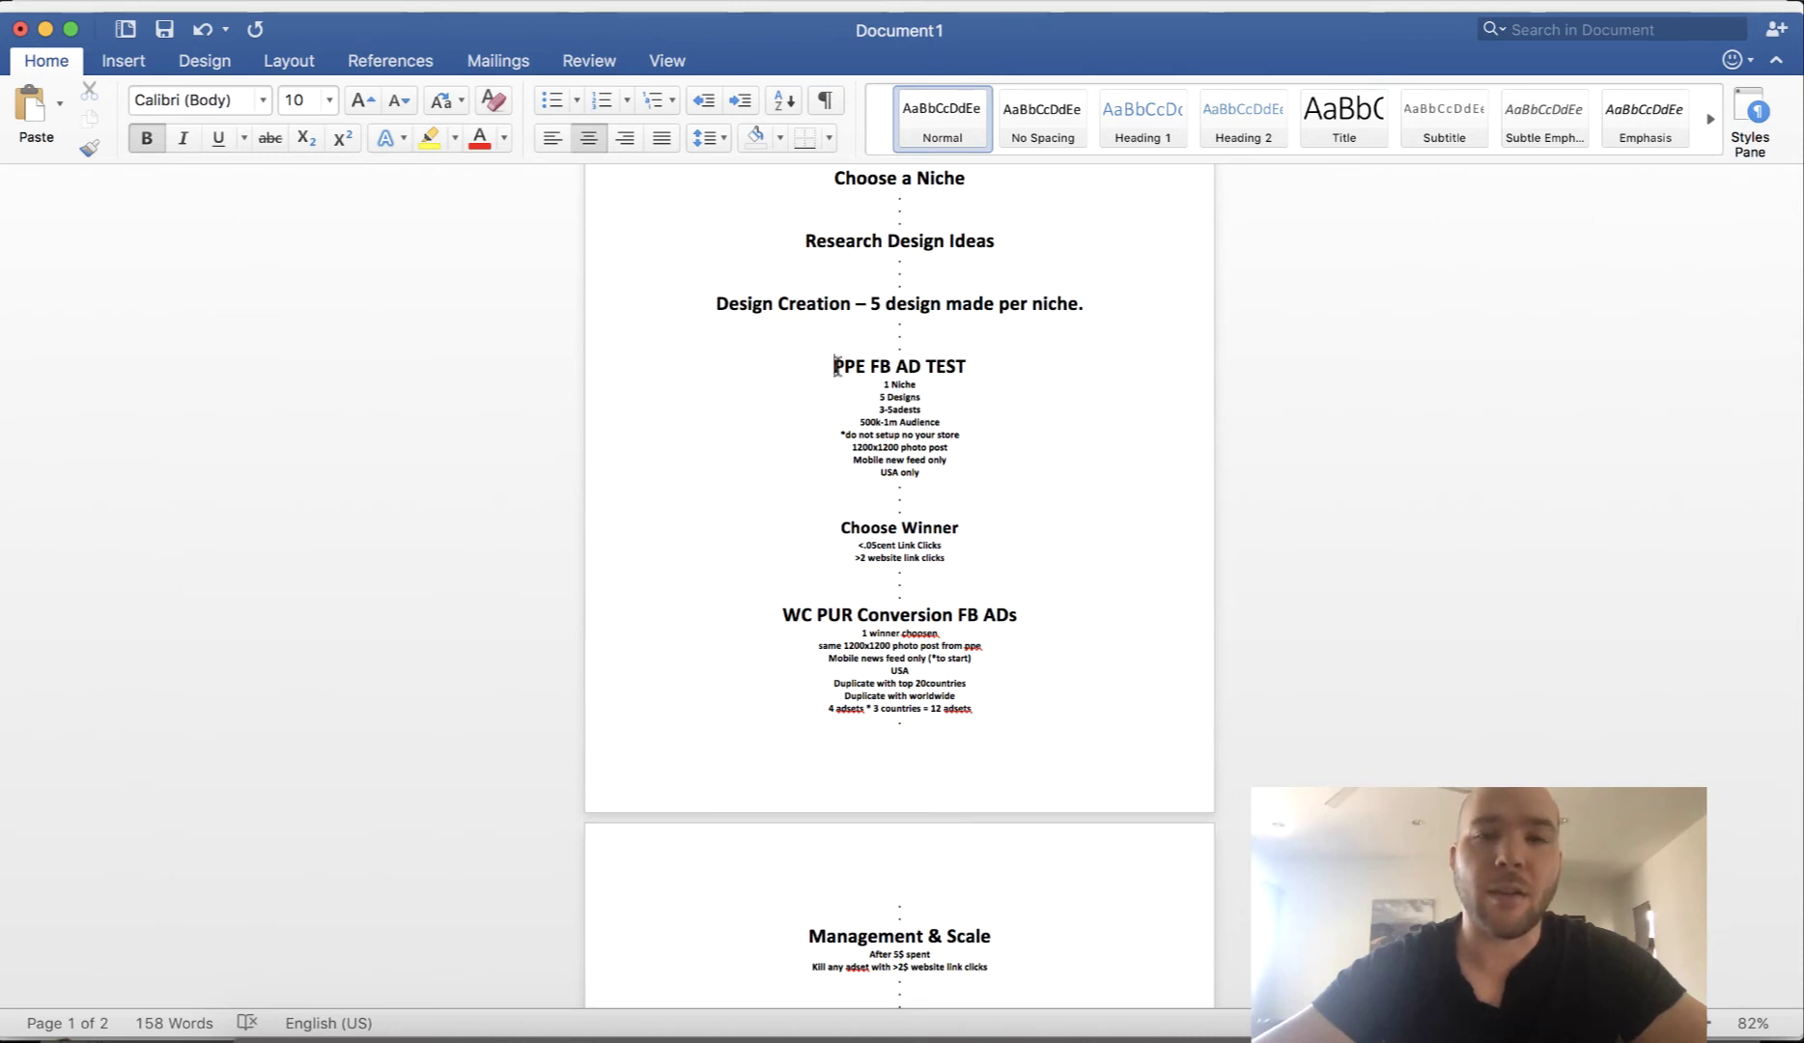
- Review the PPE FB AD TEST details and the Choose a Niche and Research Design Ideas headings
left_click_drag(833, 366, 957, 473)
left_click(957, 473)
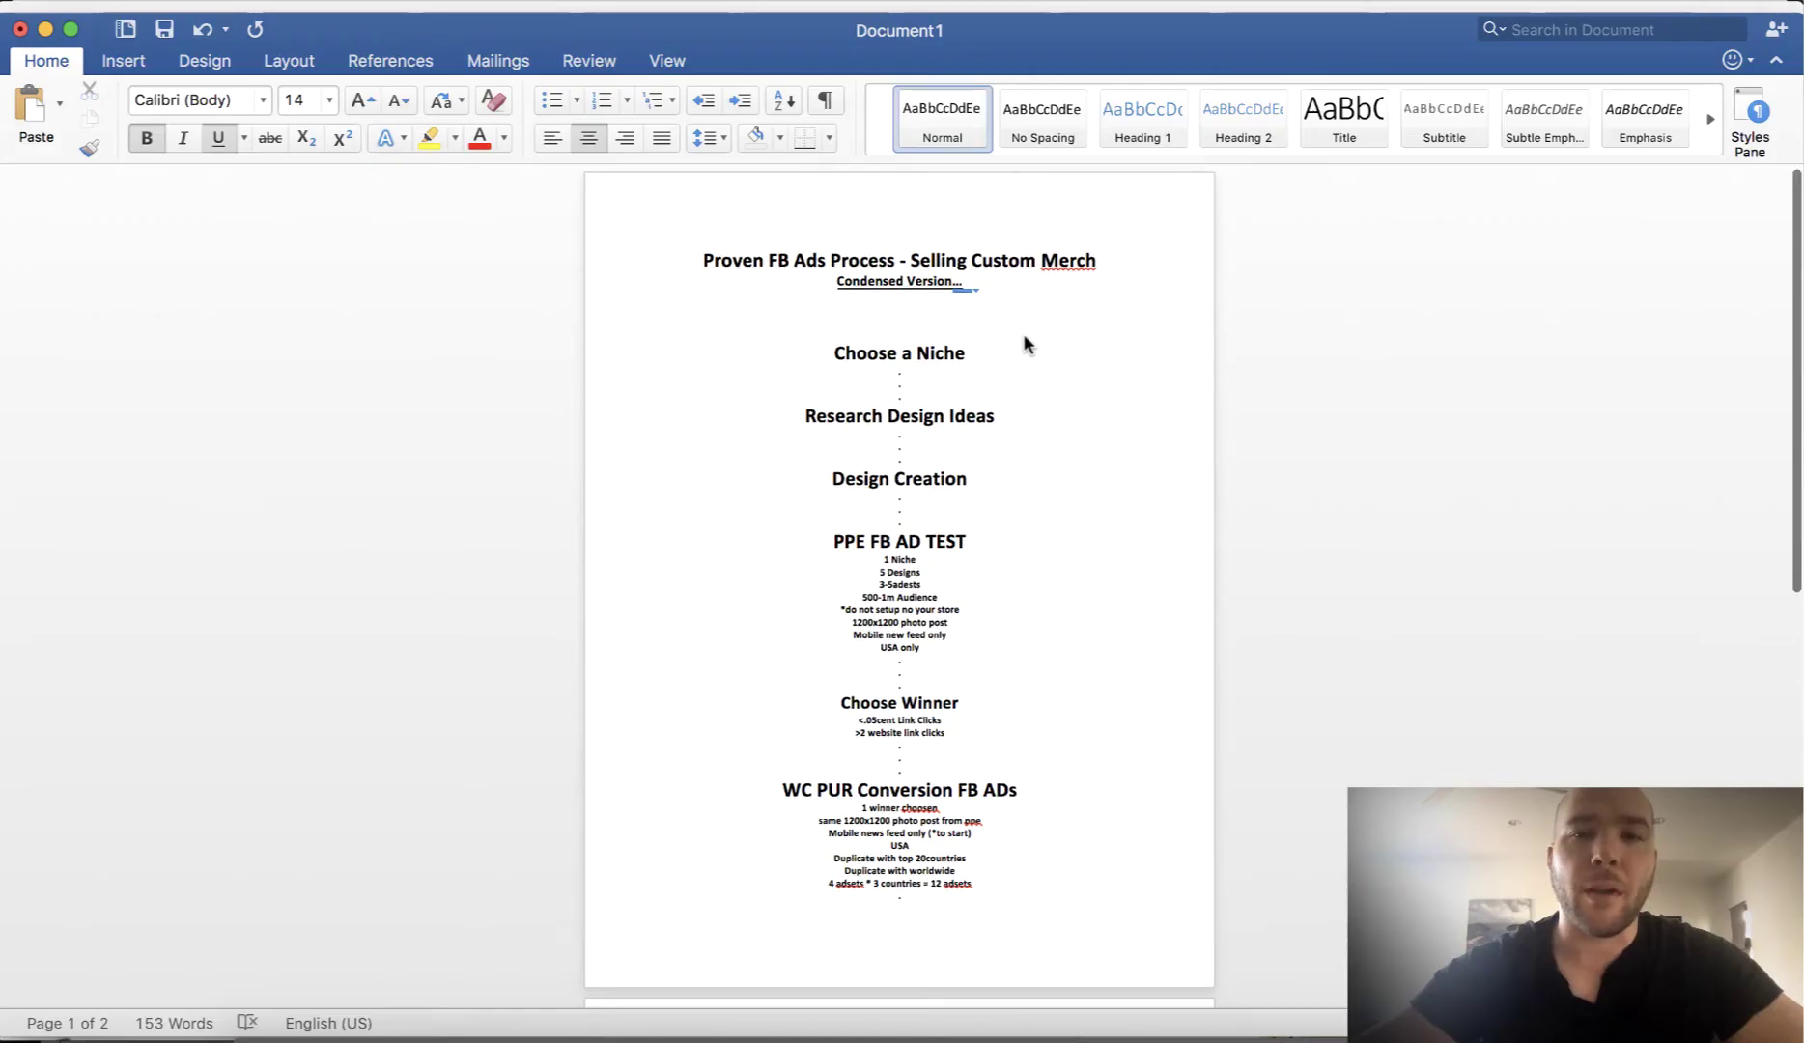
scroll(1024, 333, "down", 3)
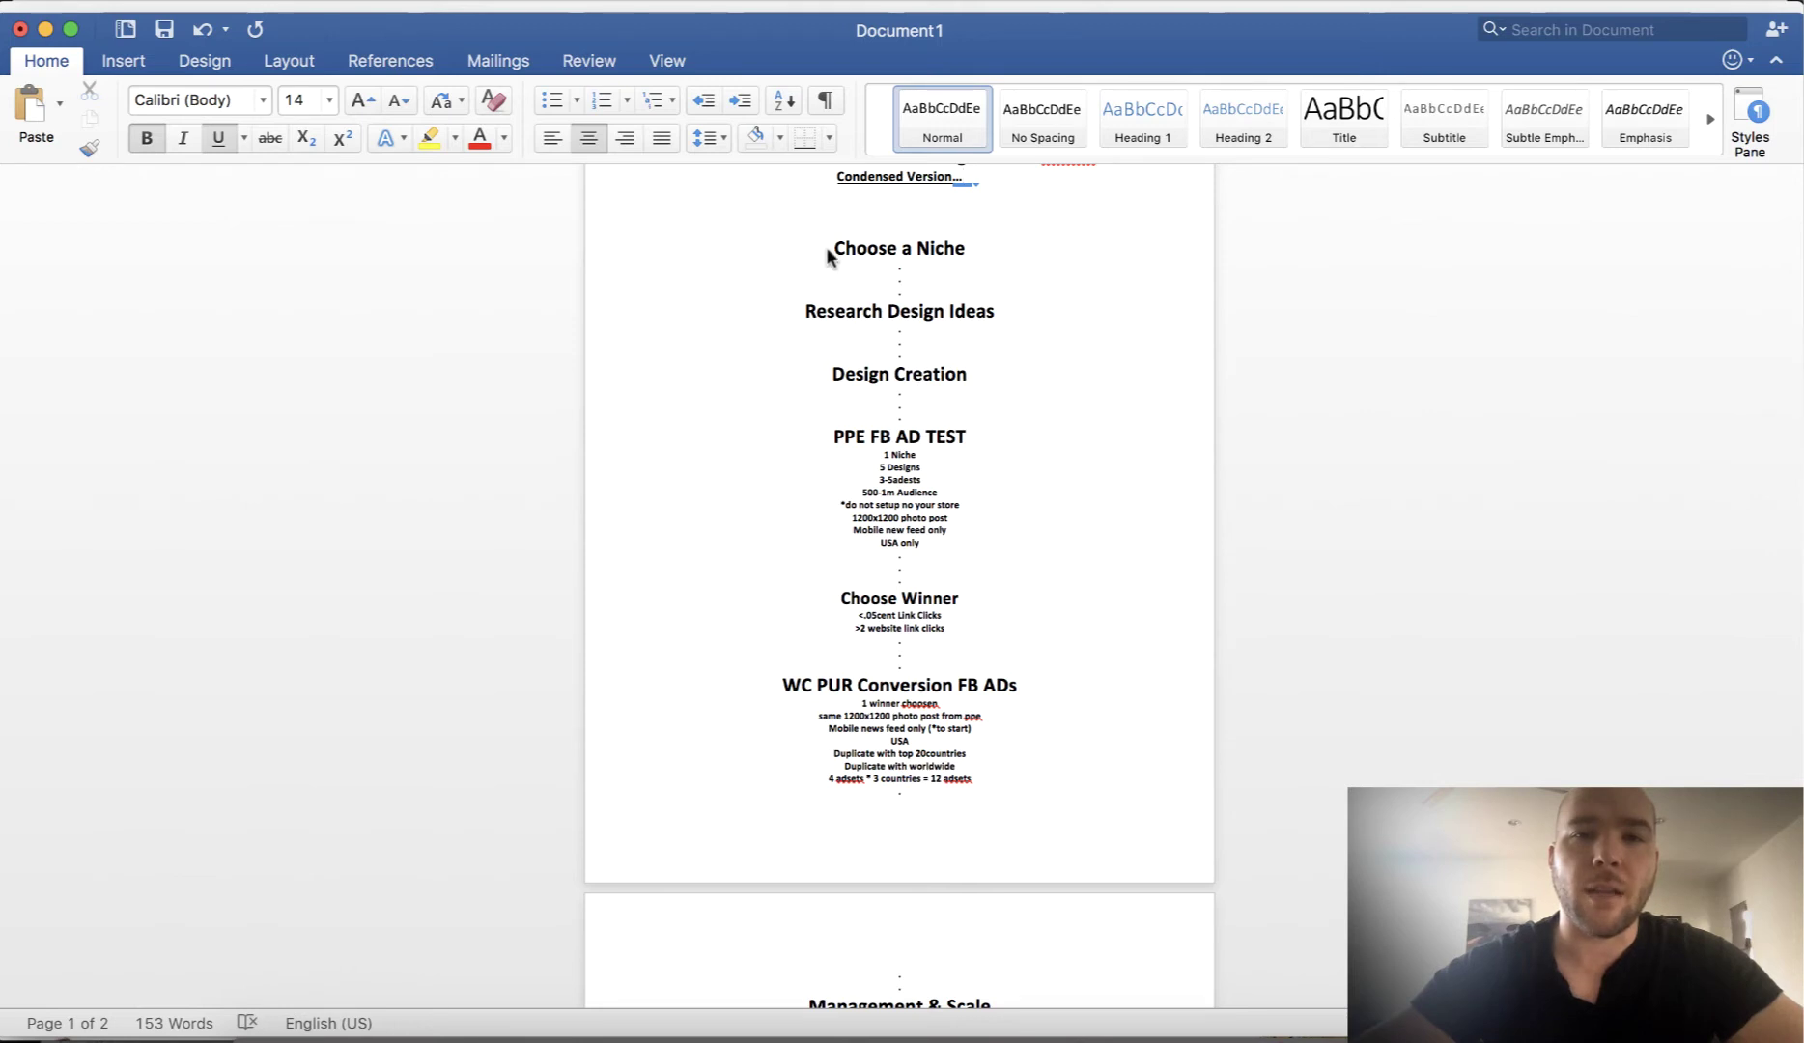
left_click_drag(831, 254, 1016, 241)
left_click(1001, 256)
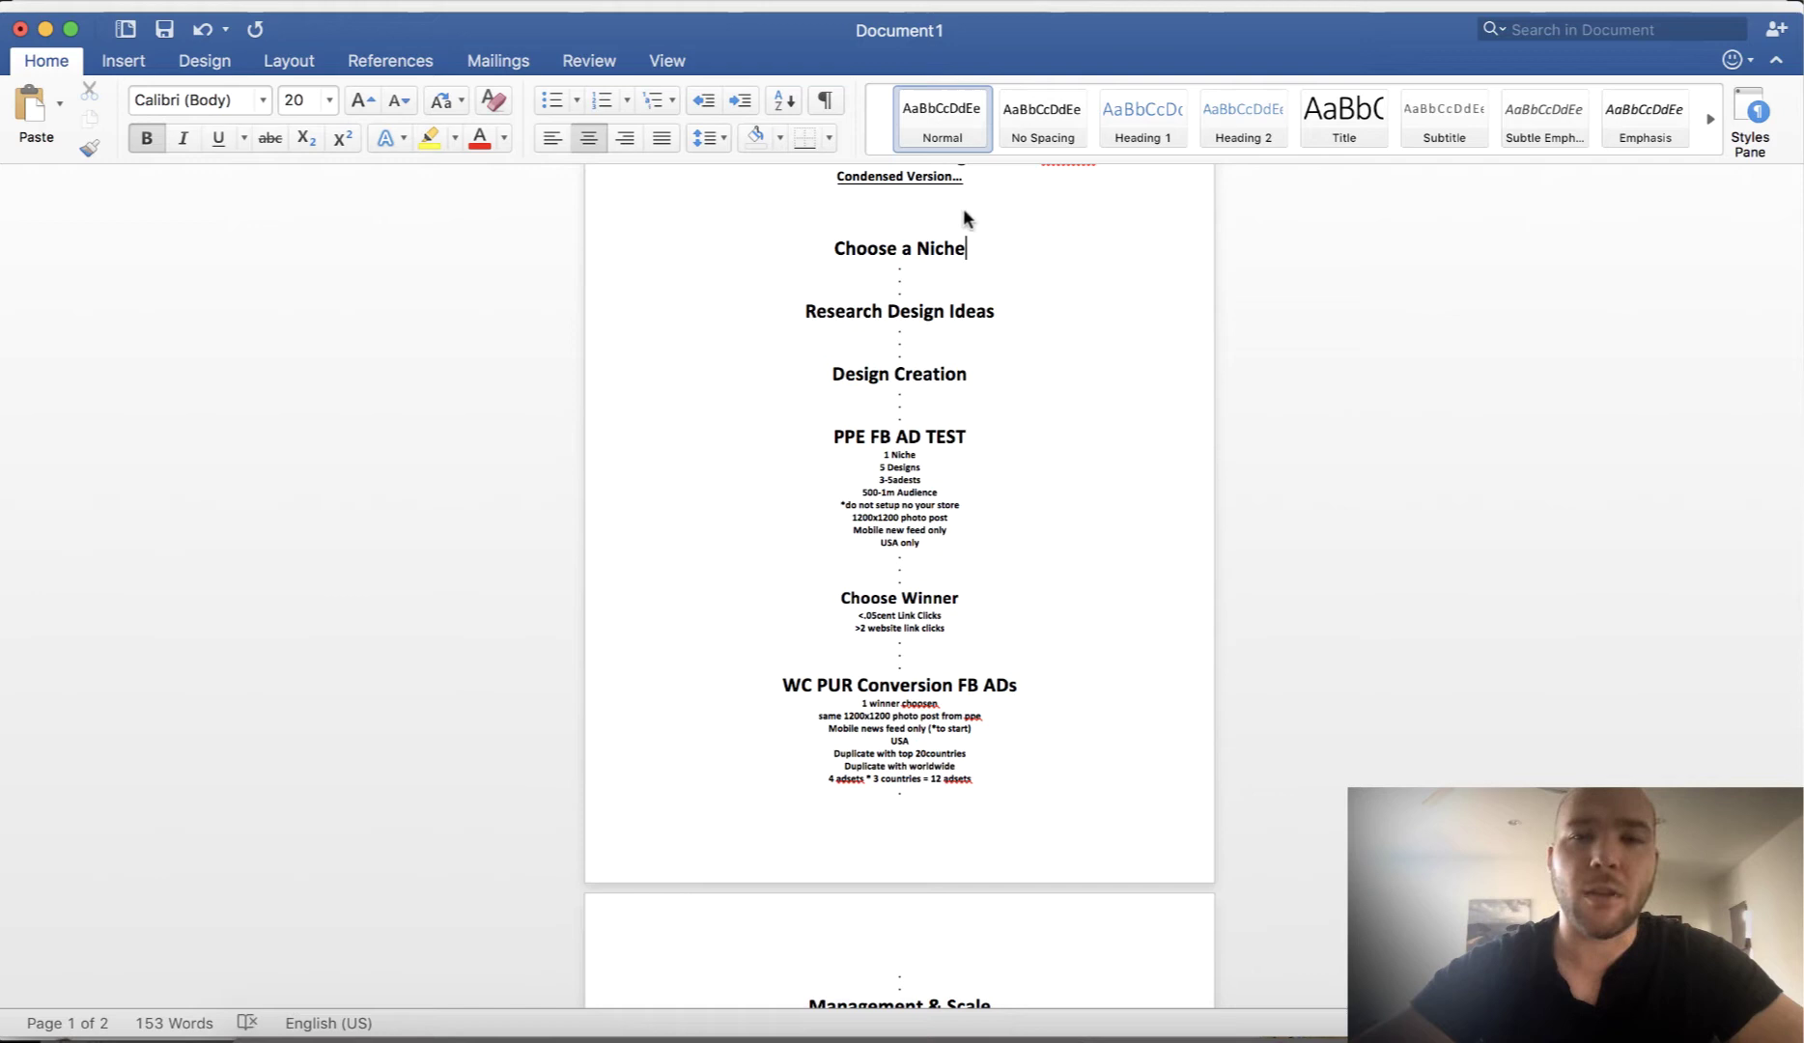
left_click(1006, 315)
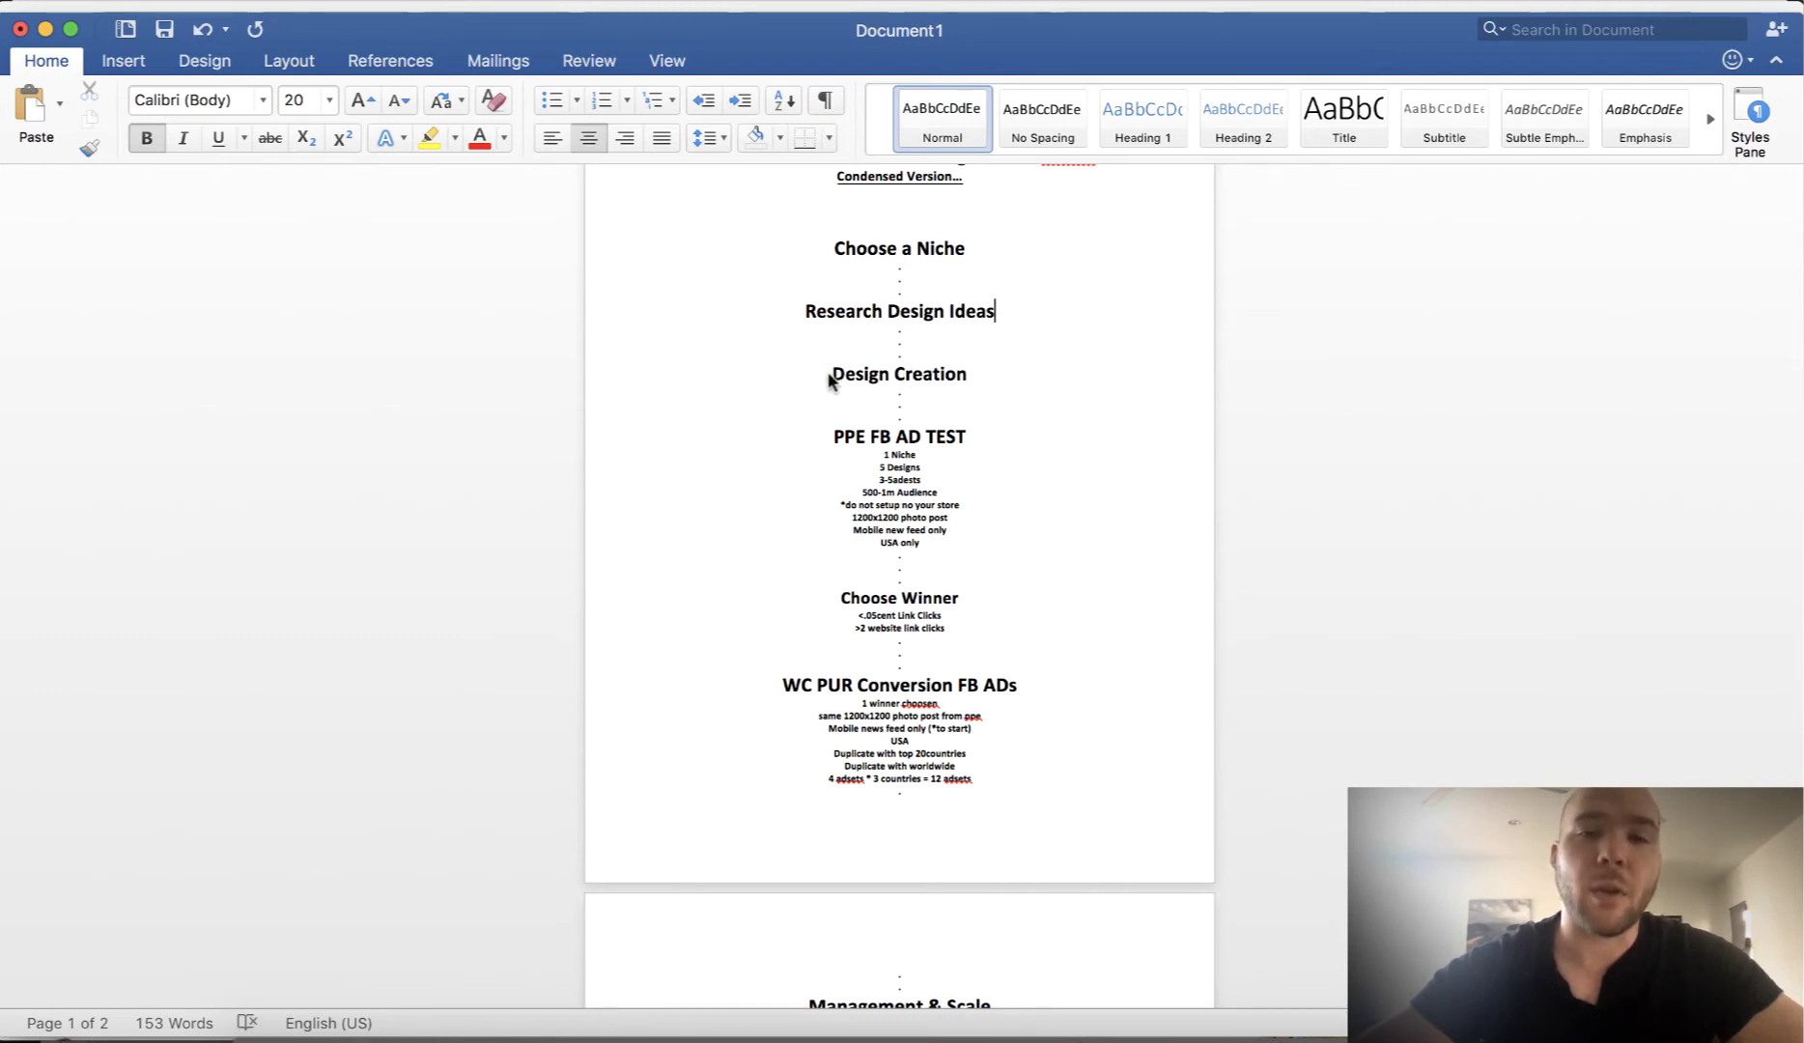
- Append '- 5 design made per niche.' to the Design Creation heading, correcting typos
left_click(1009, 376)
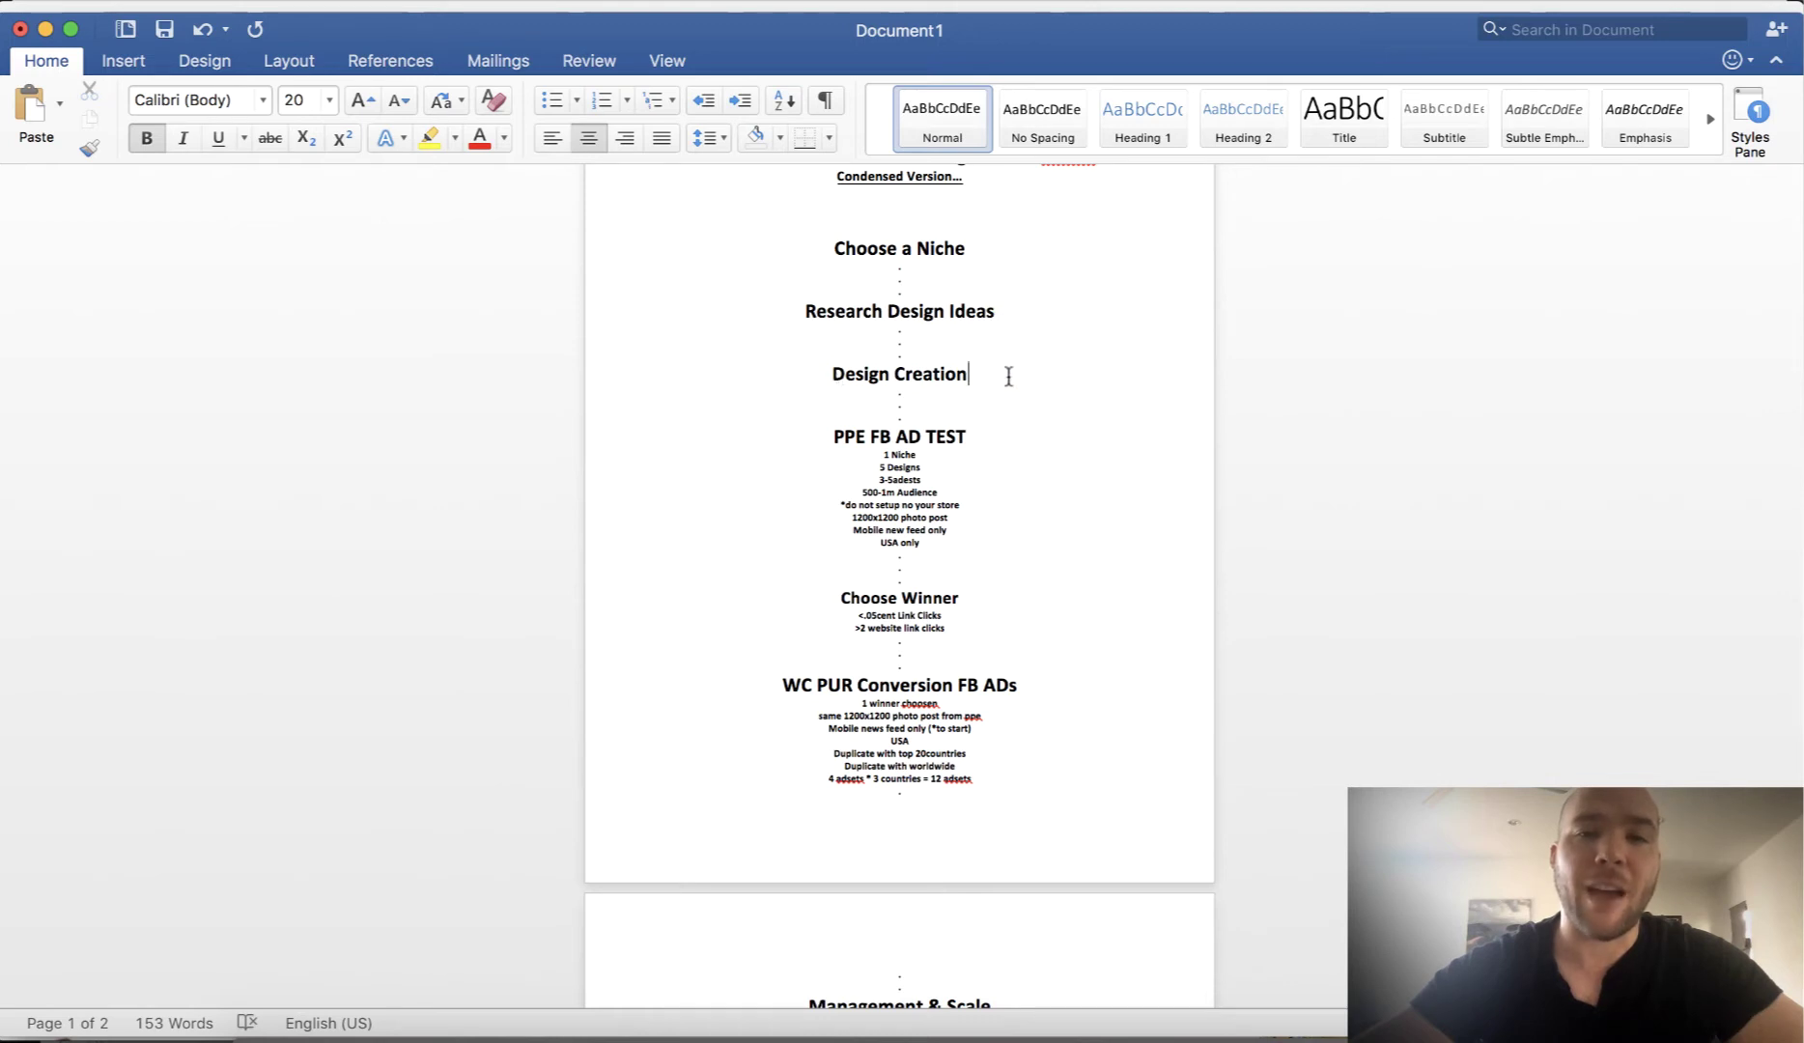
type("- ")
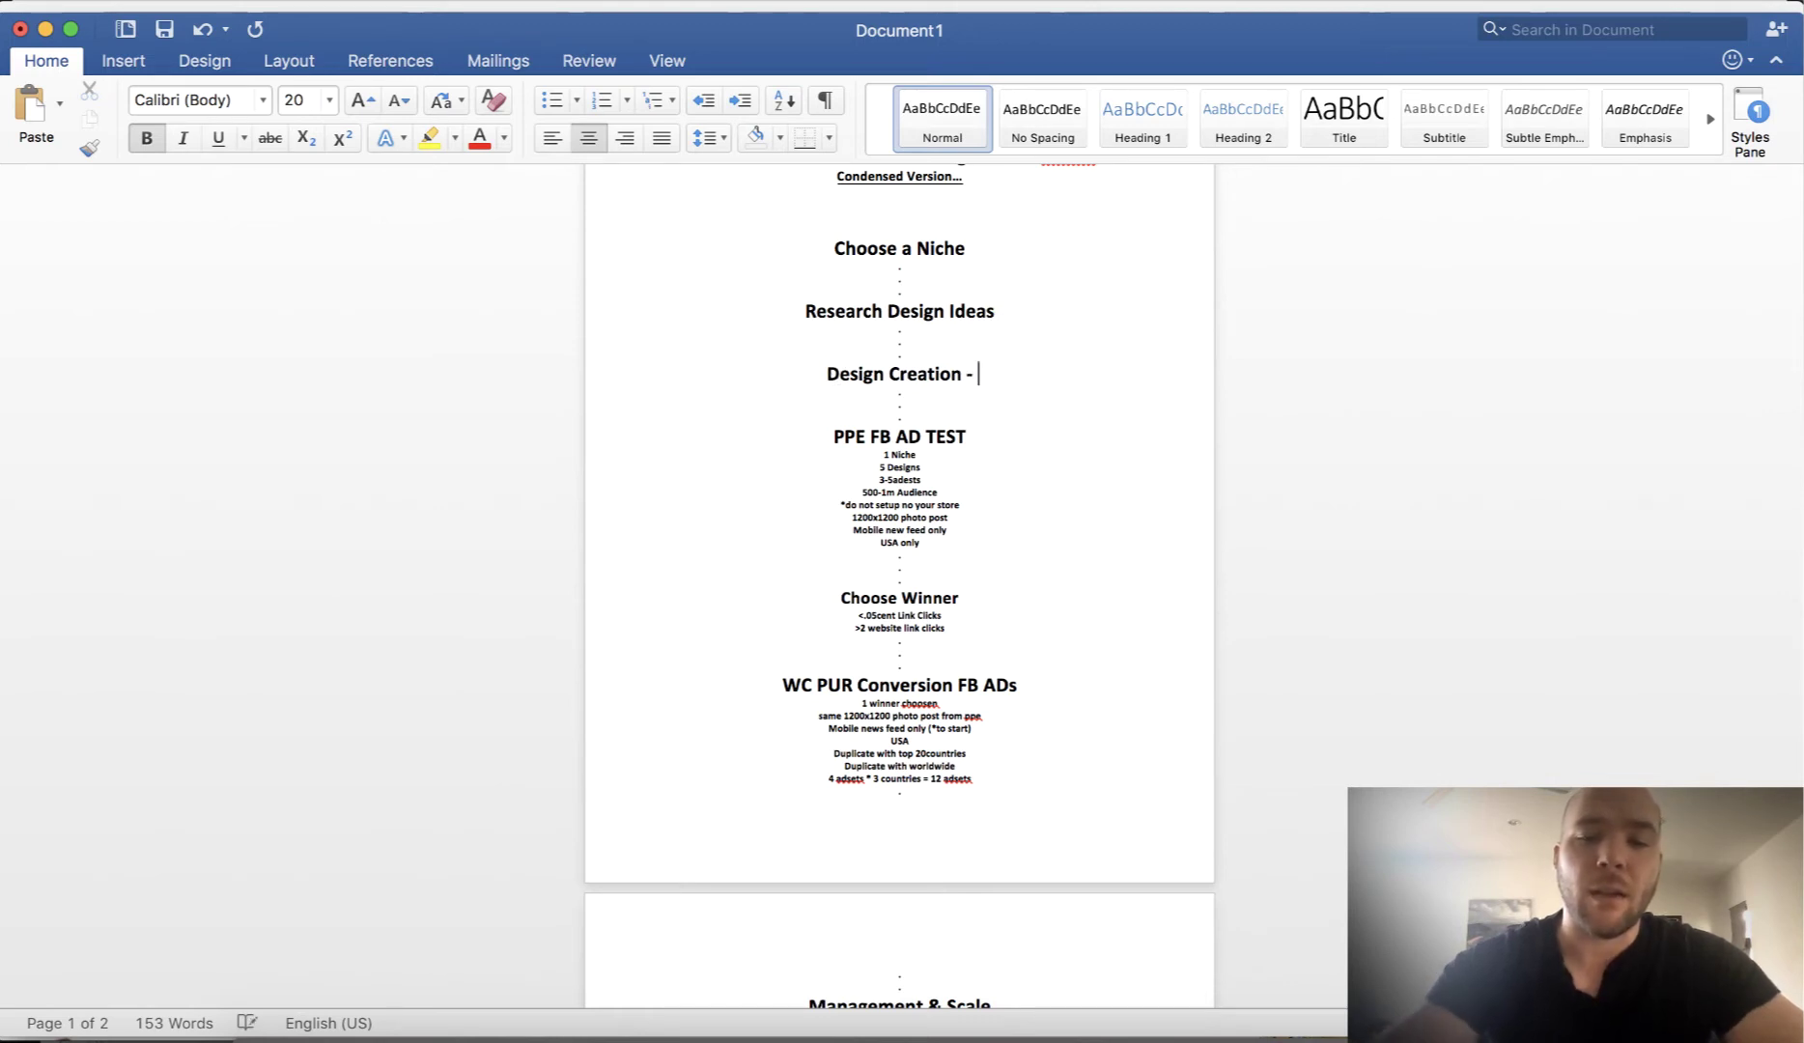
type("5 design made per d")
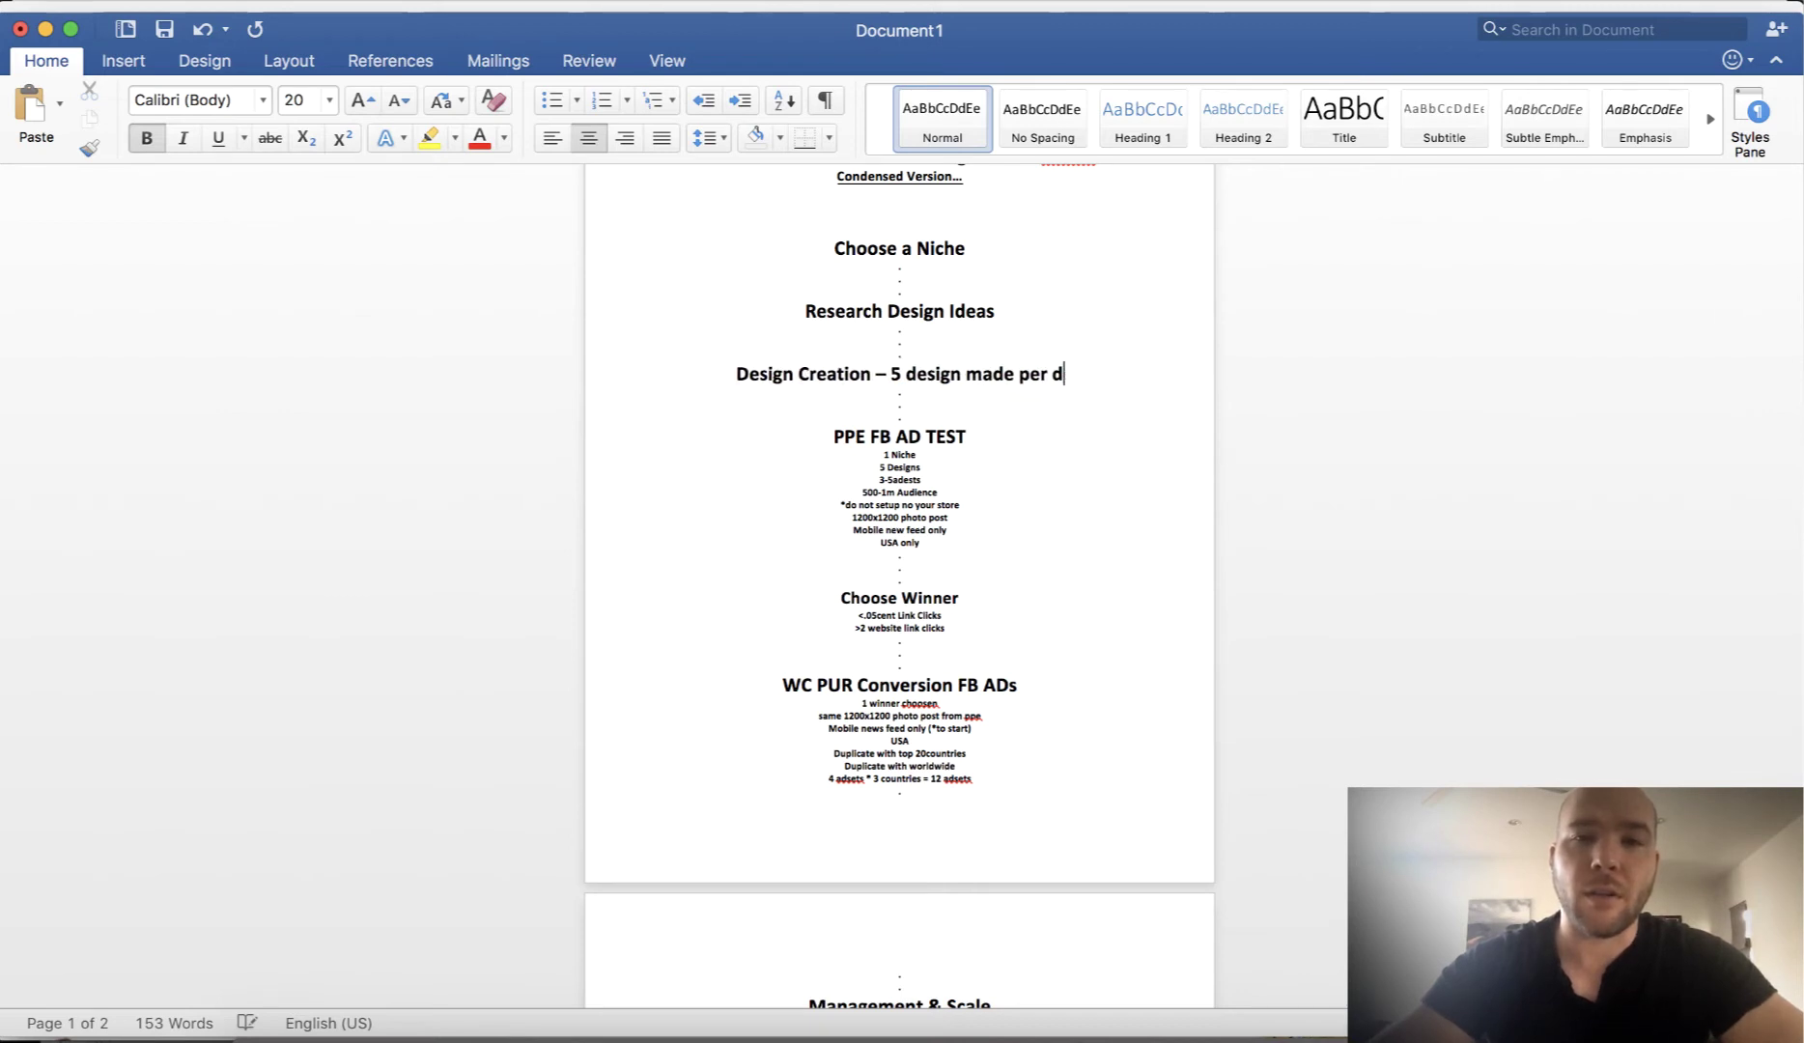
key("BackSpace")
type("mo")
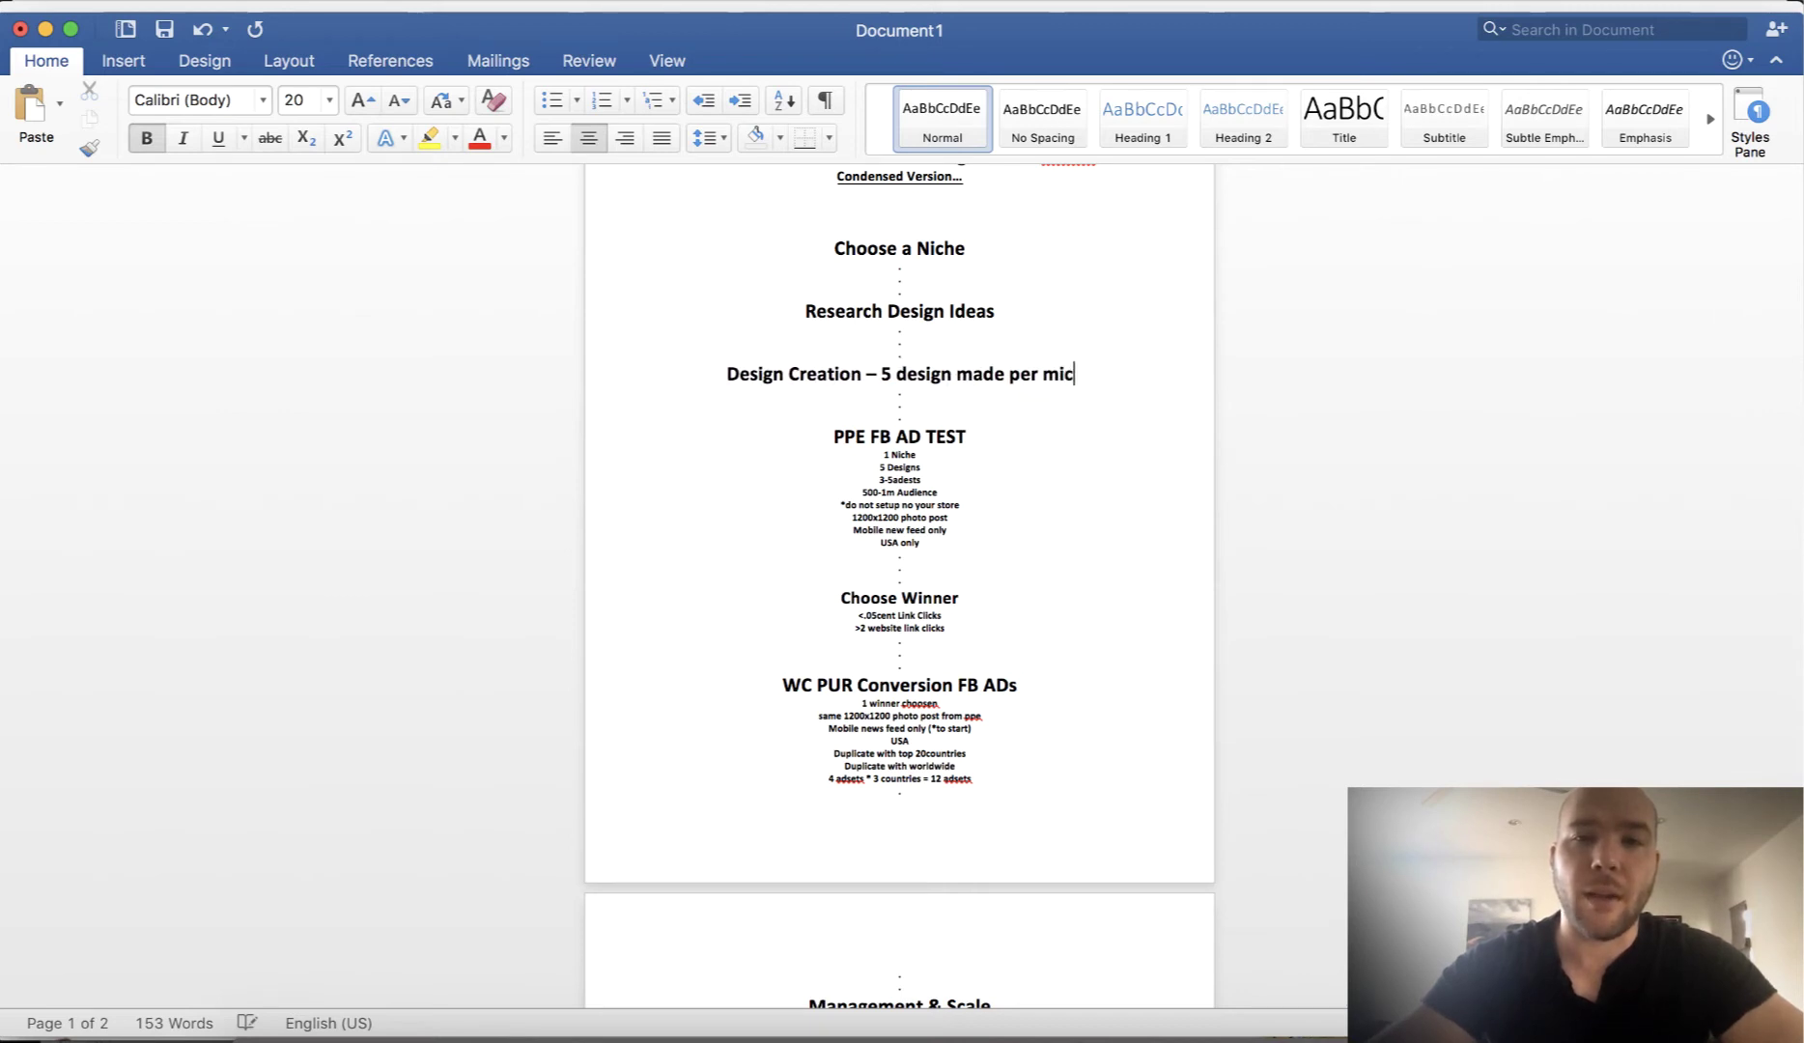
key("BackSpace")
key("BackSpace")
type("m")
key("BackSpace")
type("niche.")
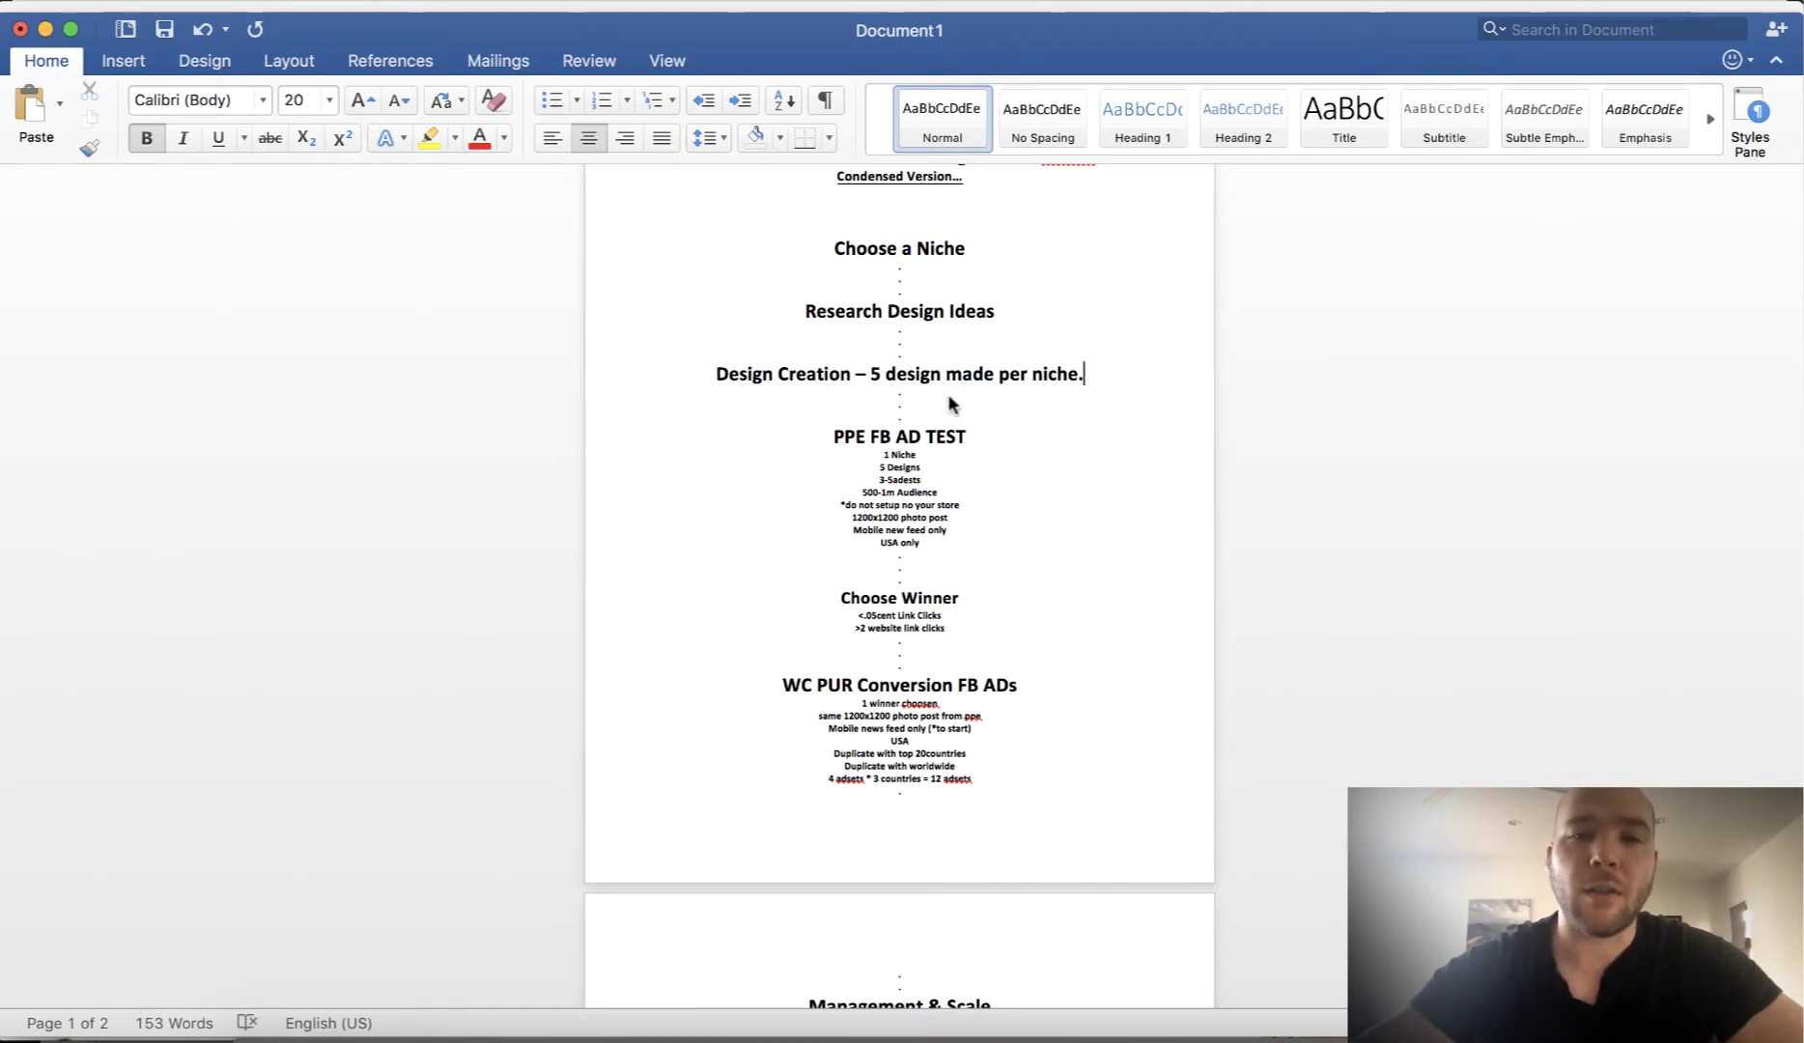
scroll(886, 449, "down", 3)
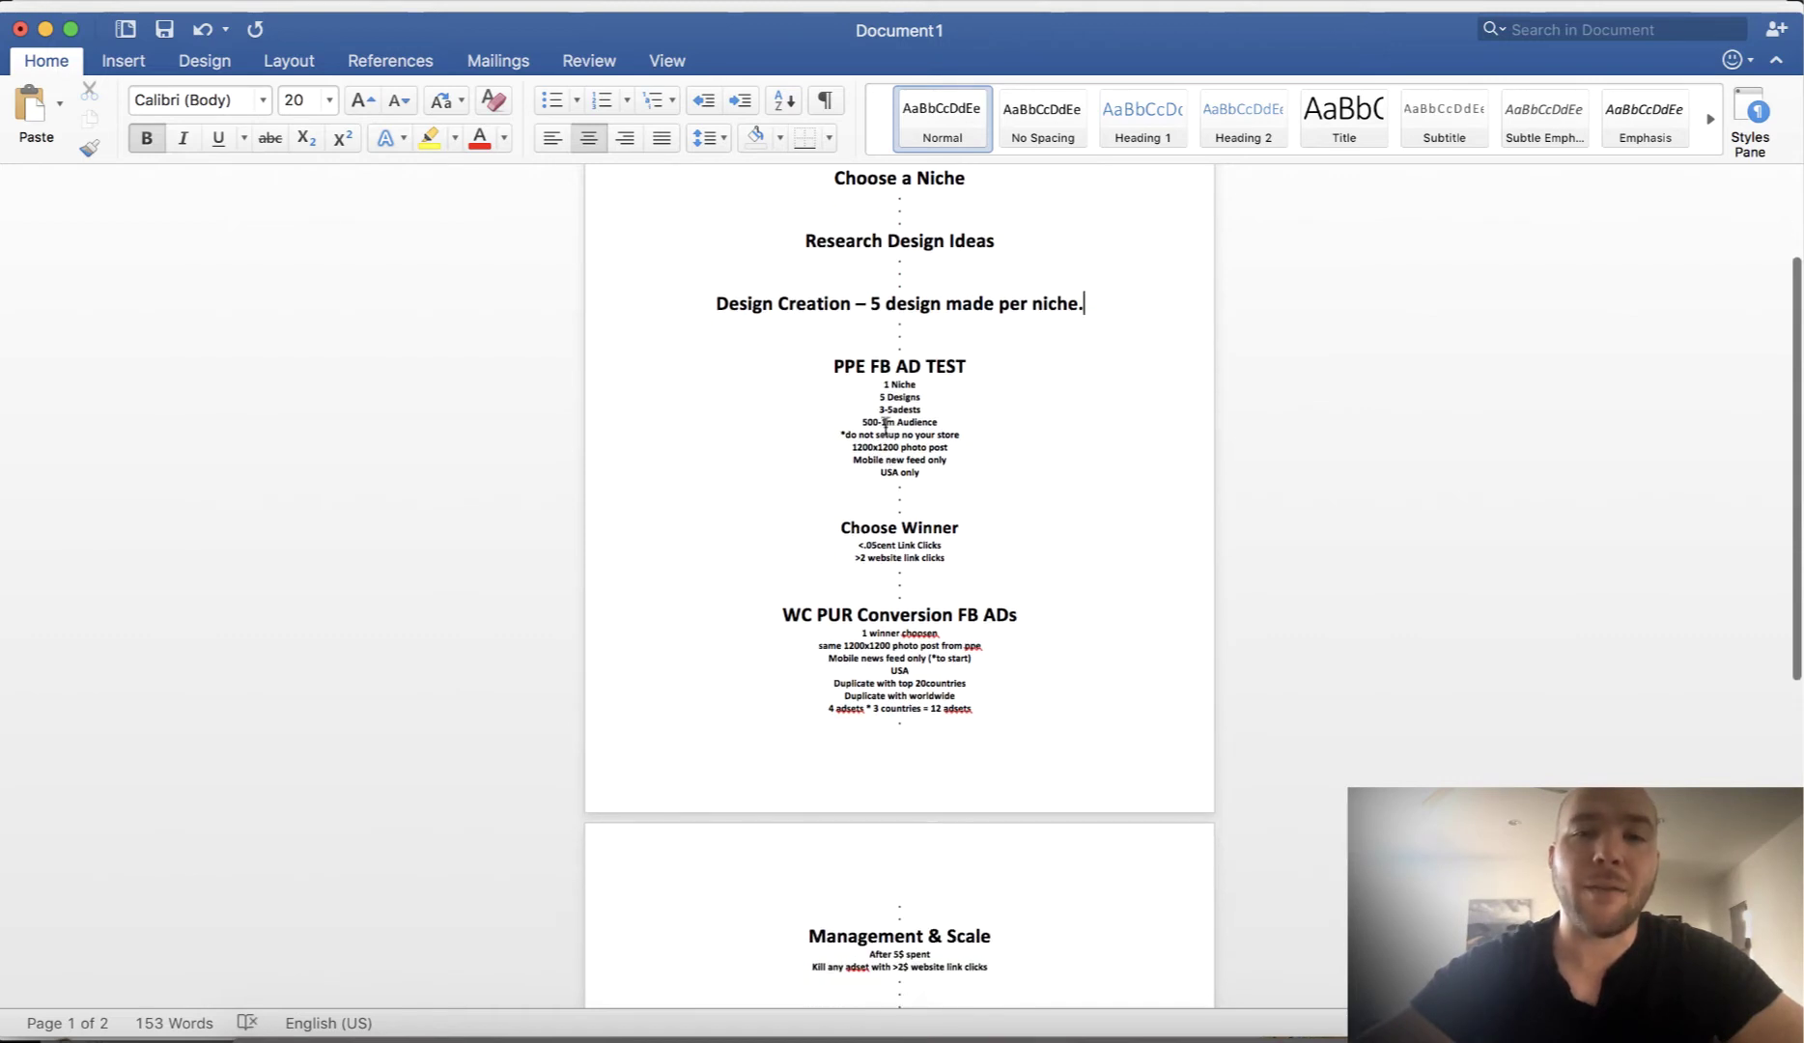
- Change the '500-1m Audience' line to '500k-1m Audience' in the PPE FB AD TEST details
left_click_drag(868, 367, 832, 368)
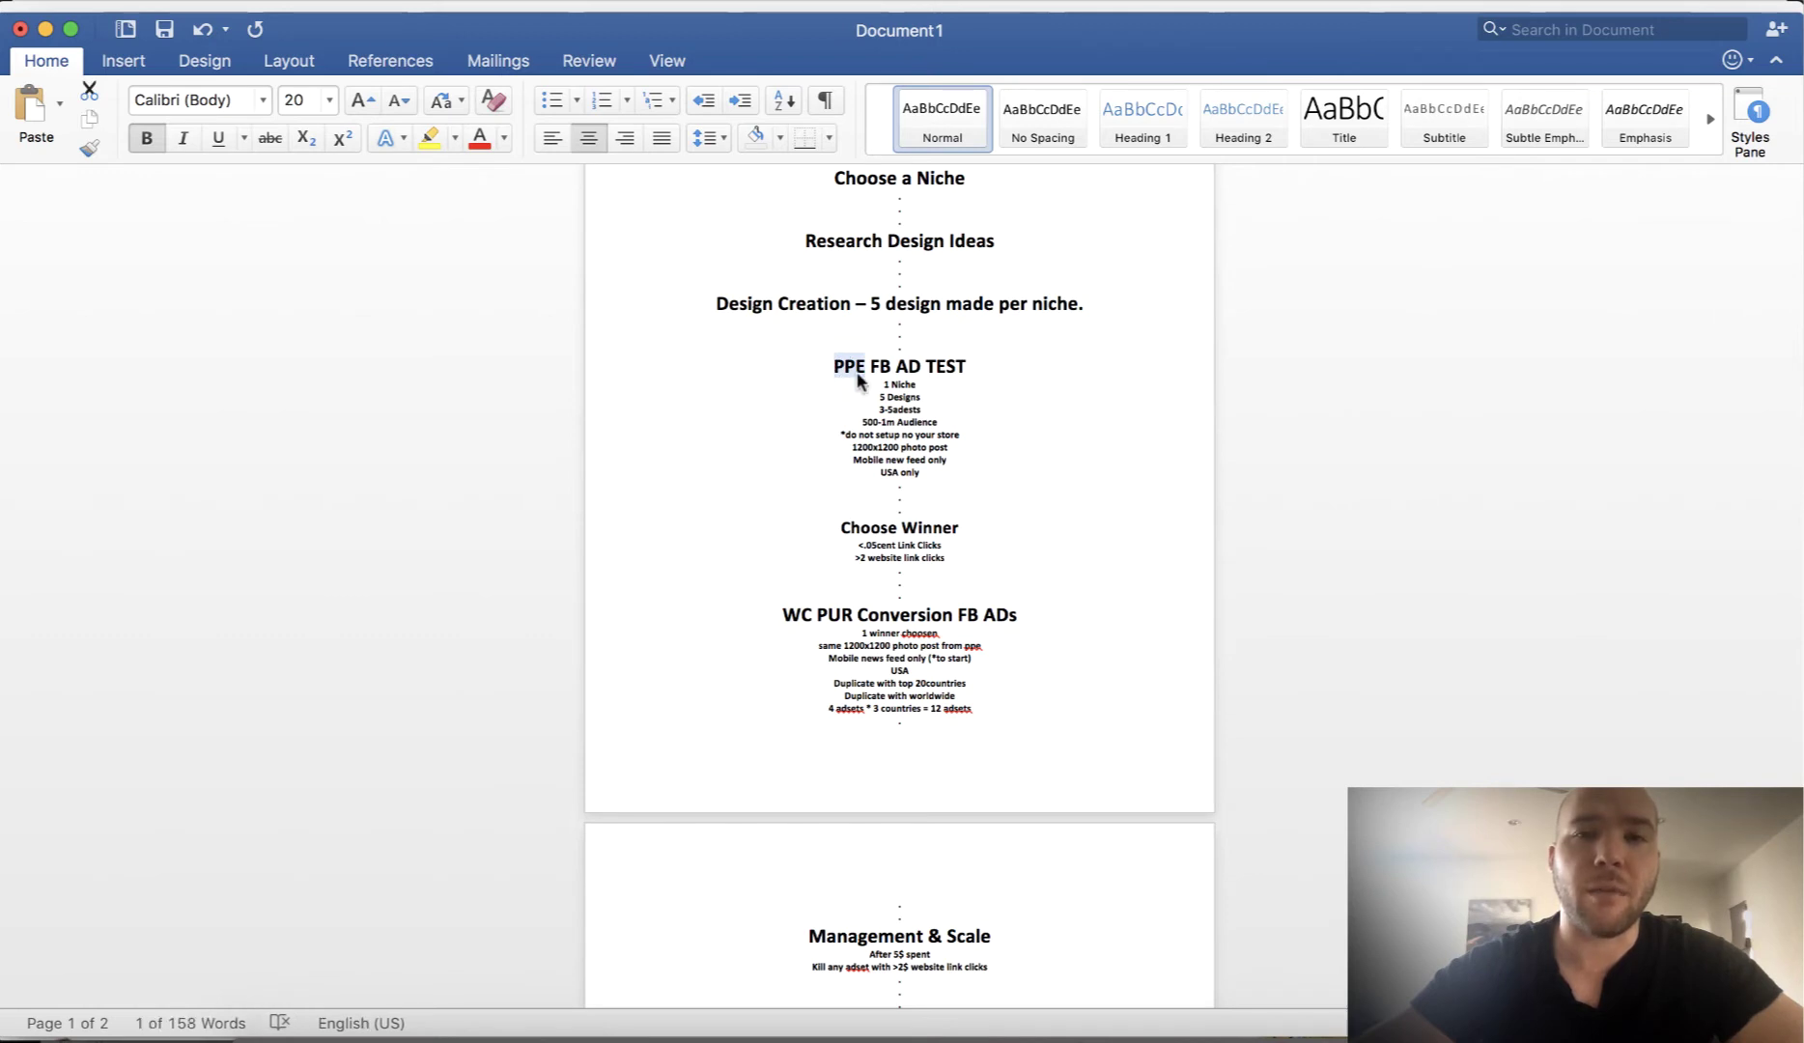
left_click(865, 377)
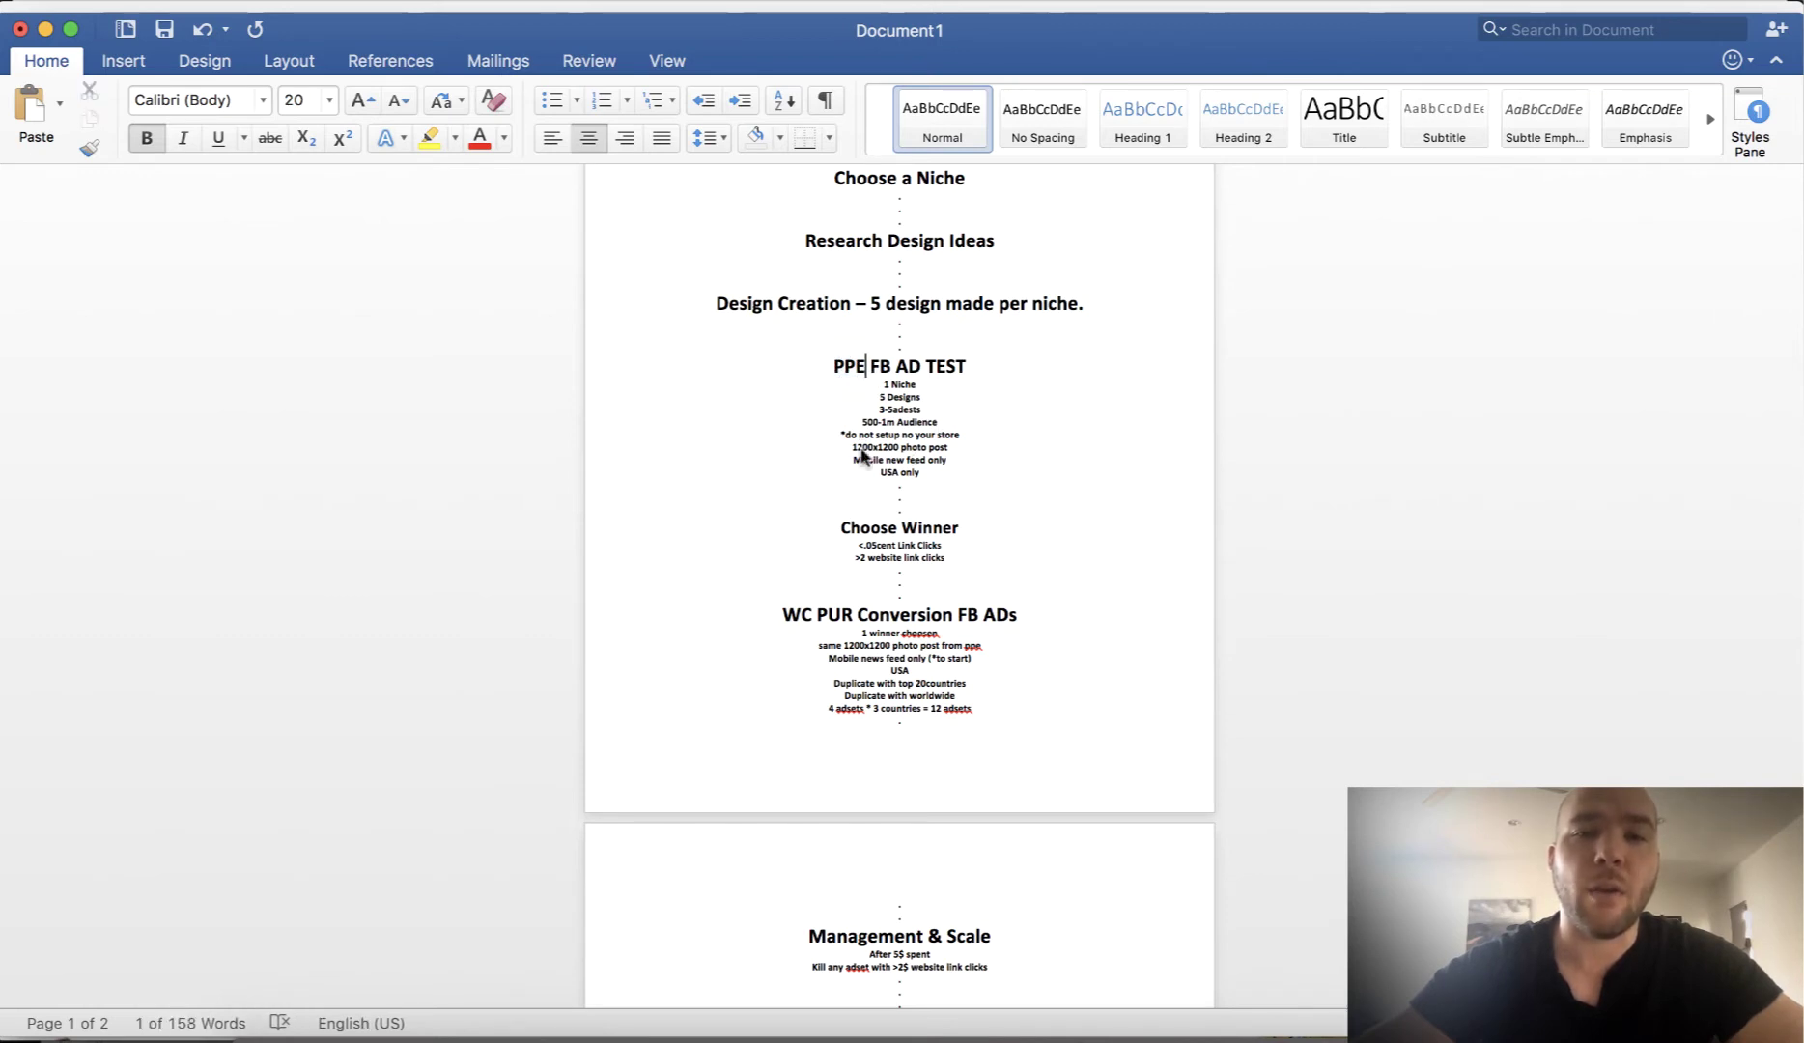
left_click_drag(849, 448, 940, 409)
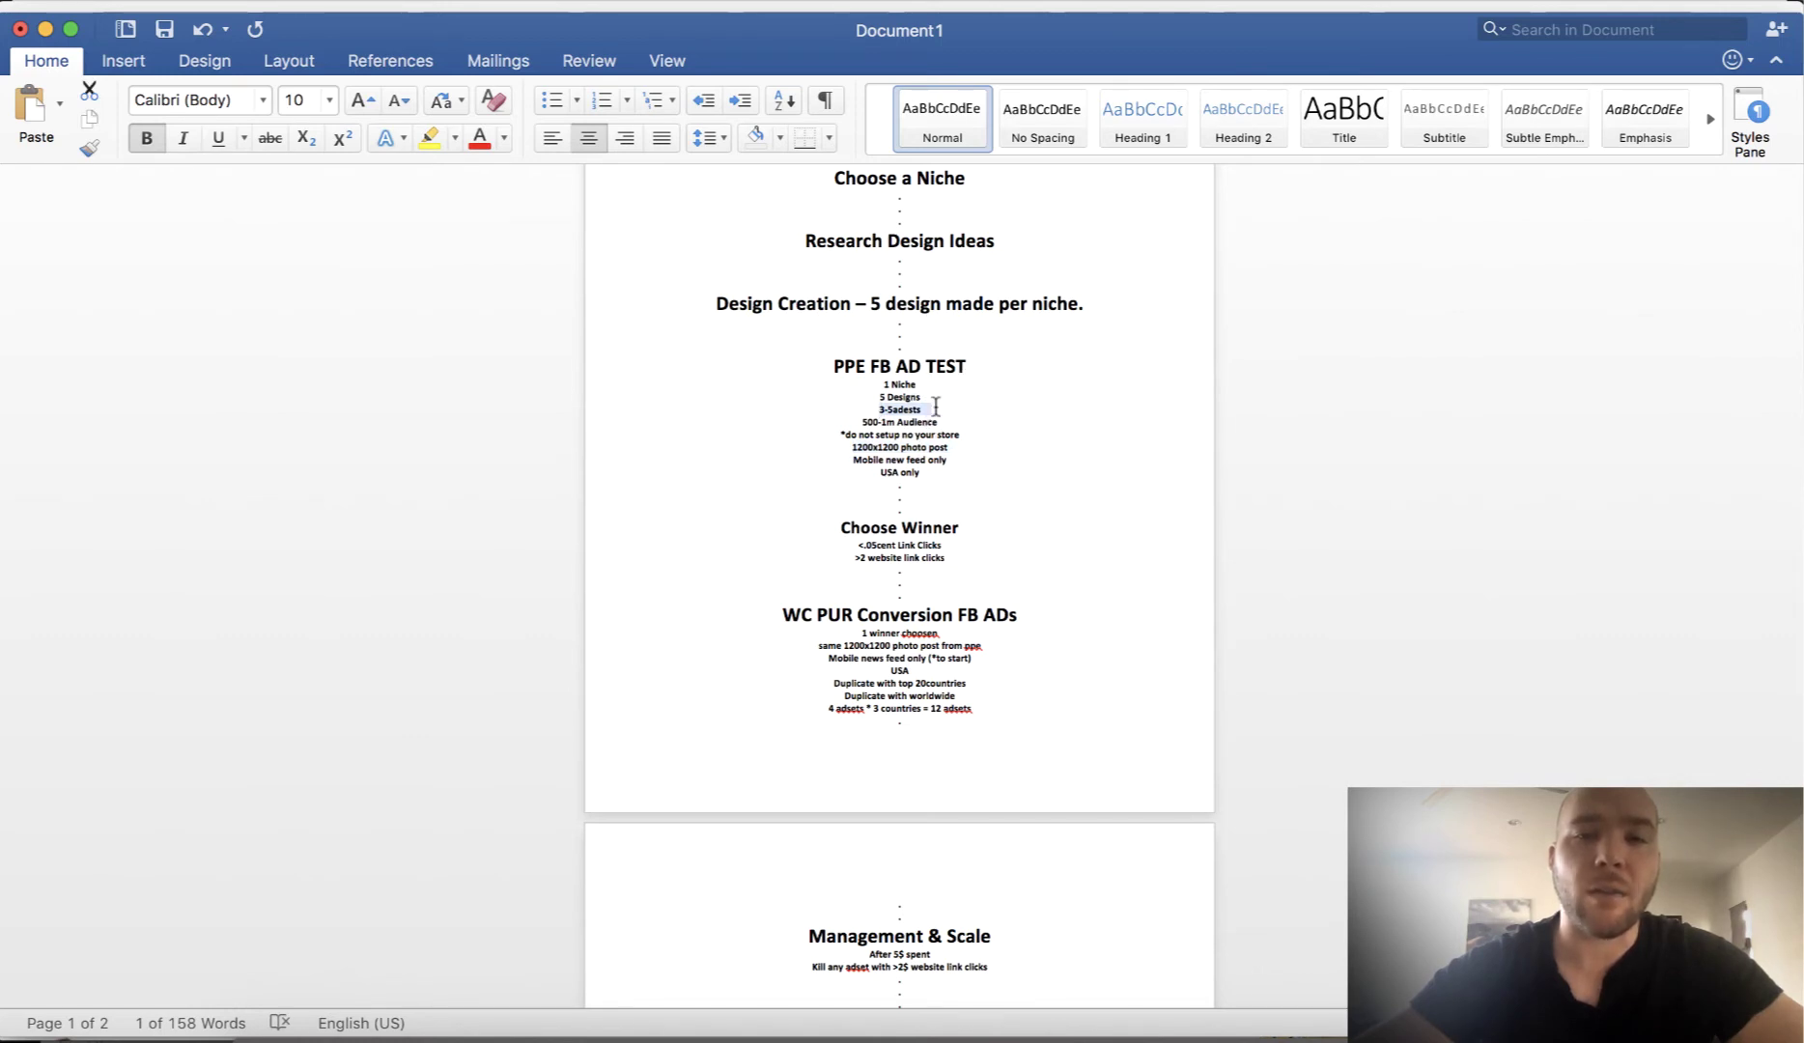
left_click(945, 417)
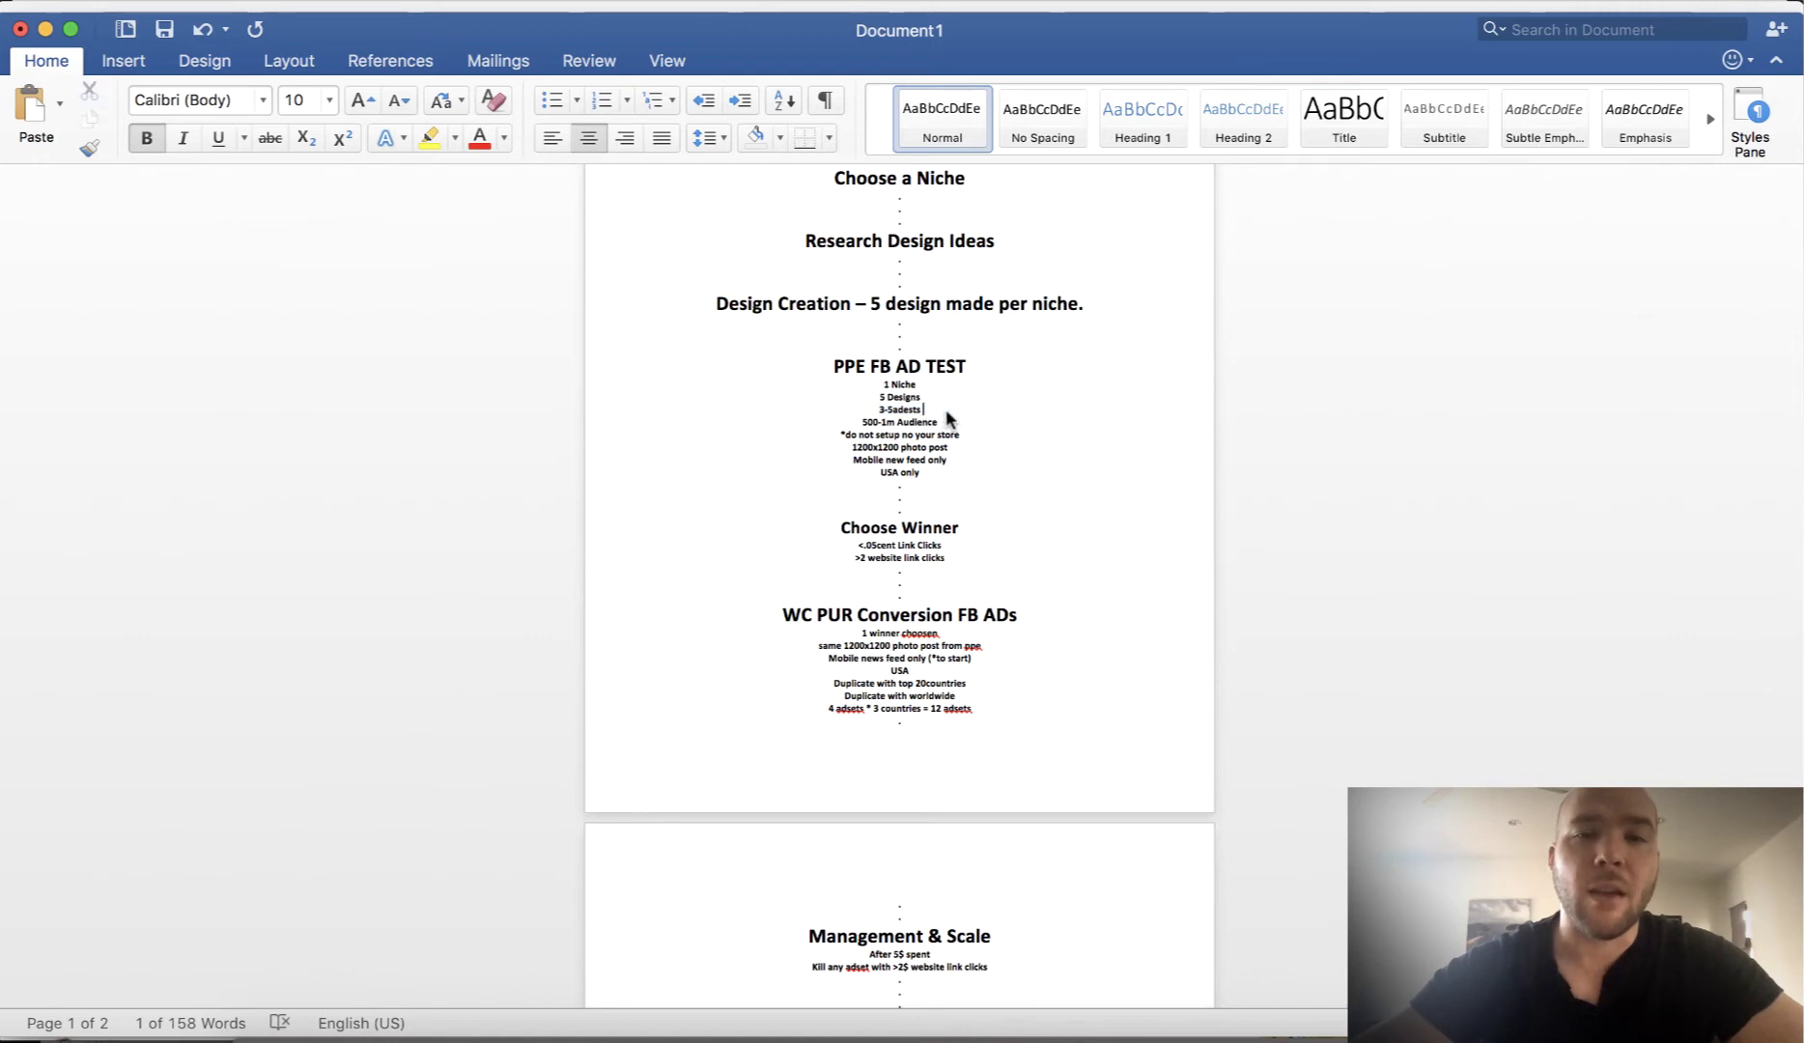
left_click(875, 422)
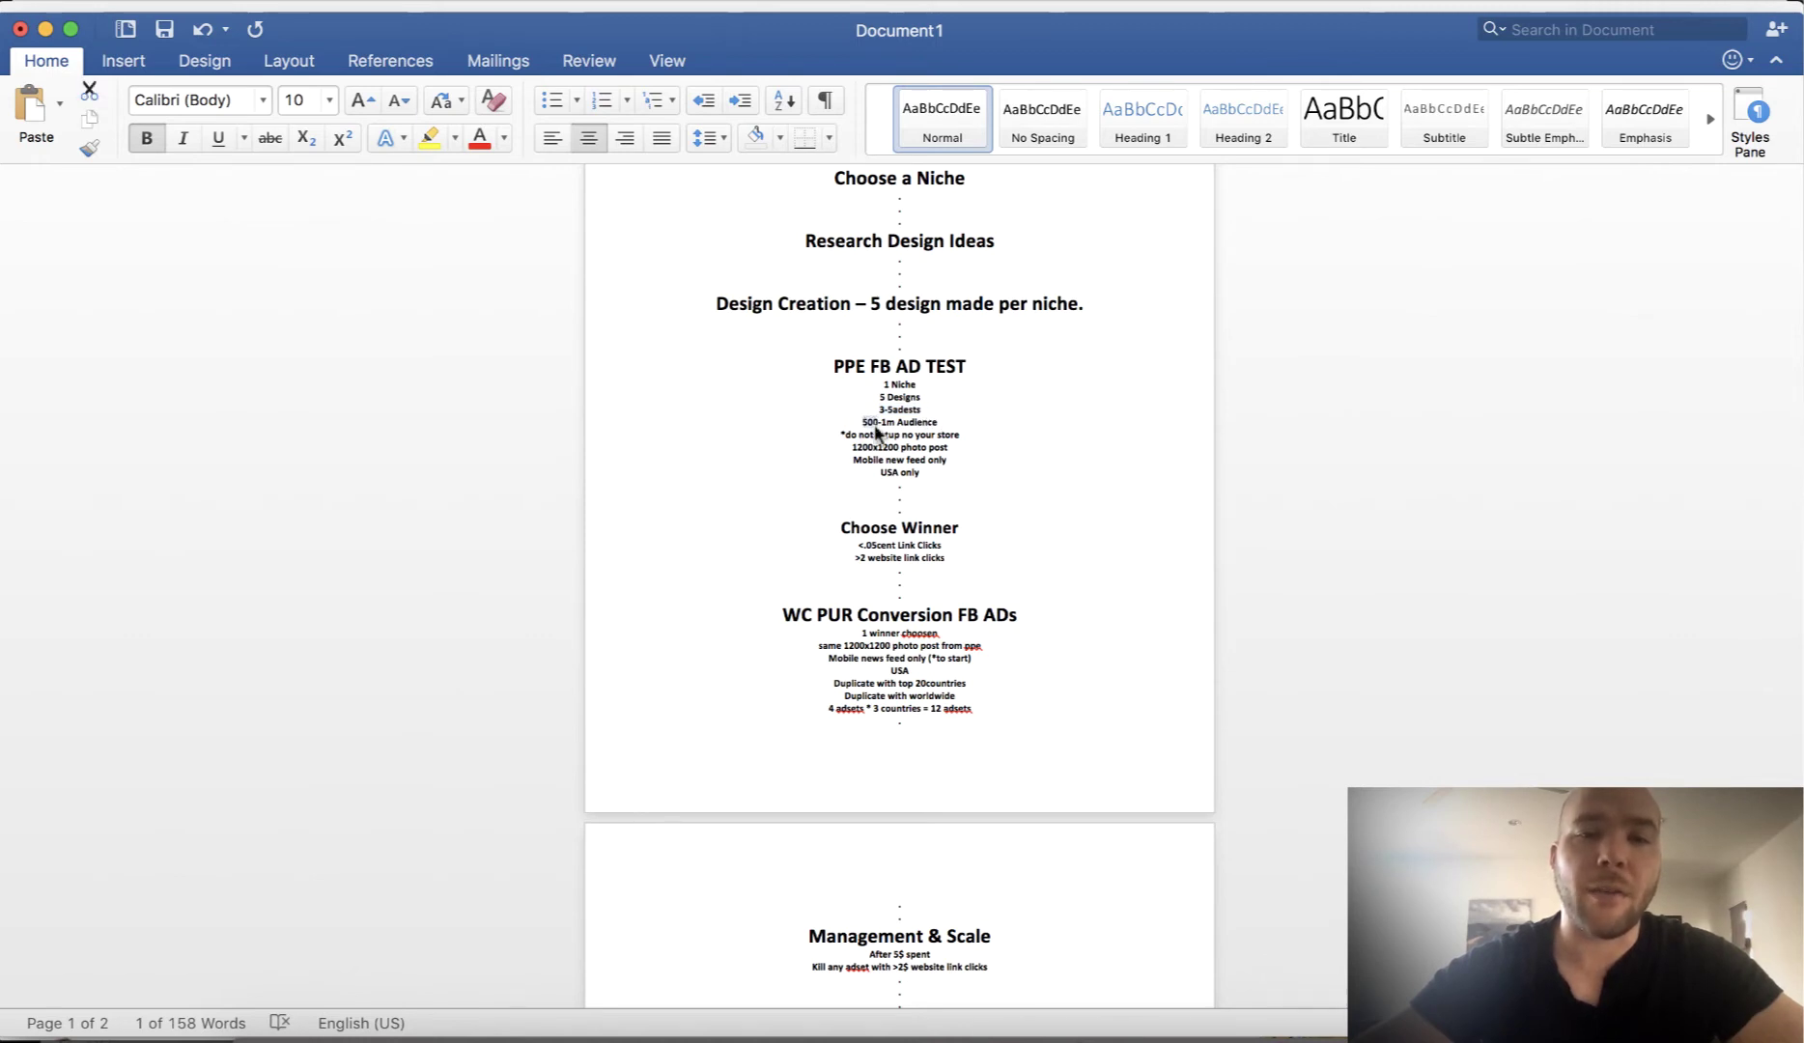
type("k")
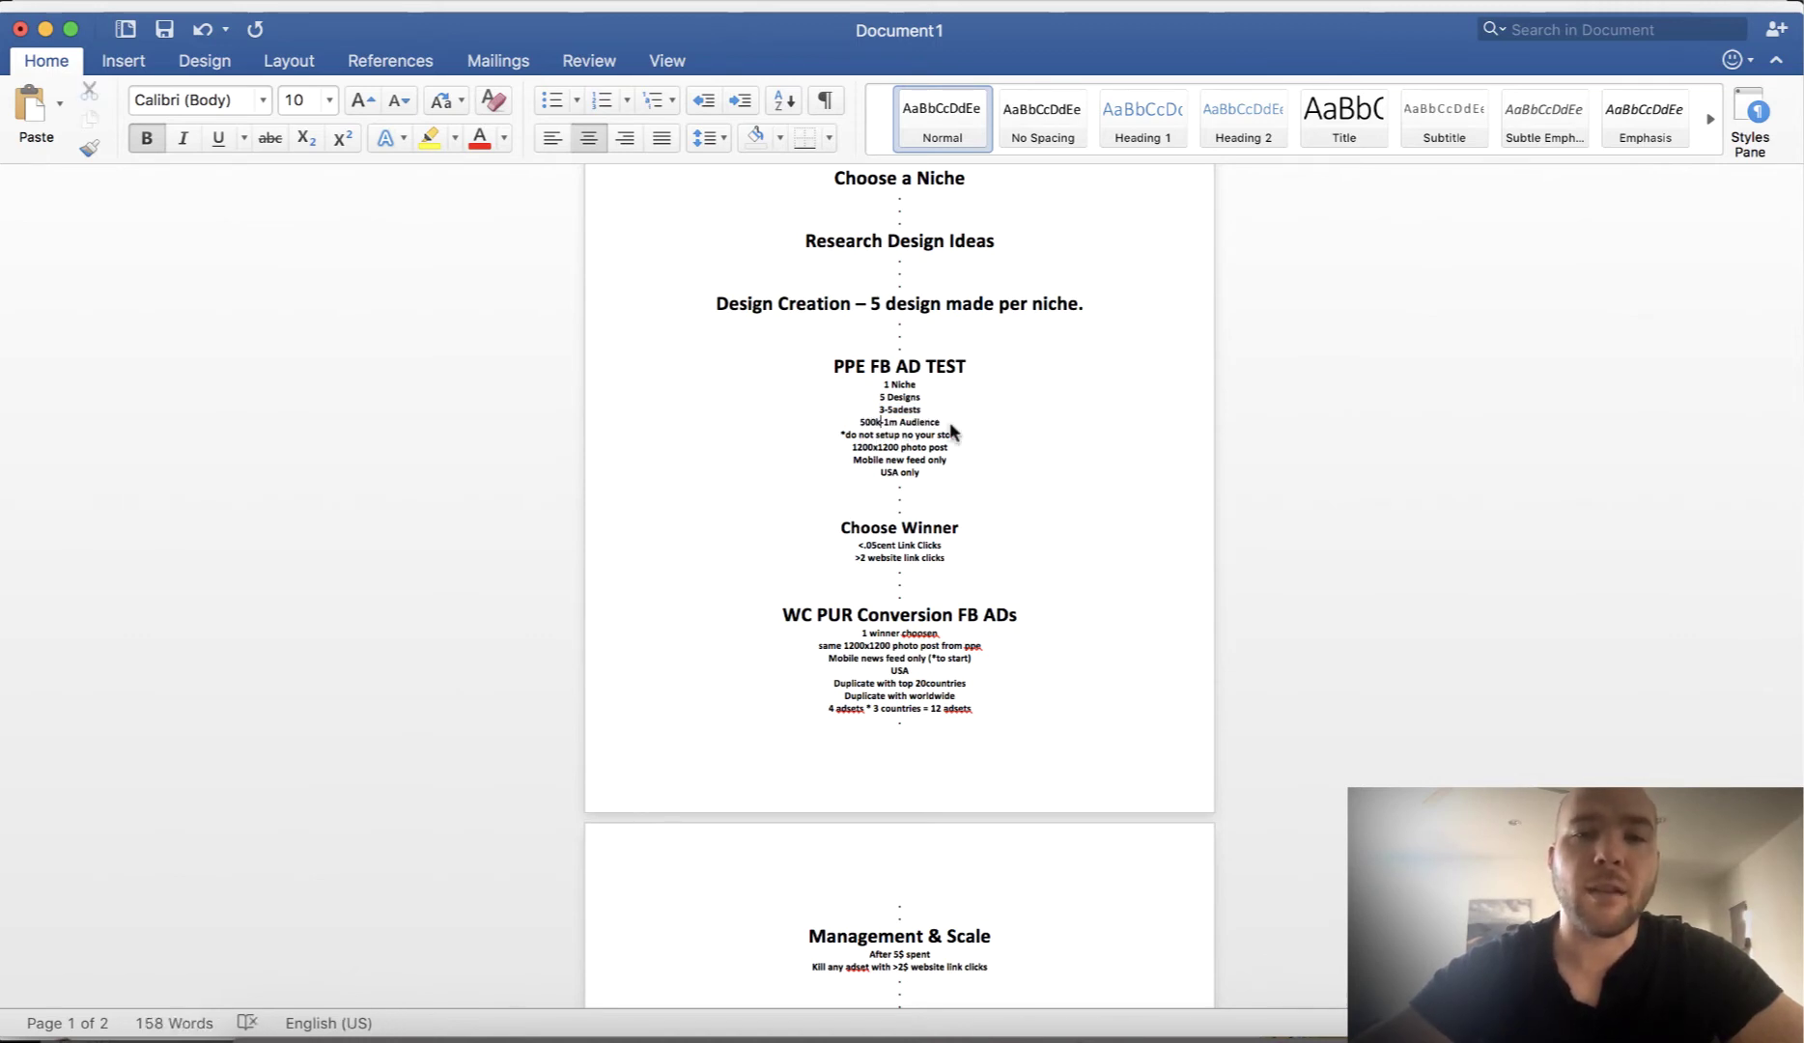
- Look over the store note and PPE test details, ending at the USA only line
left_click_drag(838, 434, 966, 439)
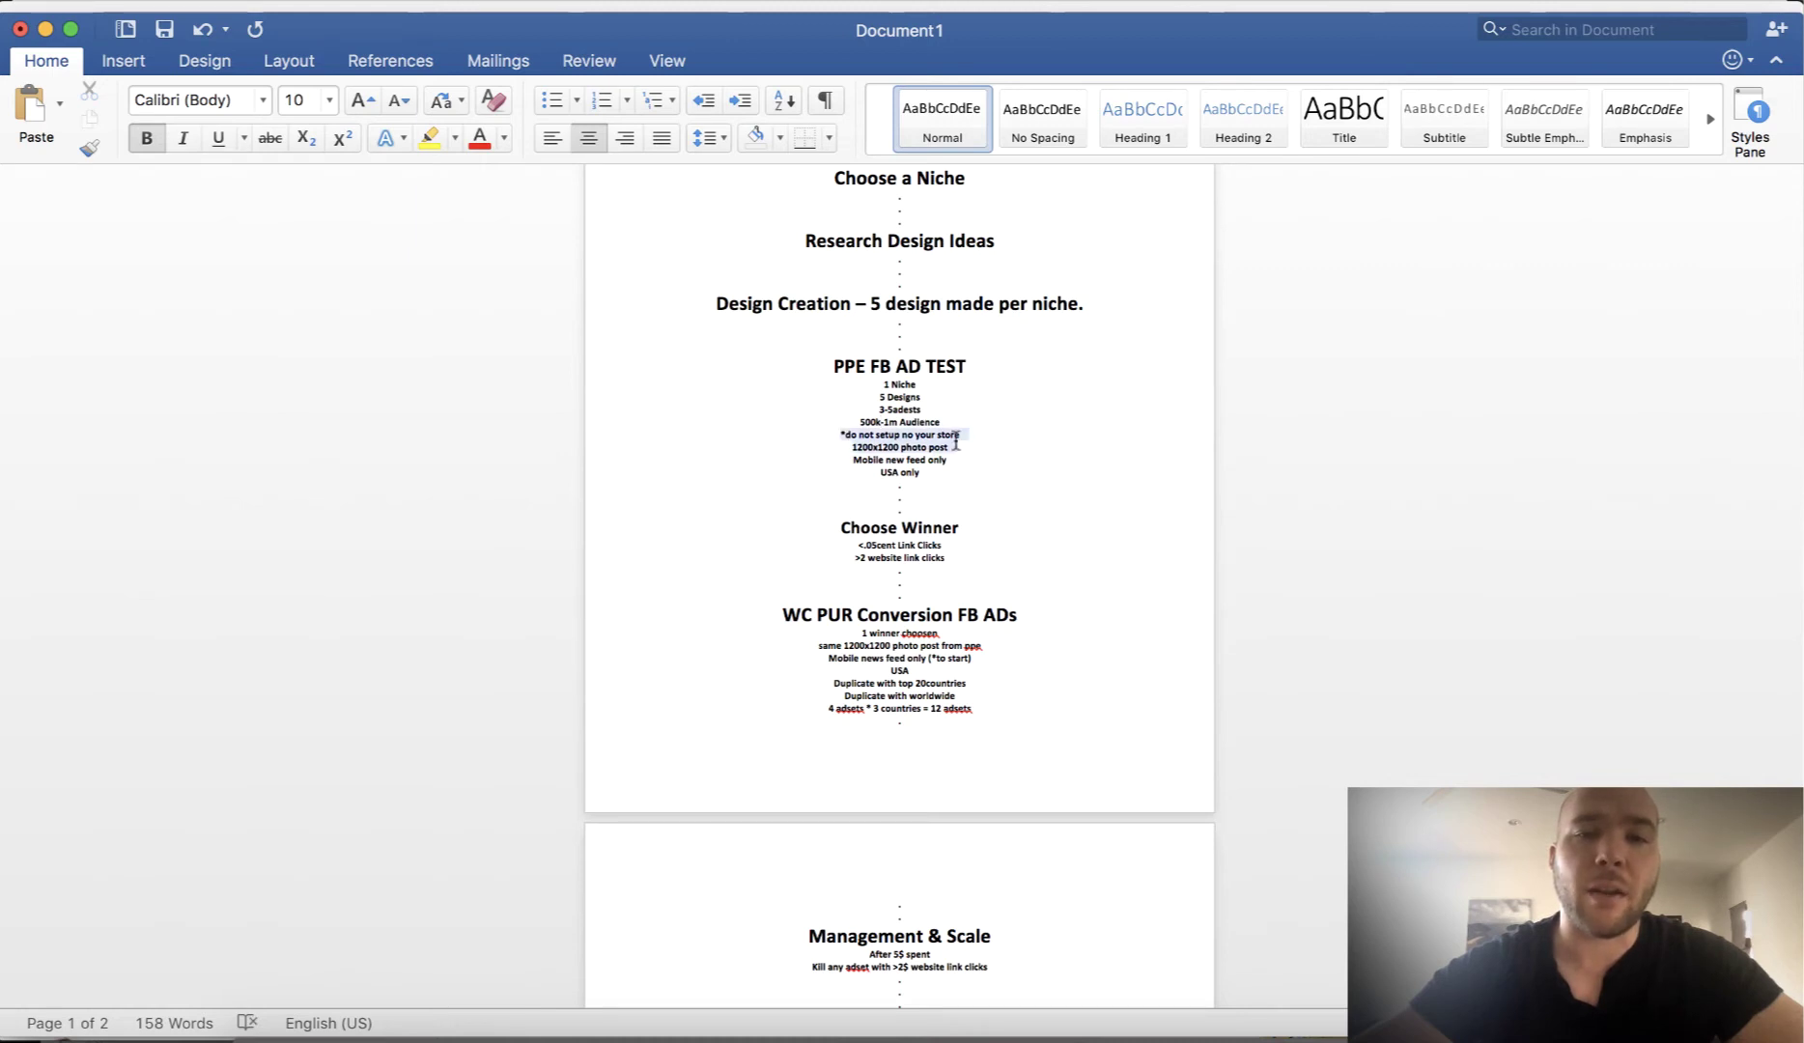
left_click(971, 440)
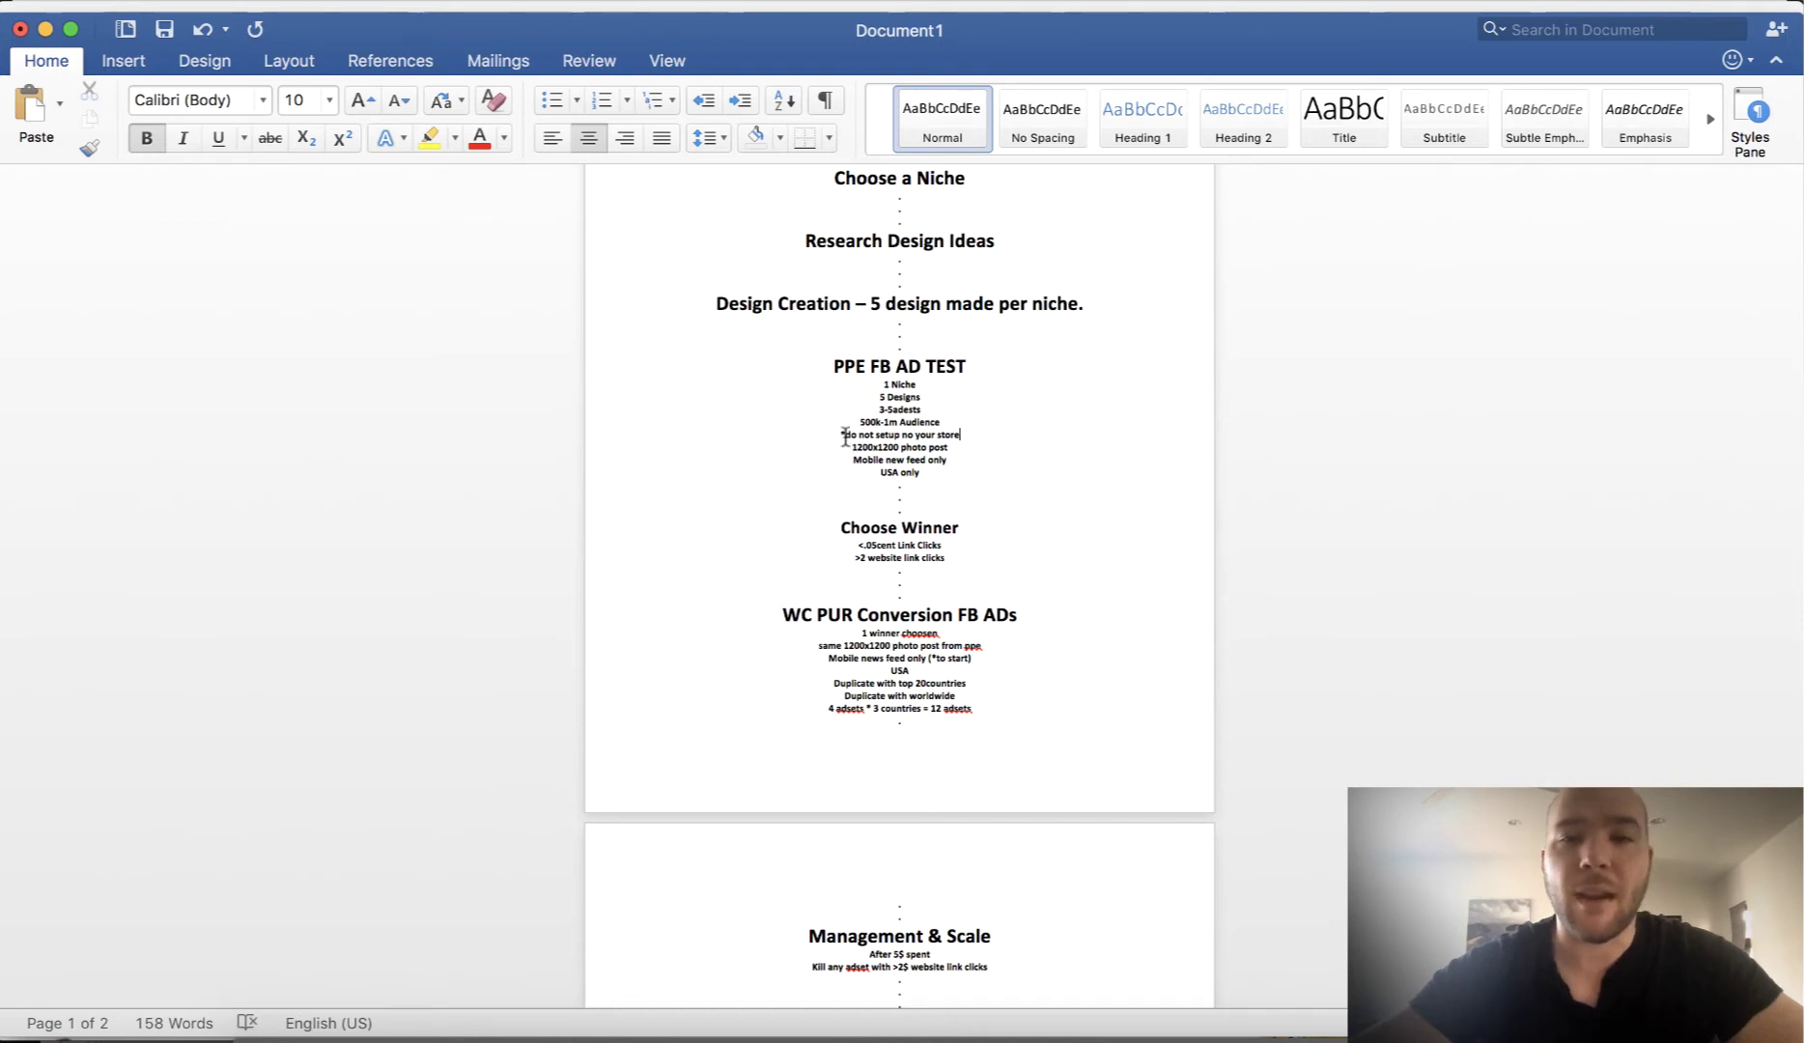
left_click_drag(845, 435, 915, 435)
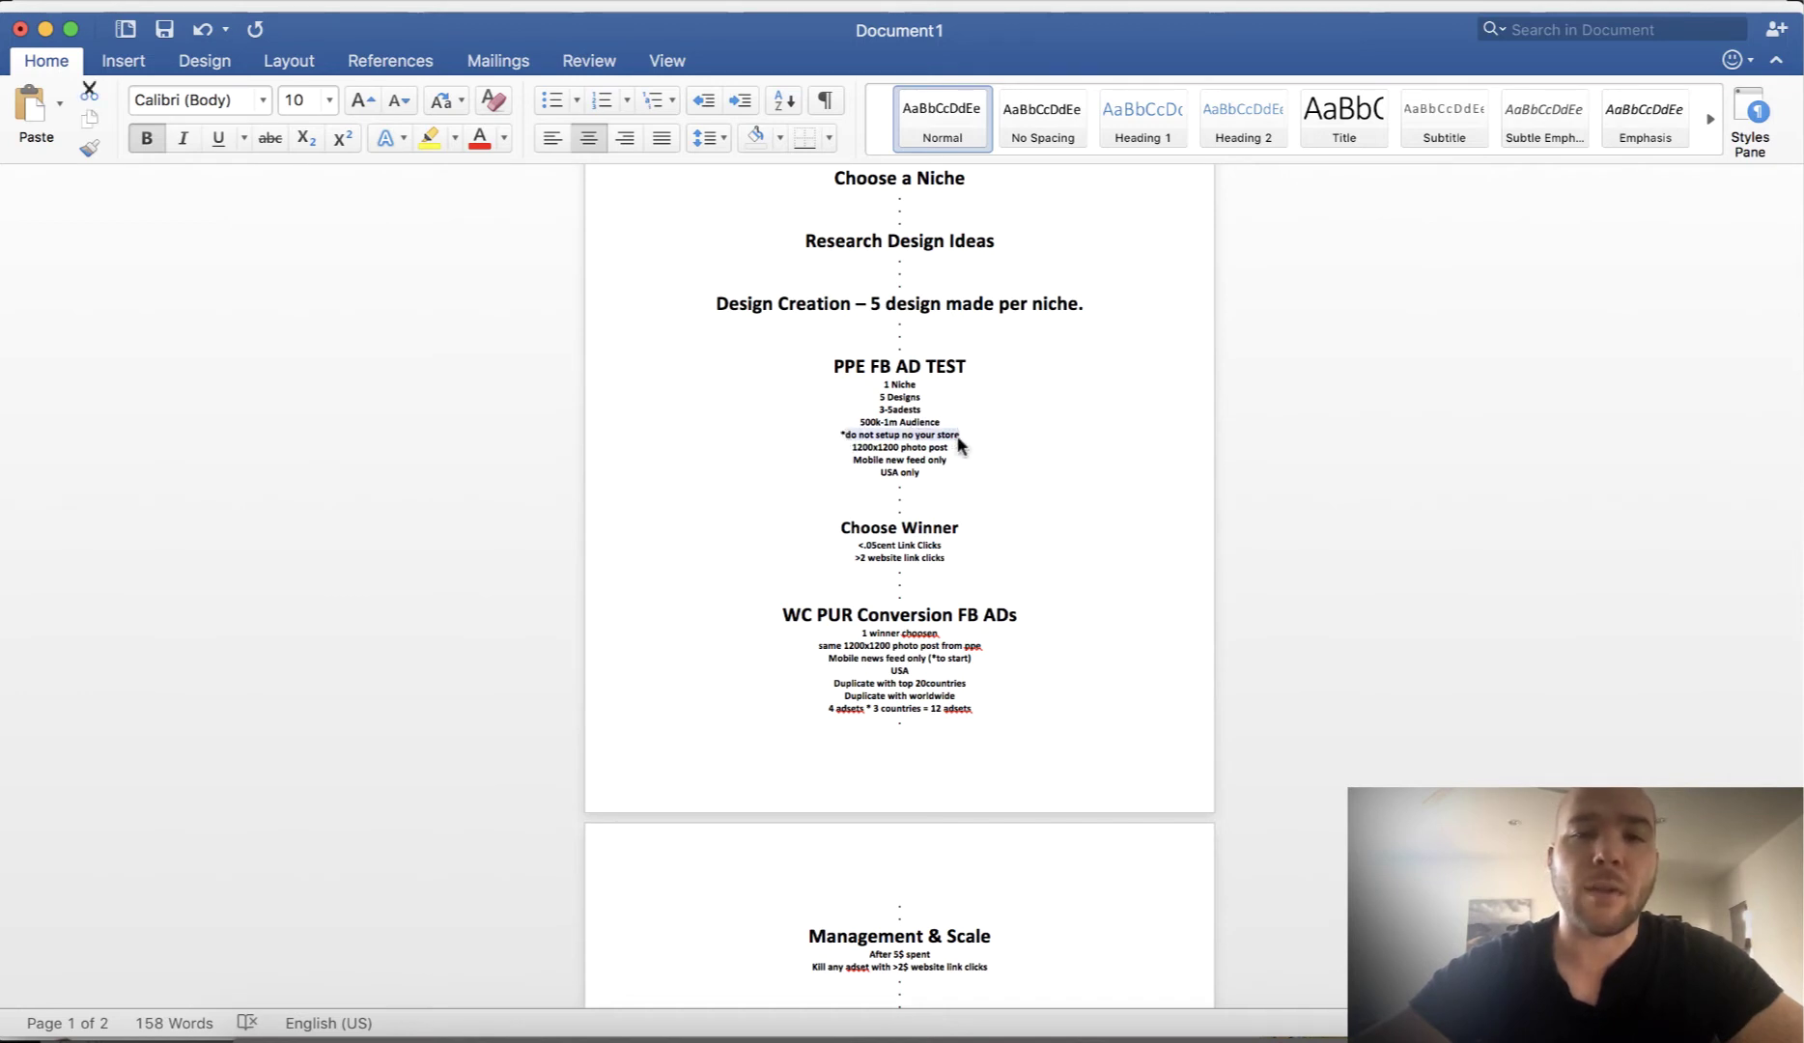
left_click(974, 442)
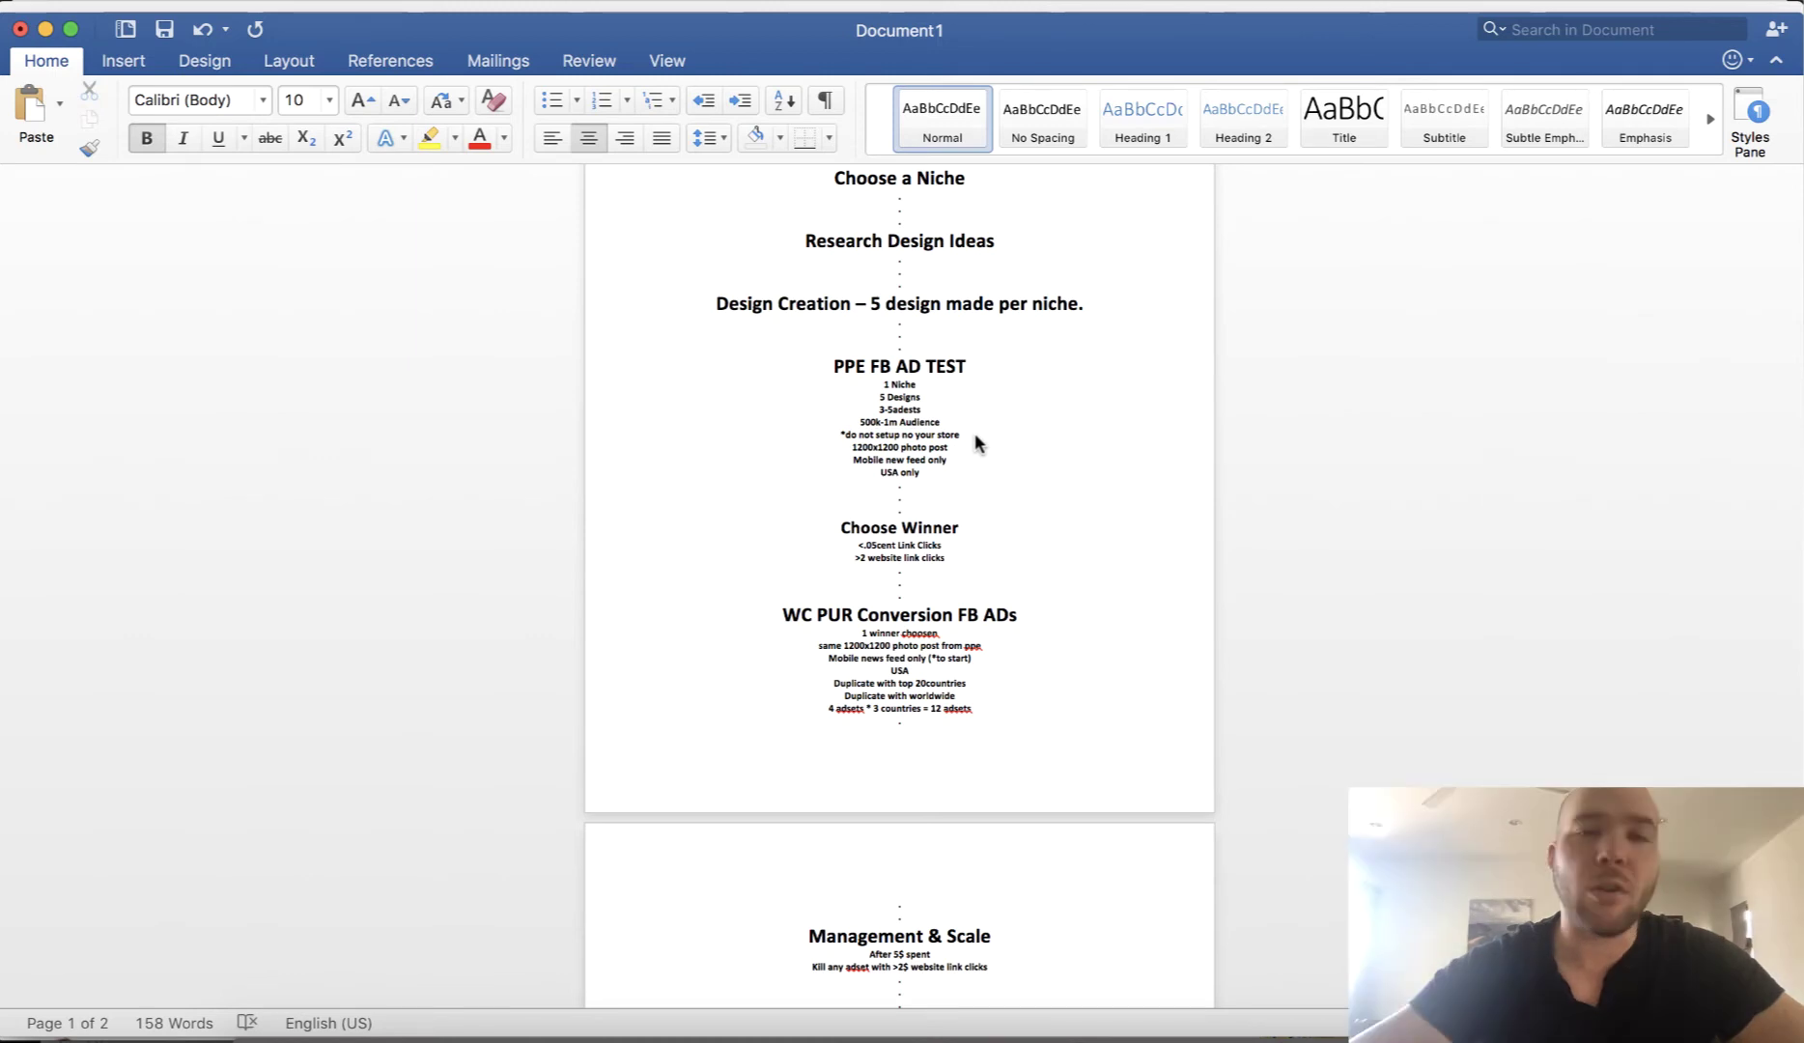
left_click_drag(833, 365, 957, 473)
left_click(957, 473)
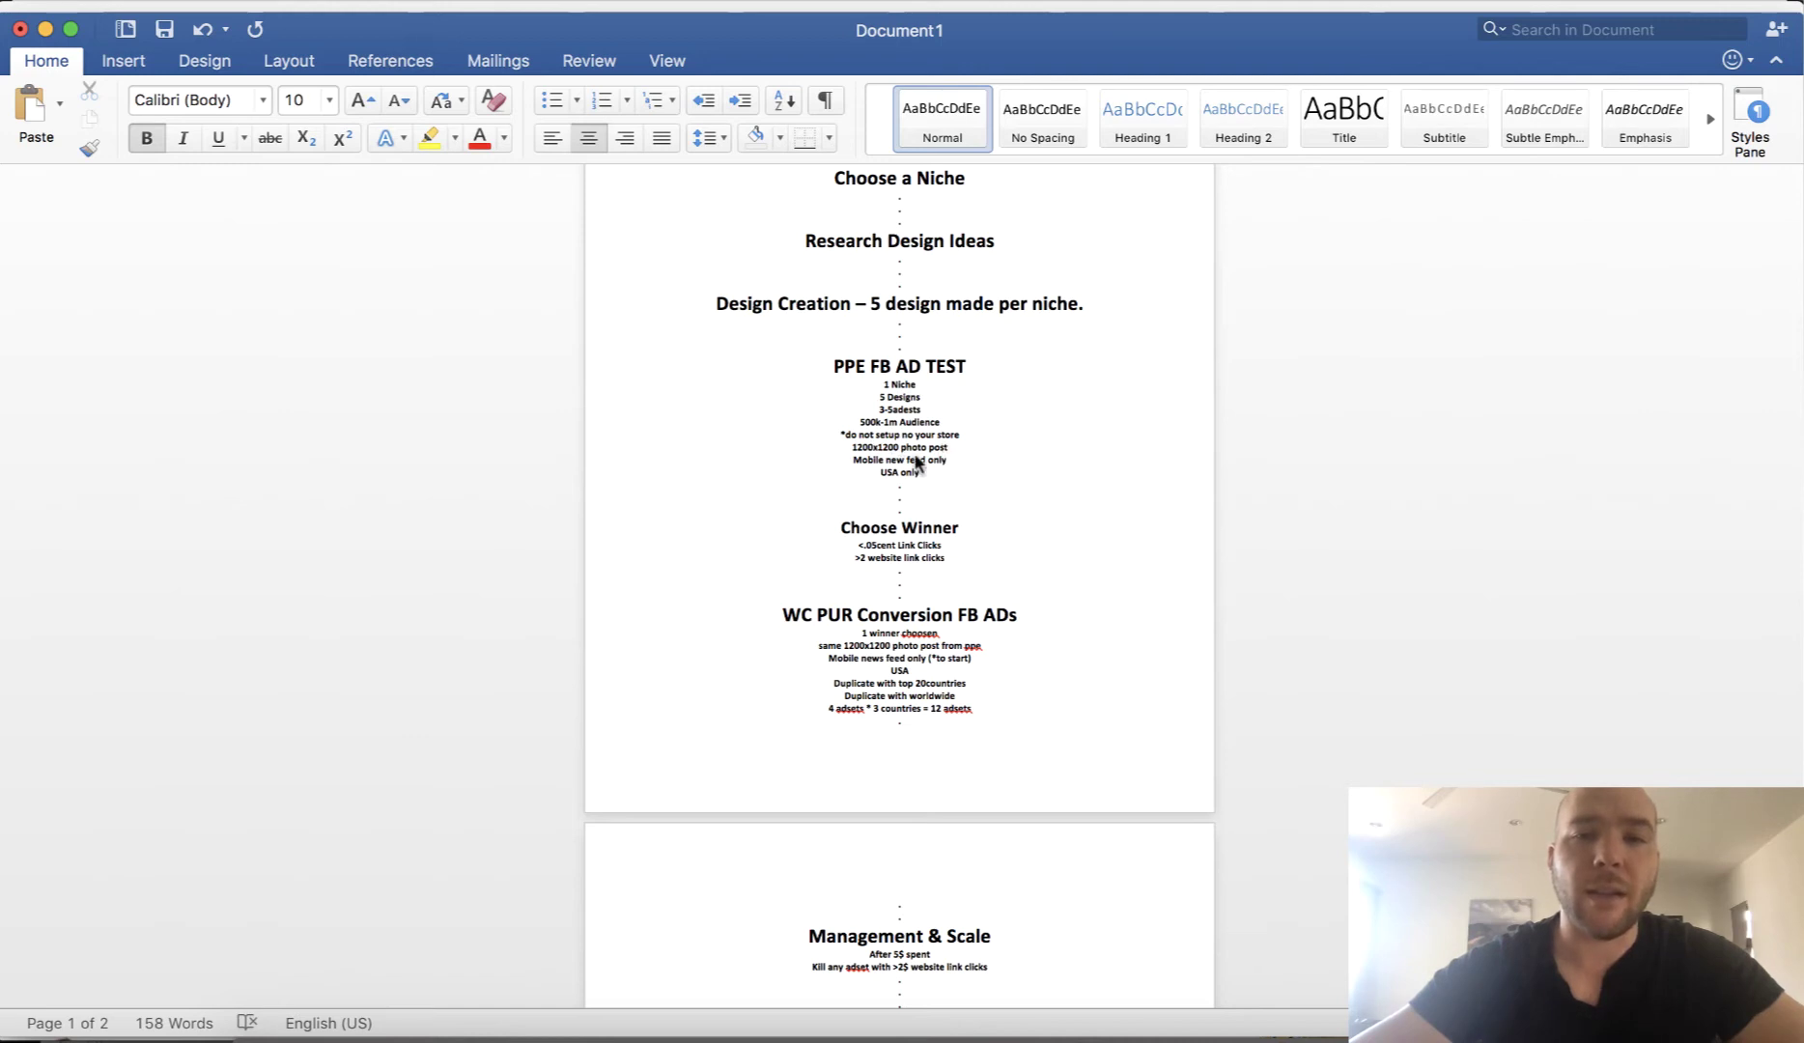
mouse_move(911, 473)
left_mouse_down()
mouse_move(858, 459)
mouse_move(918, 480)
left_mouse_up()
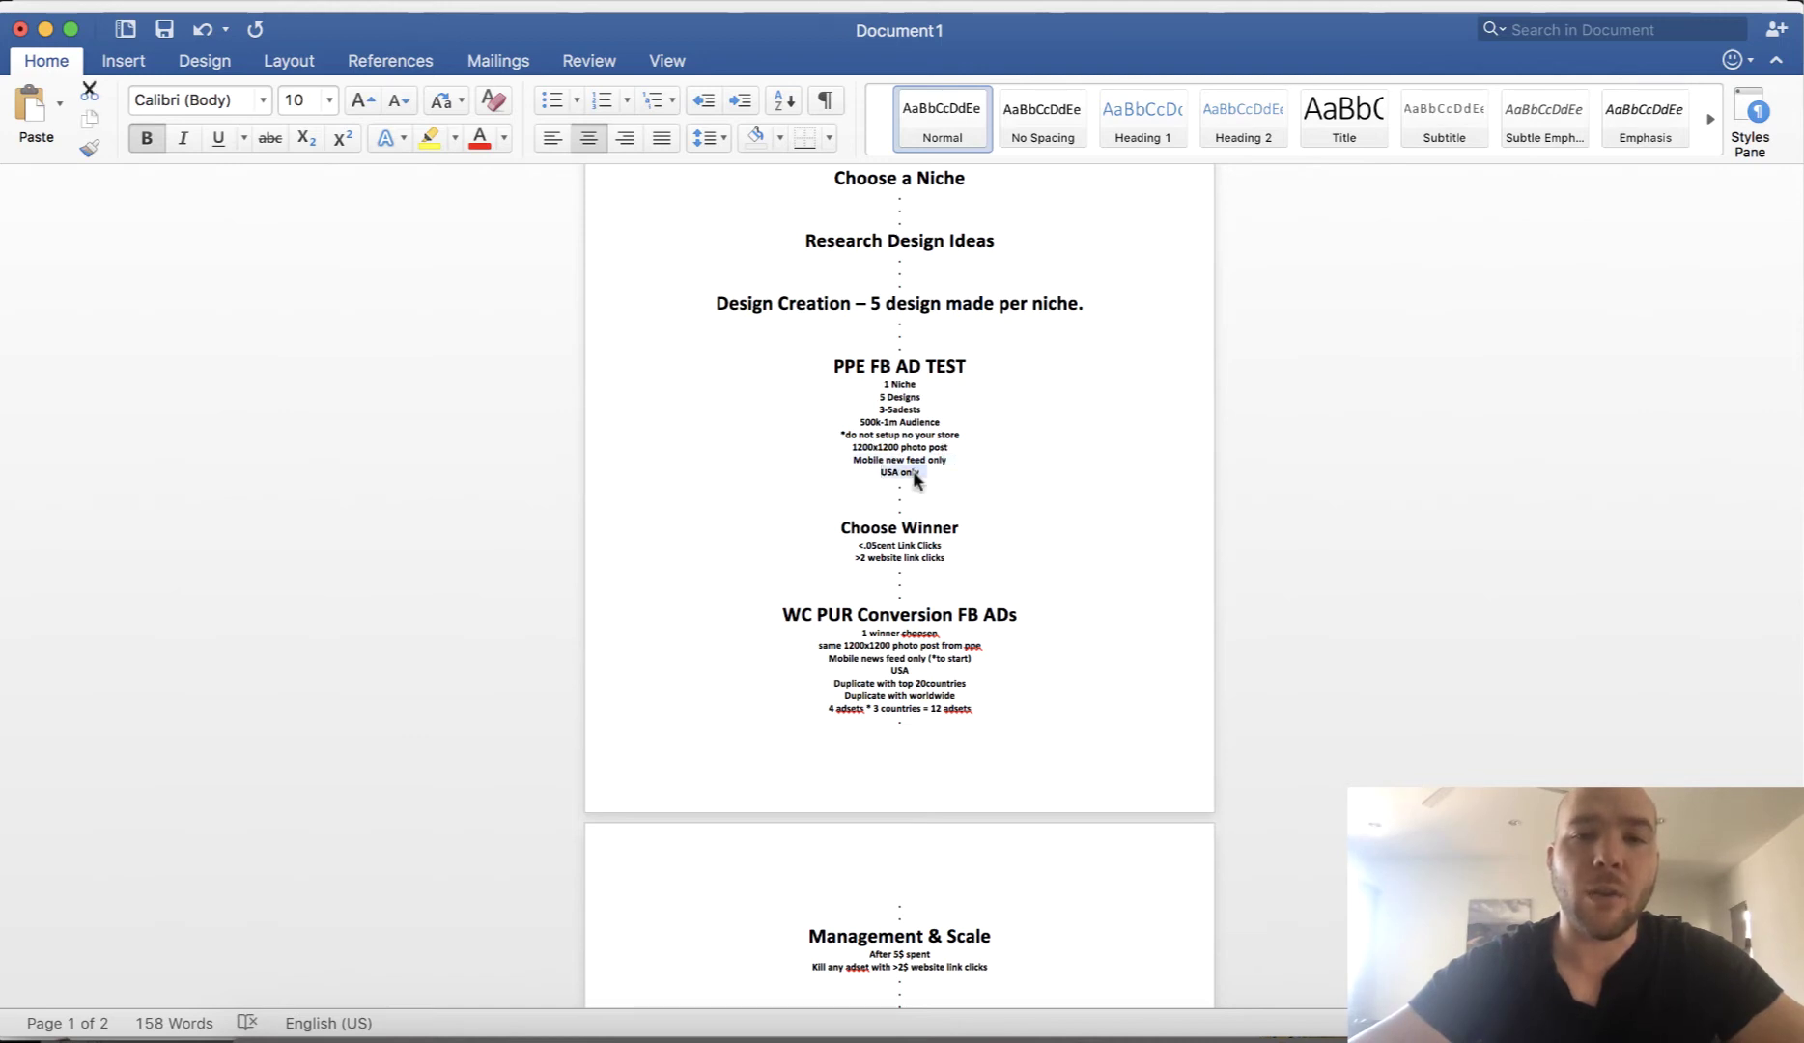
left_click(953, 485)
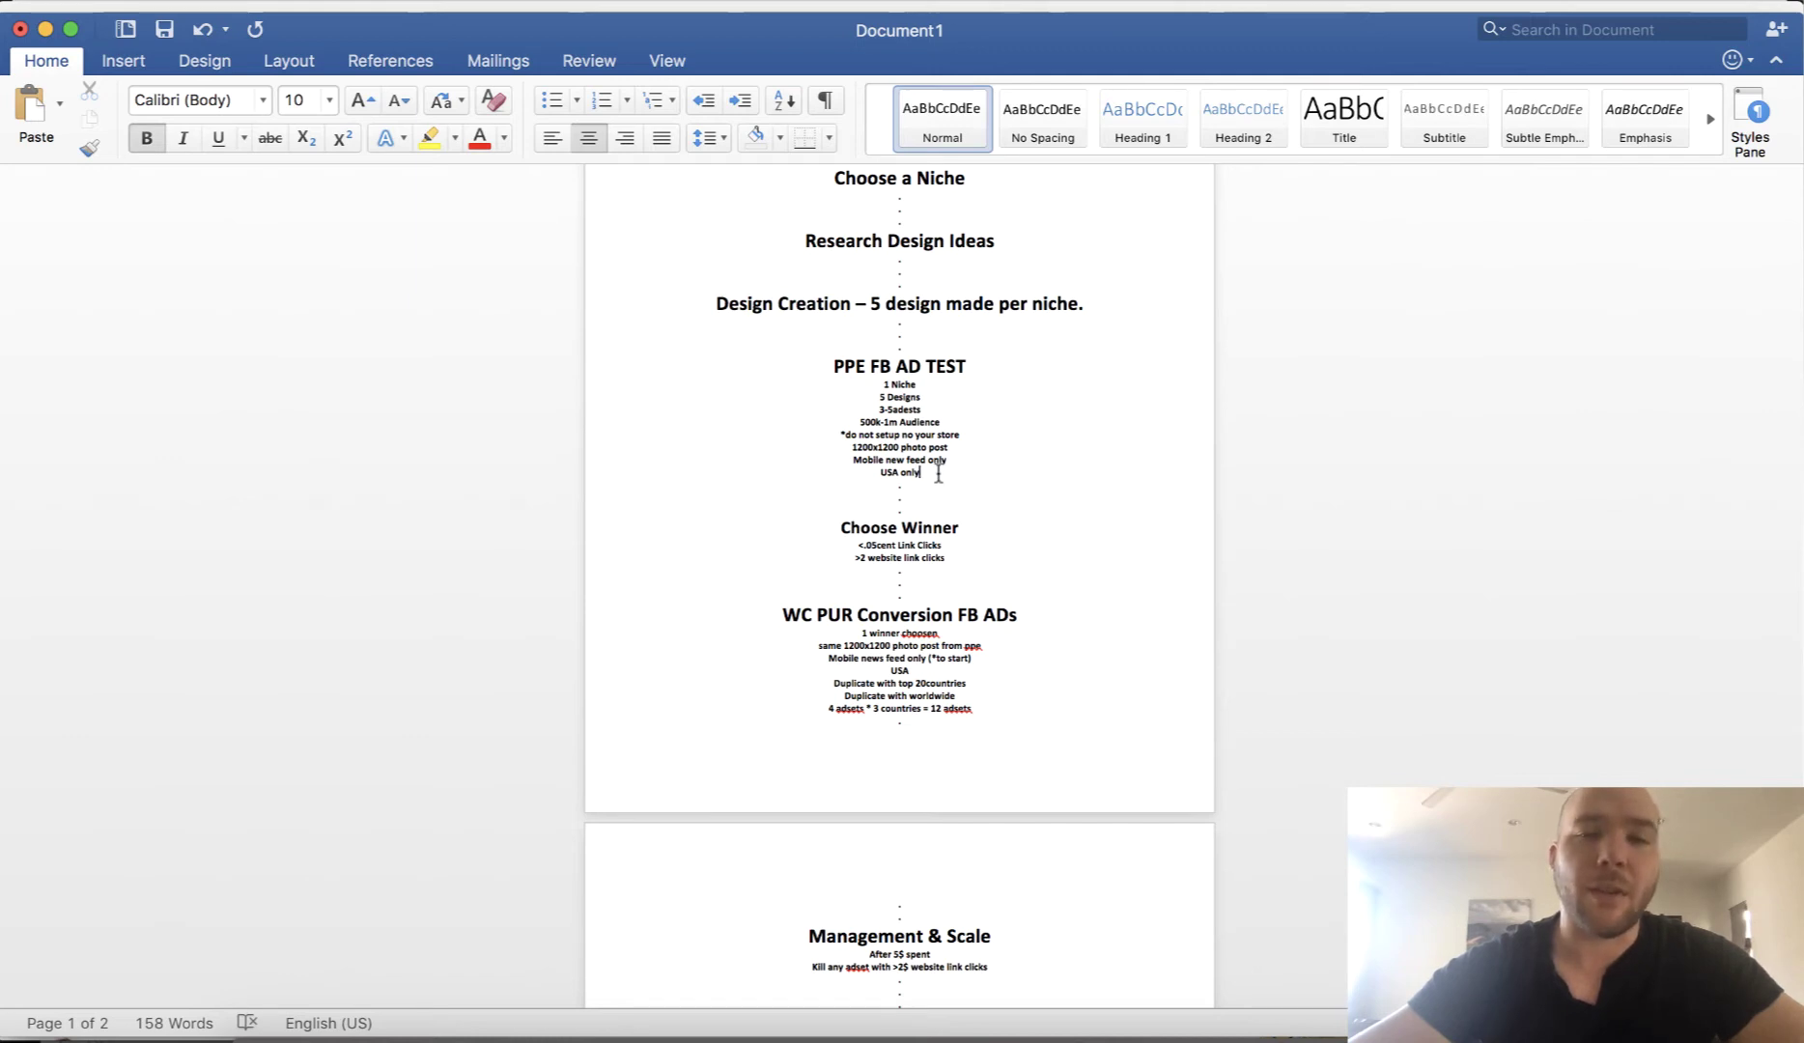
scroll(938, 473, "down", 5)
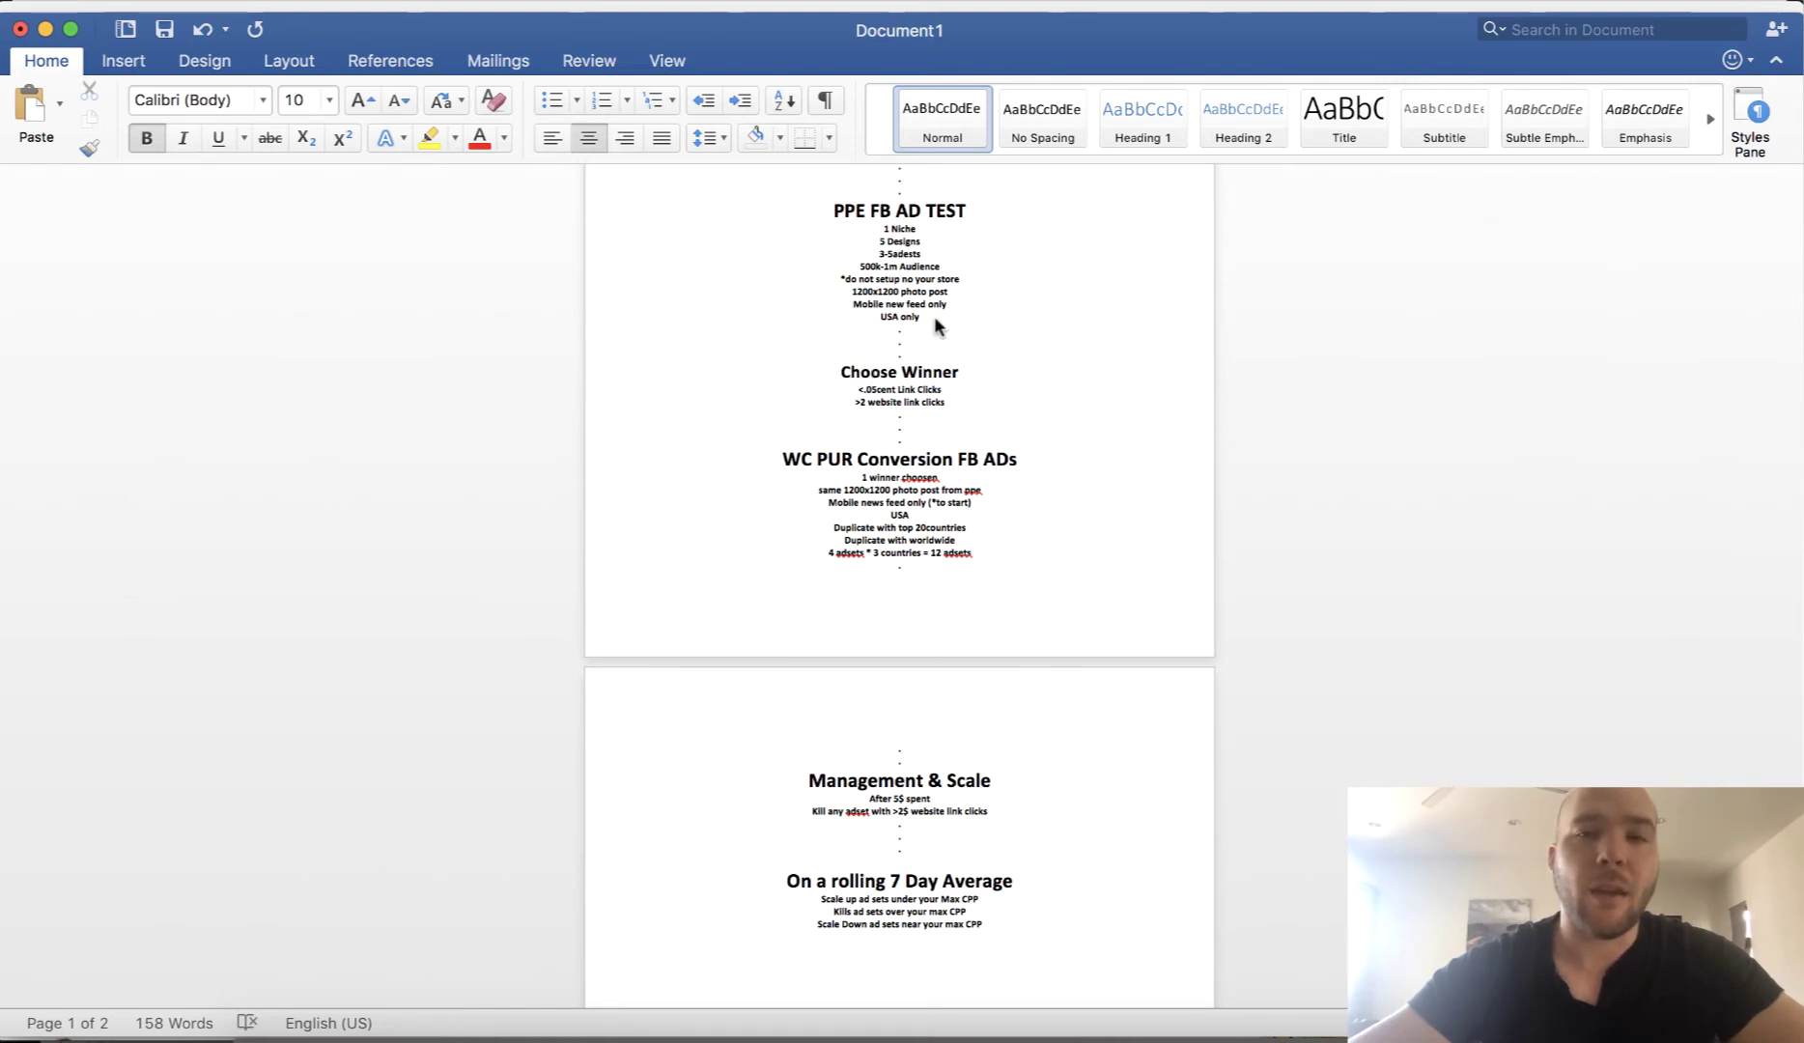
- Add the lines '5$ spent per adset.' and '24hrs' below USA only
key("Return")
type("5$")
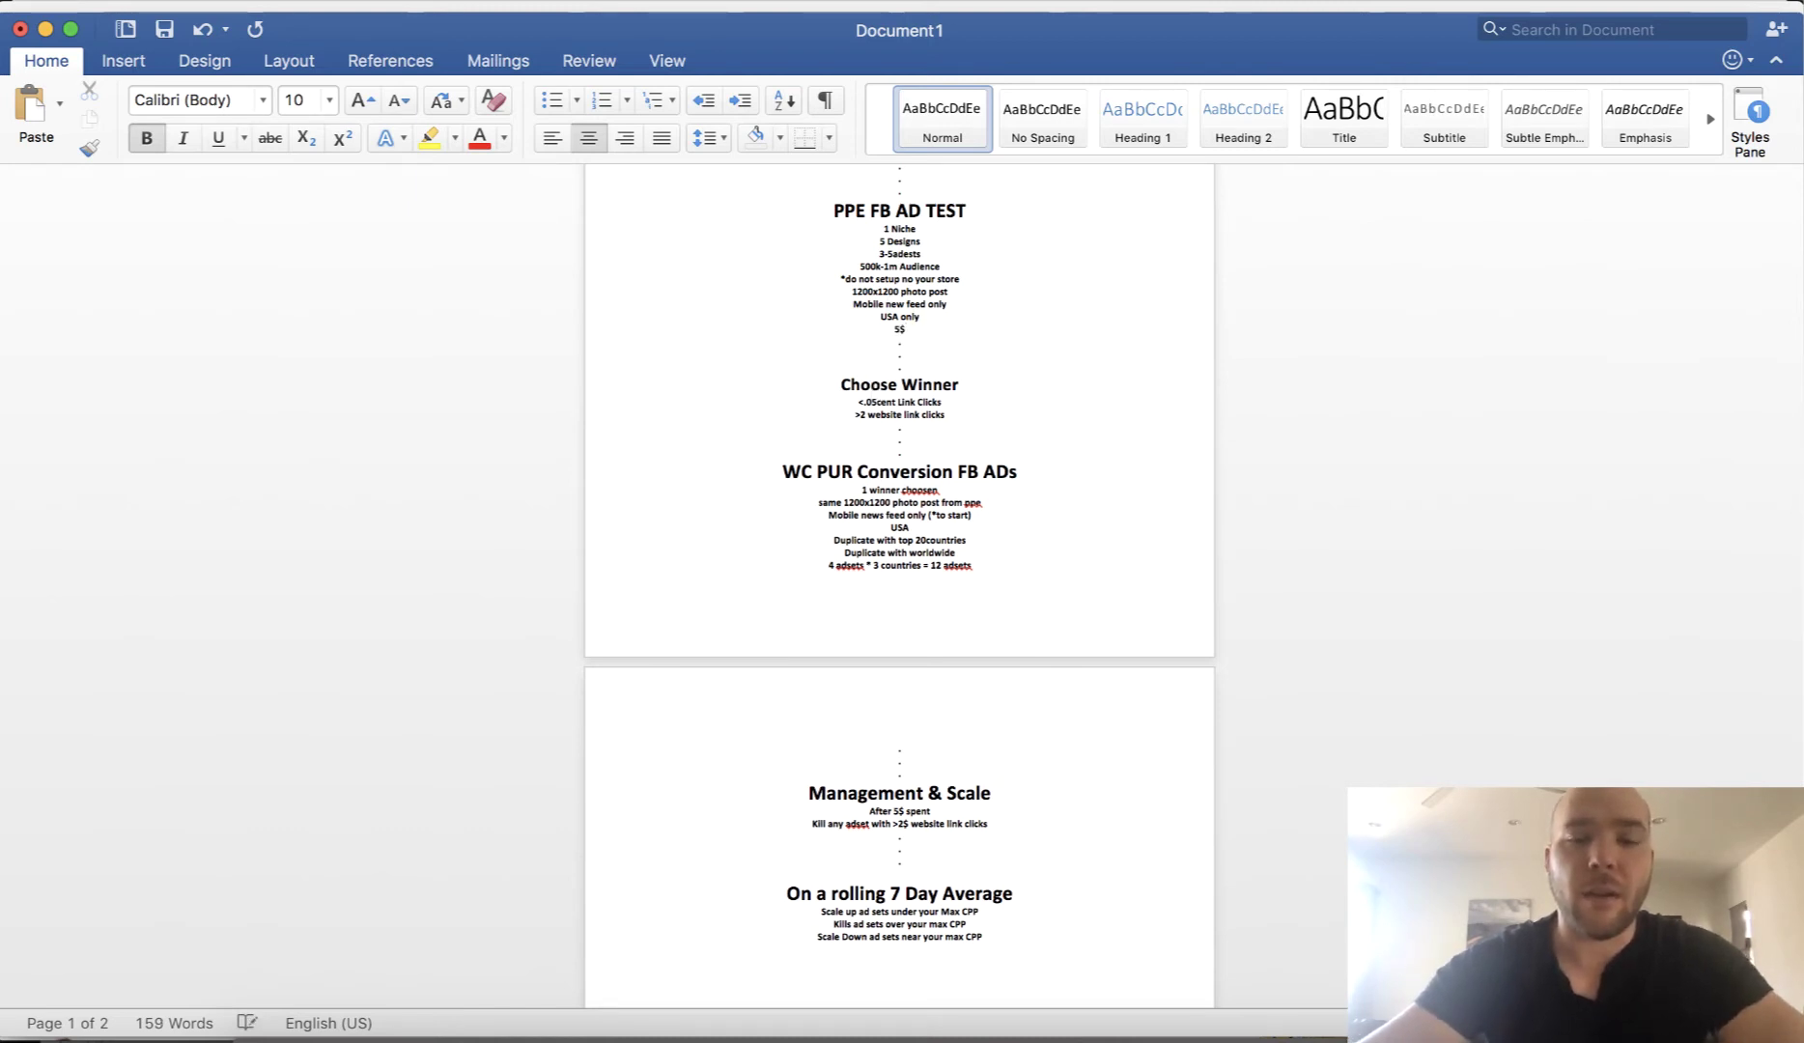
type(" spent per adset.")
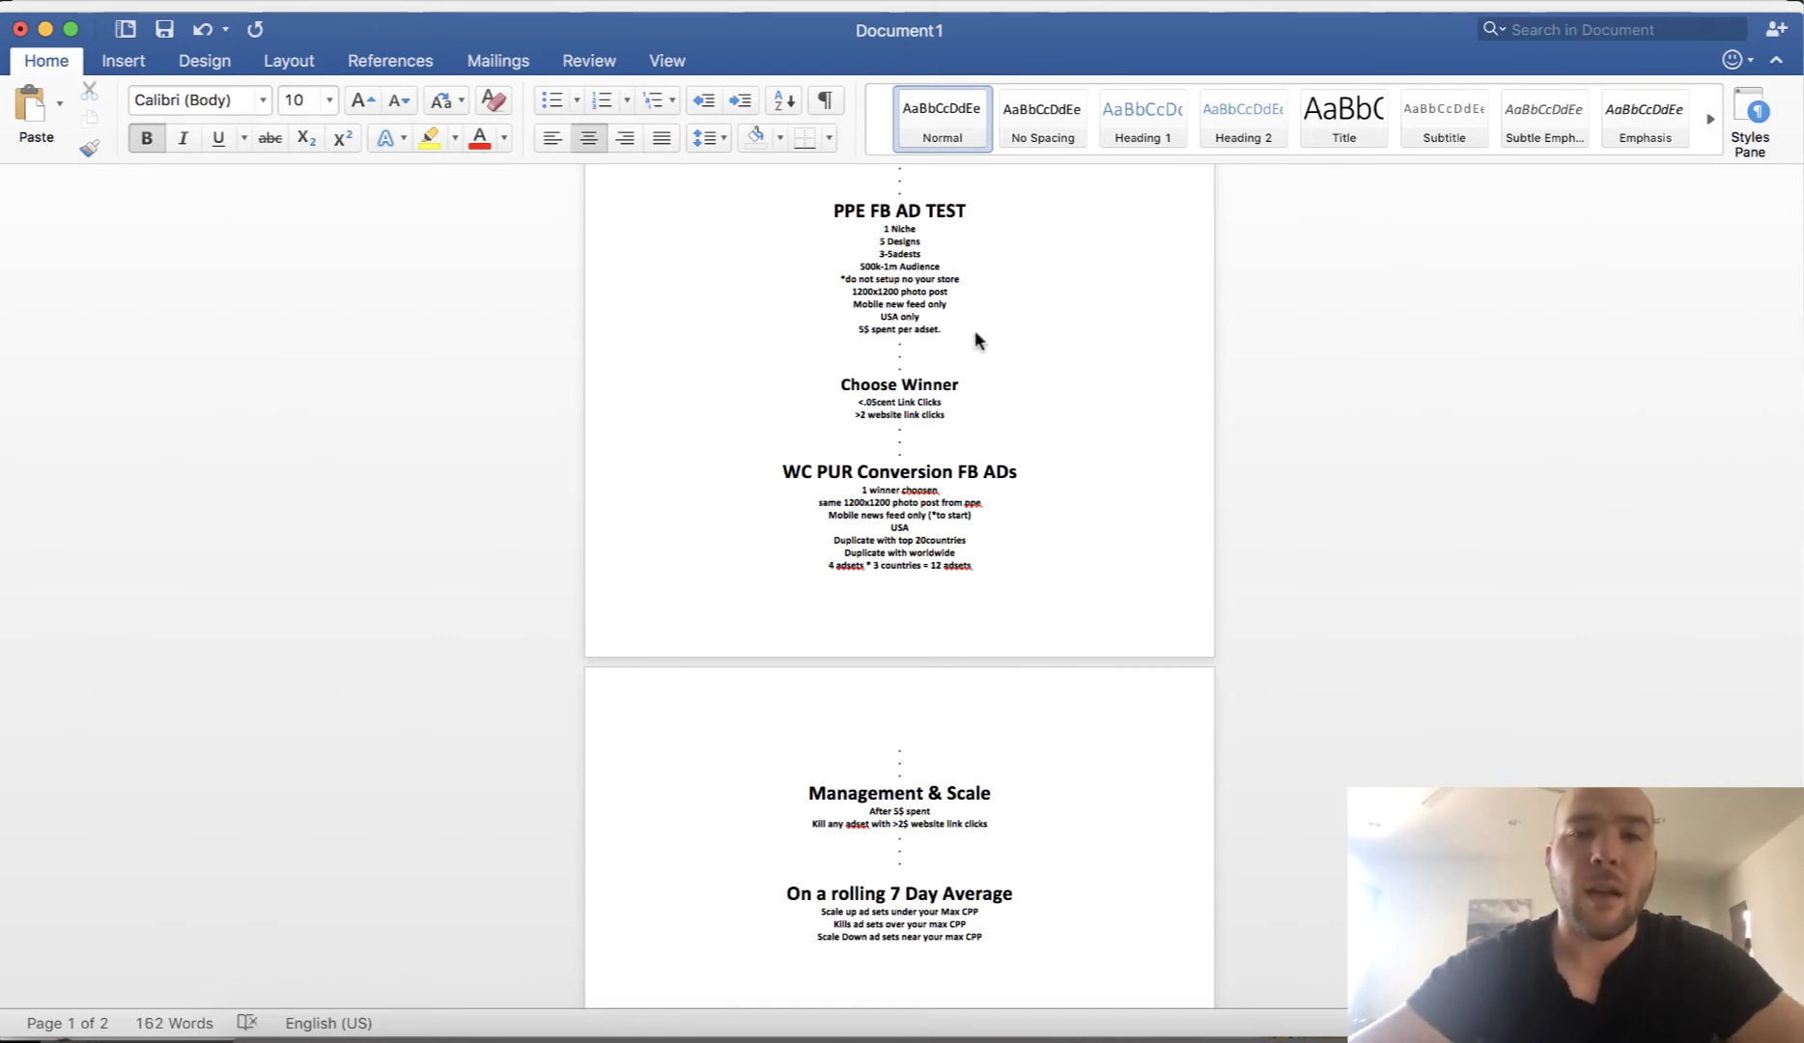
key("Return")
type("24hrs")
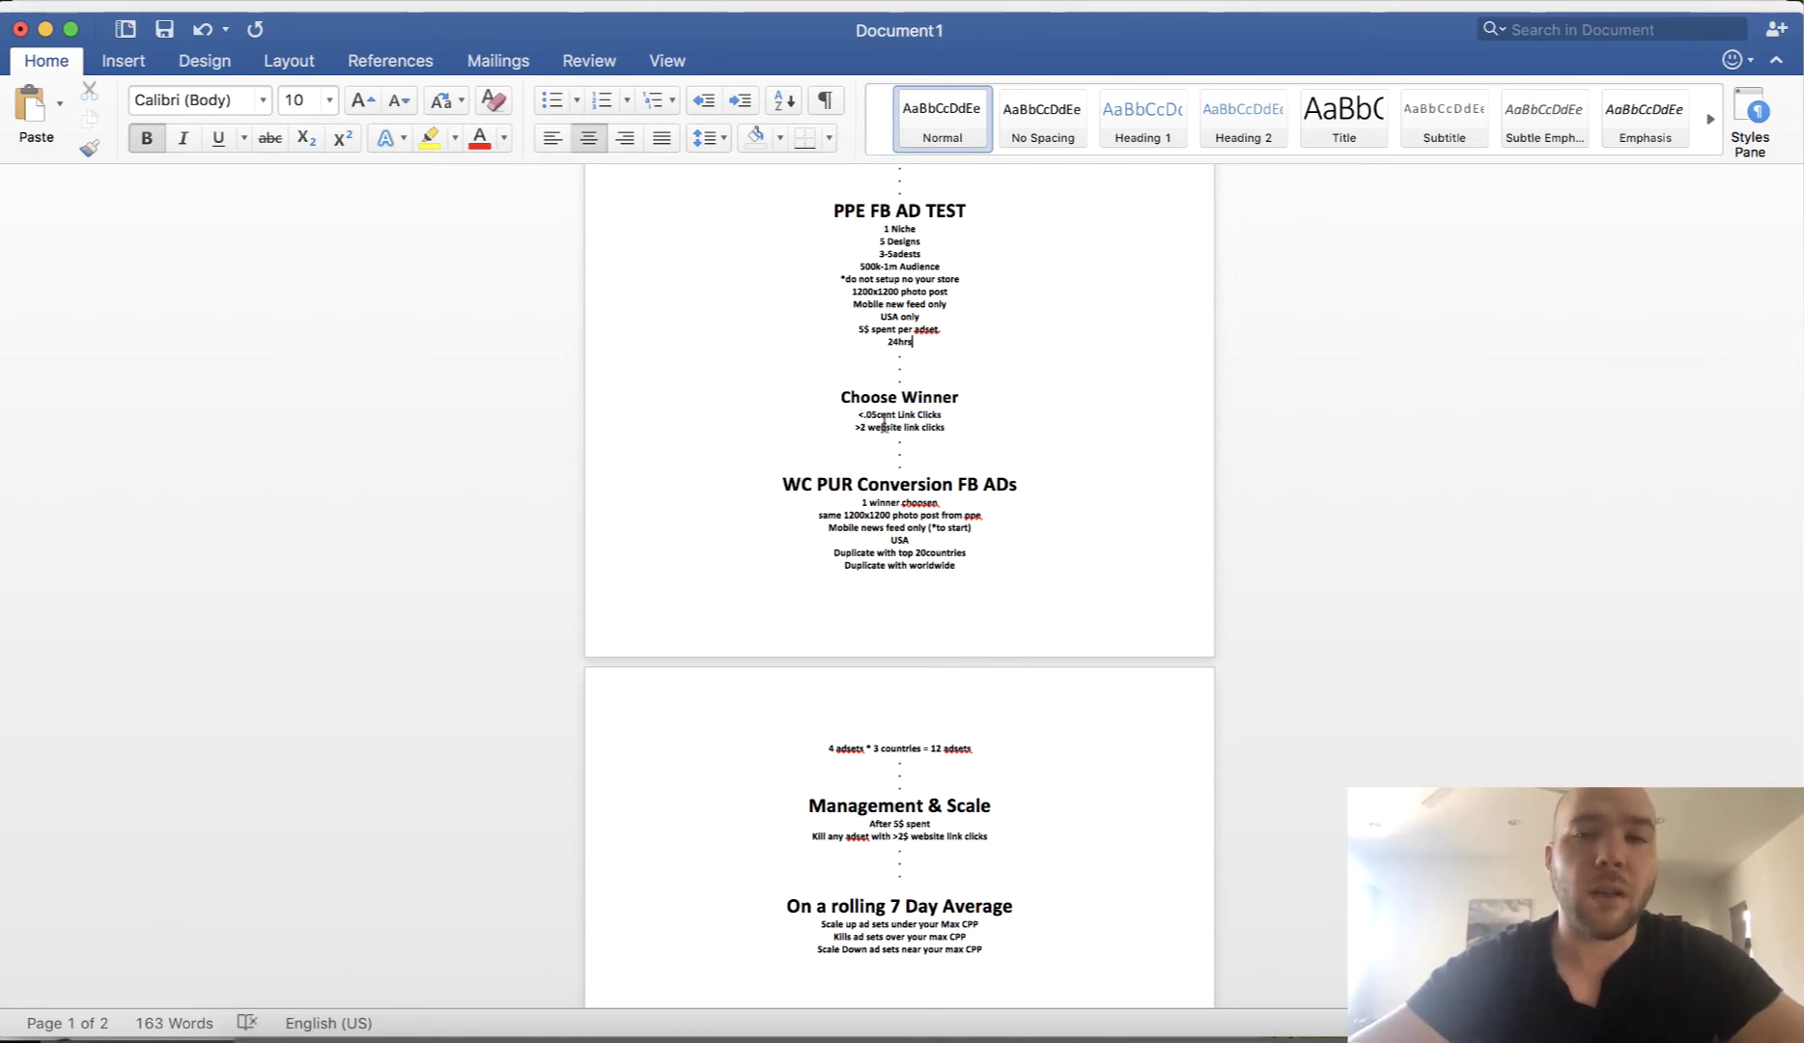
- Add 'COST PER ENGAGMENT..' after '<.05cent' and 'per adset' to the link clicks criterion
left_click_drag(863, 415, 942, 416)
left_click(914, 415)
type("COS")
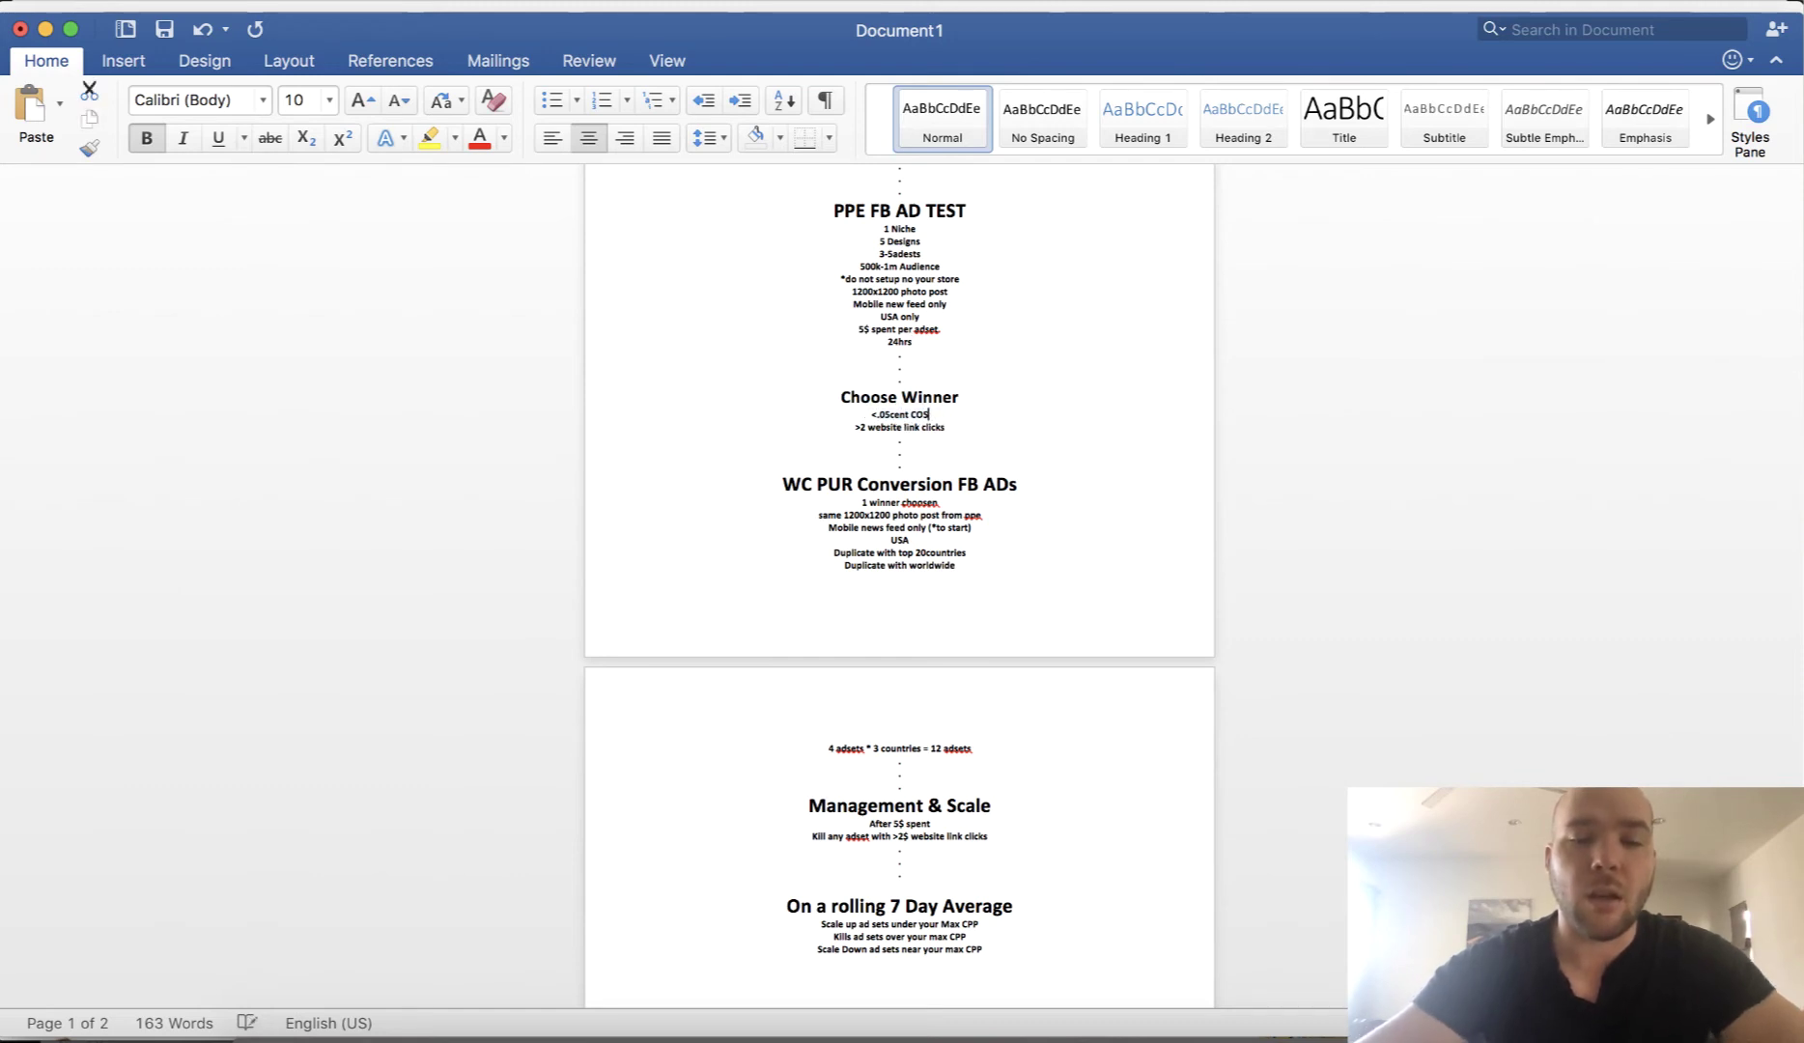
type("T PER ENGAGMENT")
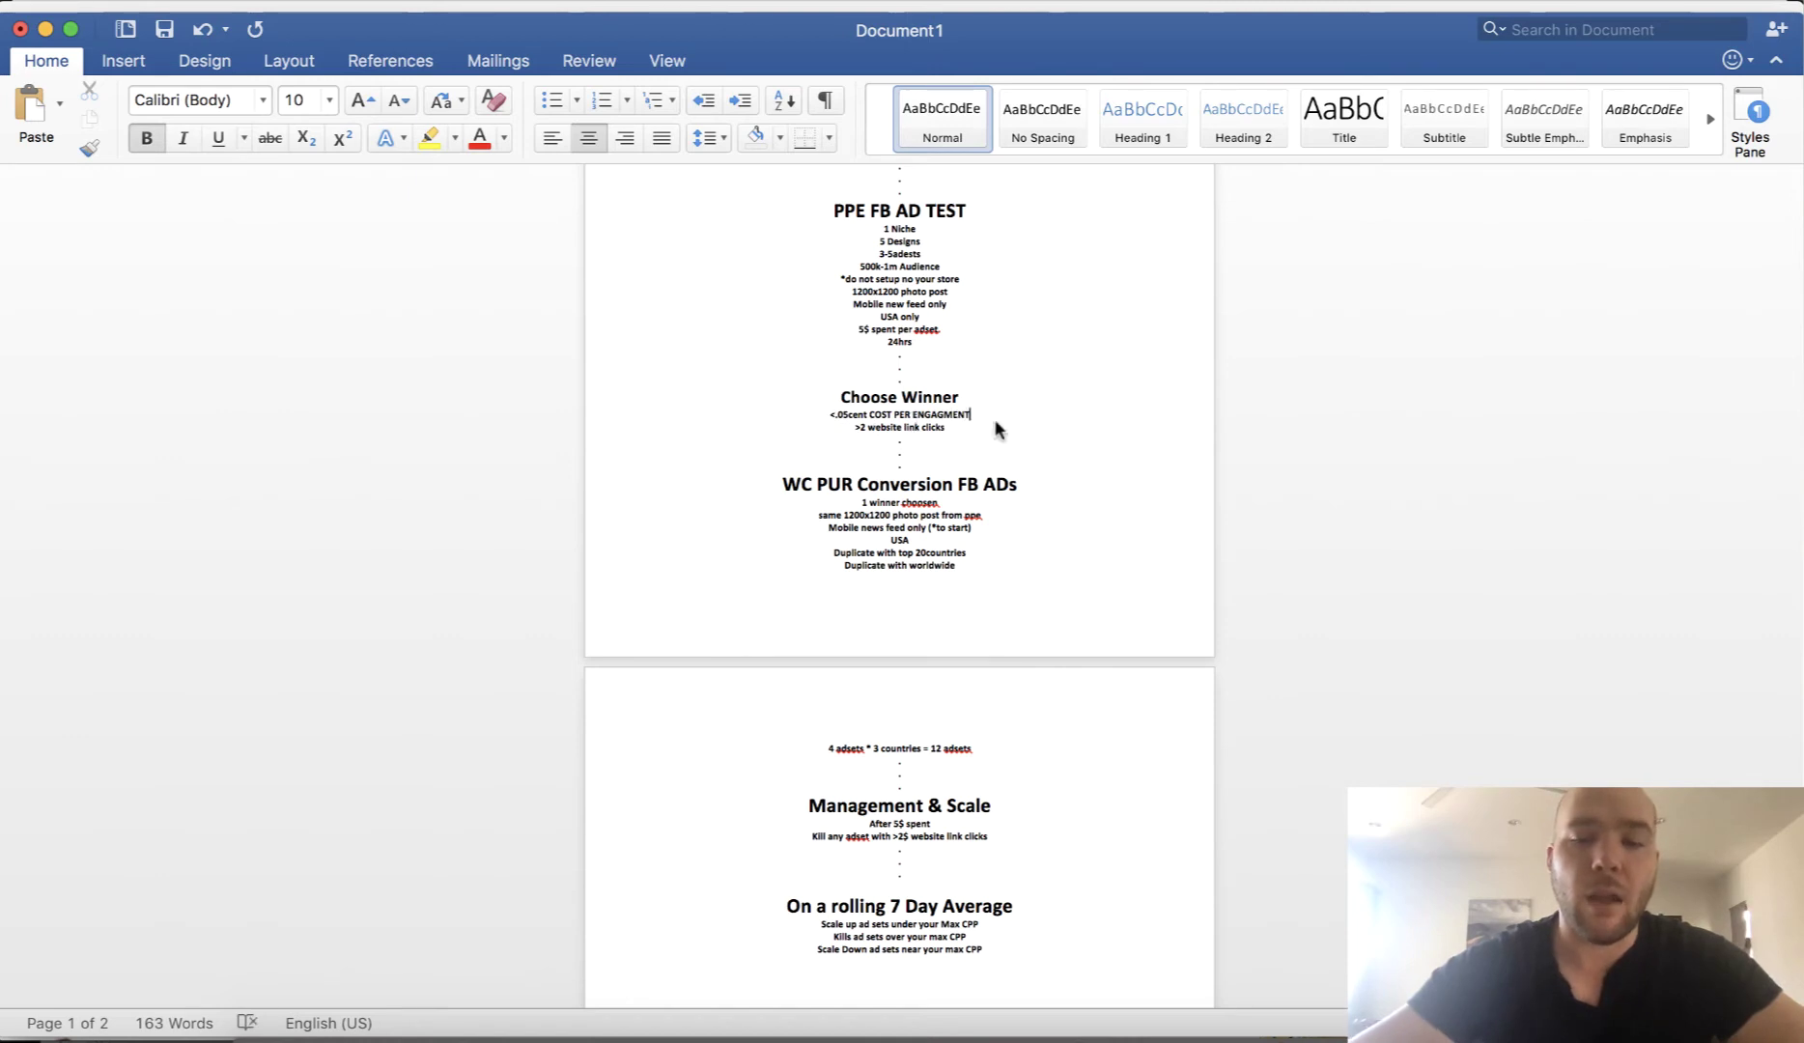
type("..")
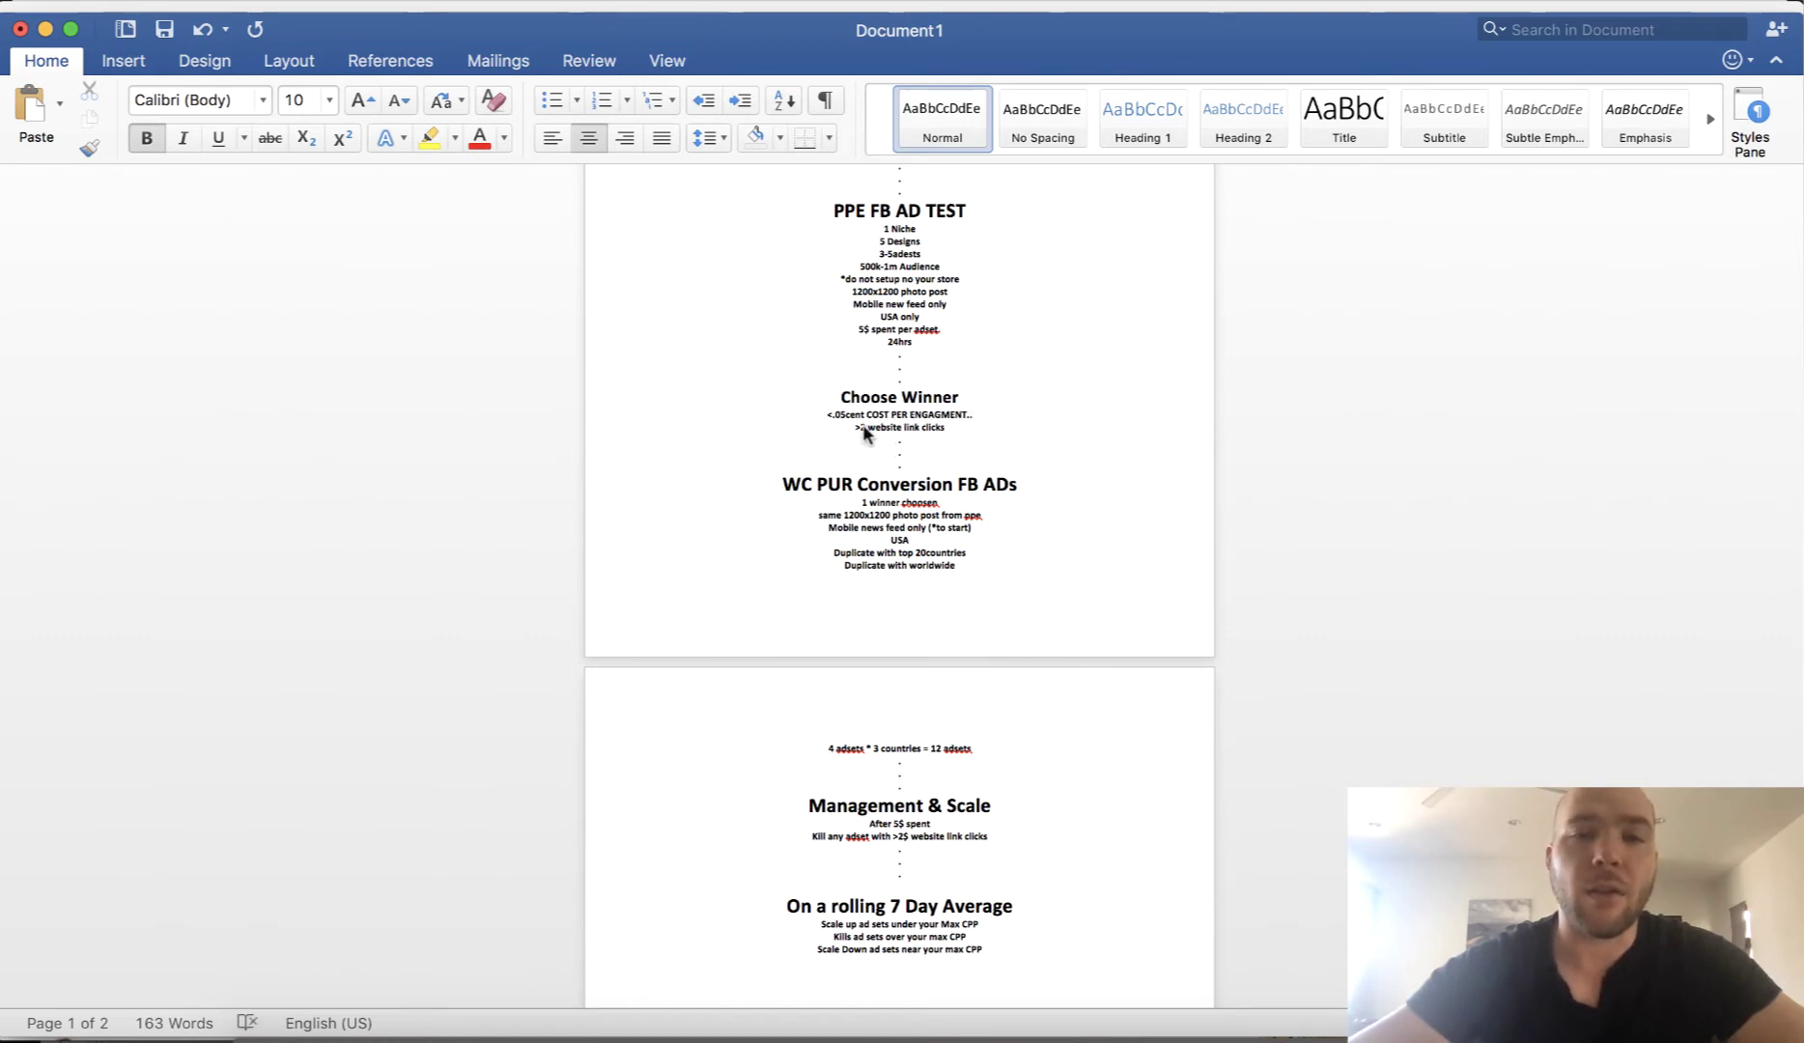
left_click(952, 428)
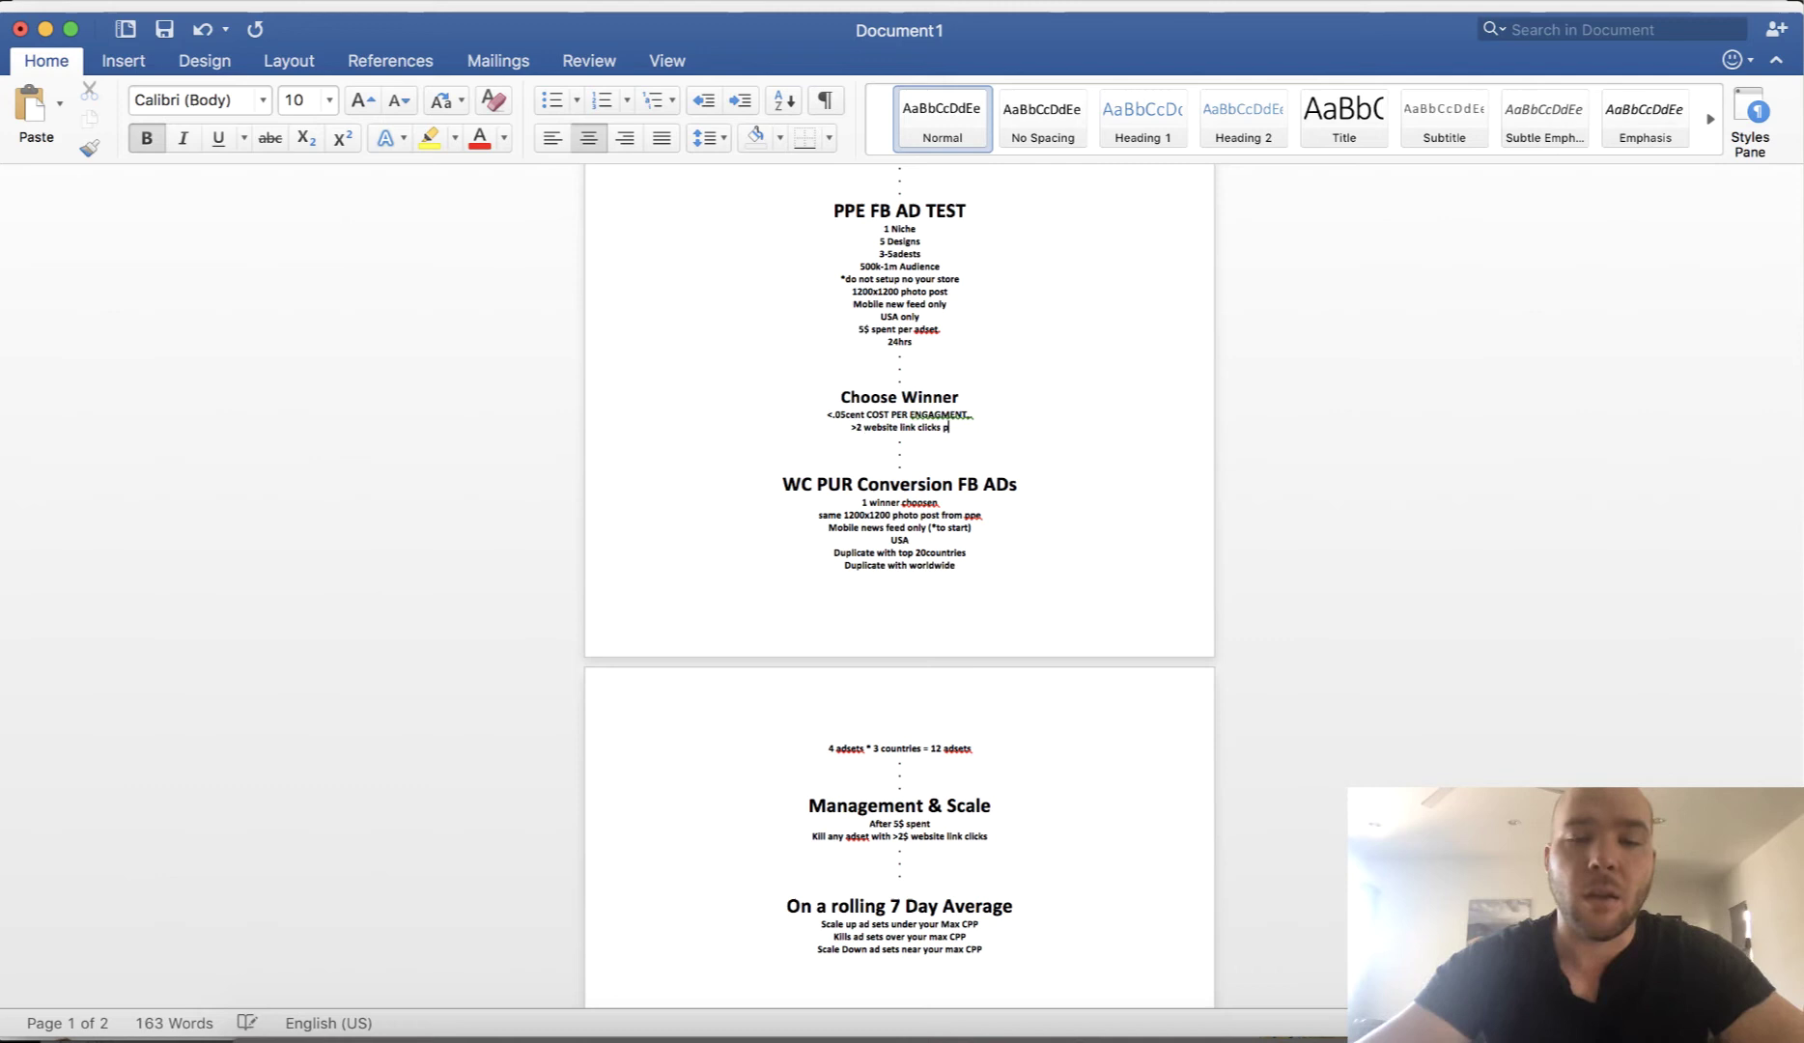
type("per adset")
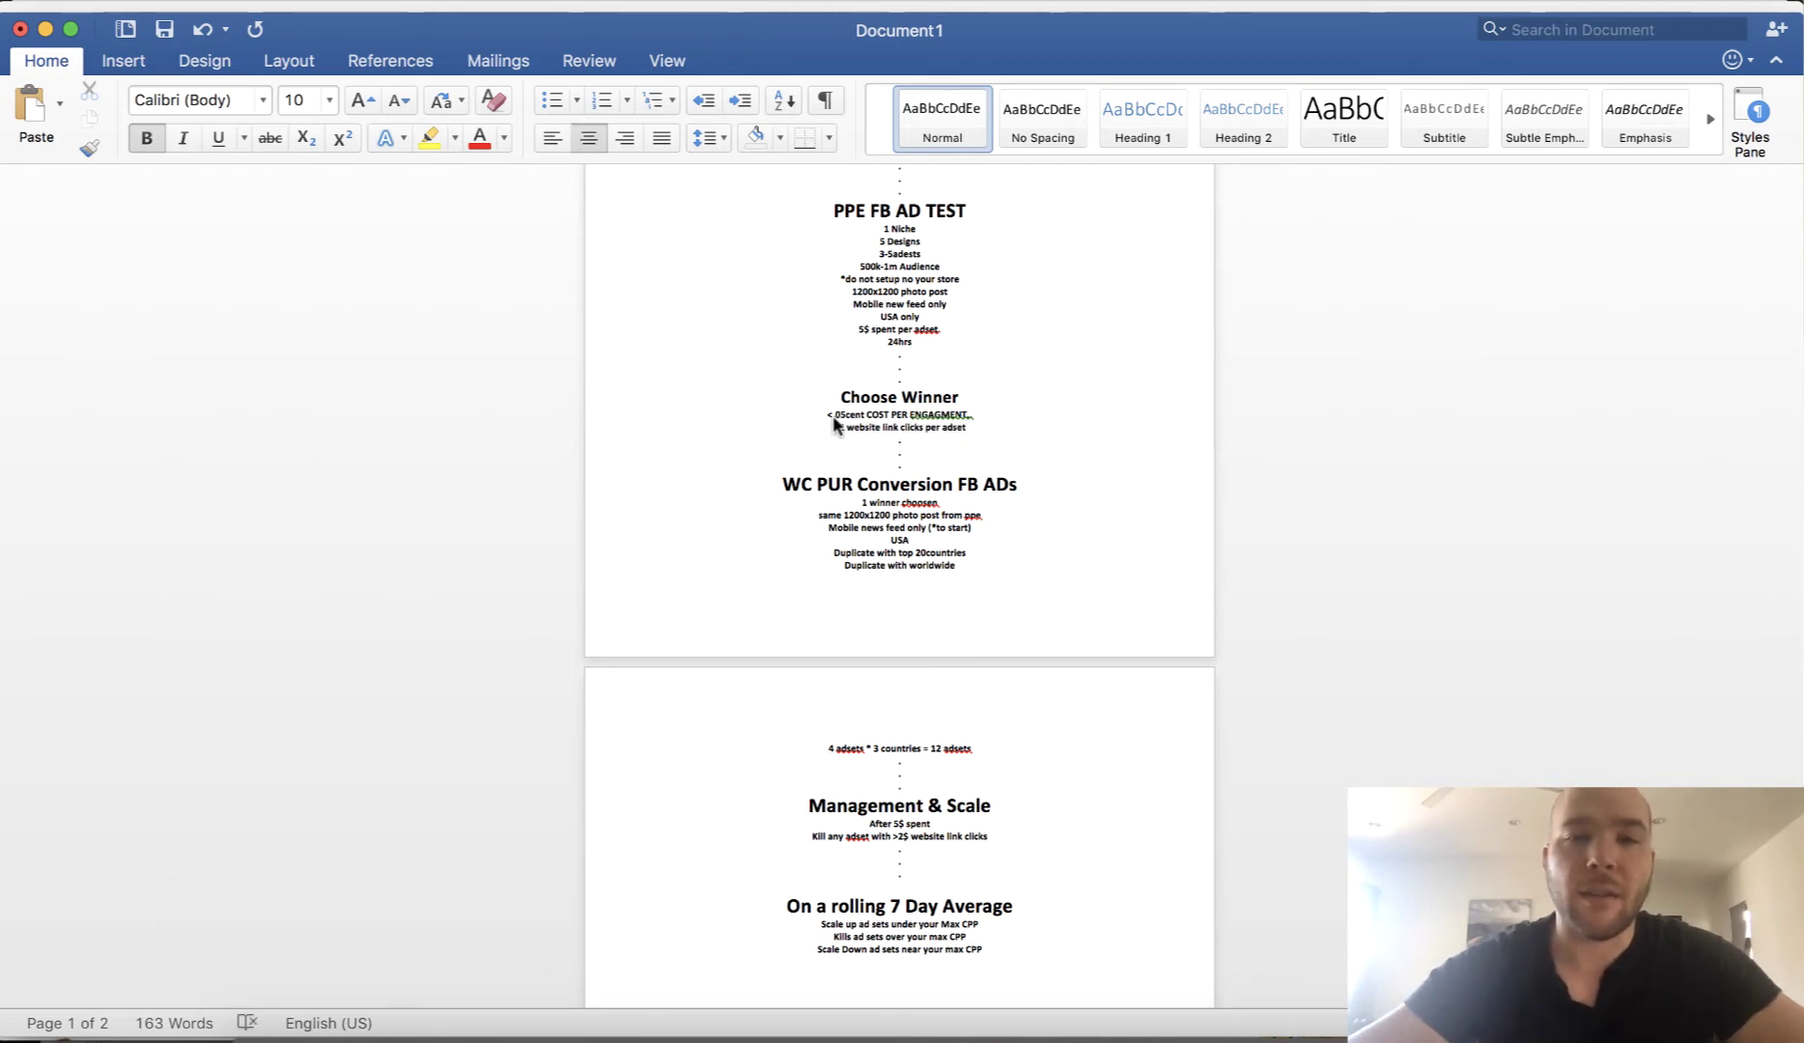
left_click_drag(831, 416, 982, 423)
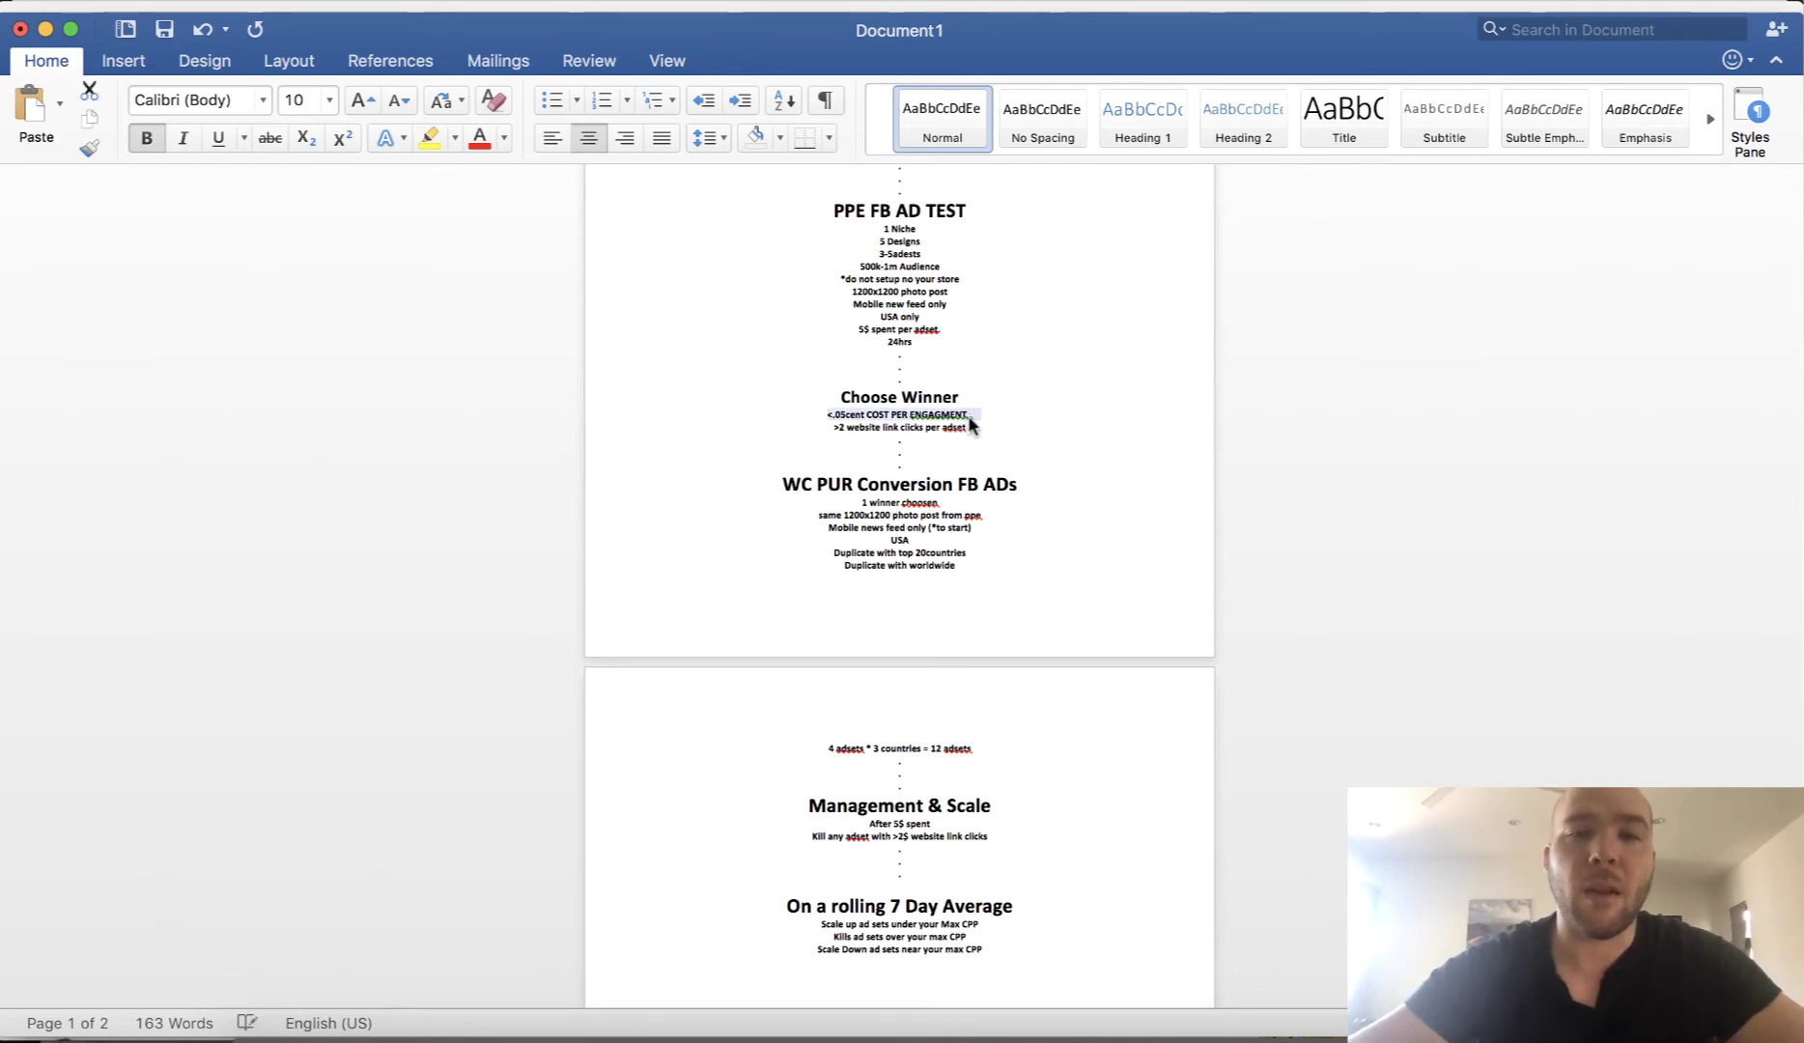
left_click(981, 419)
left_click_drag(830, 427, 973, 434)
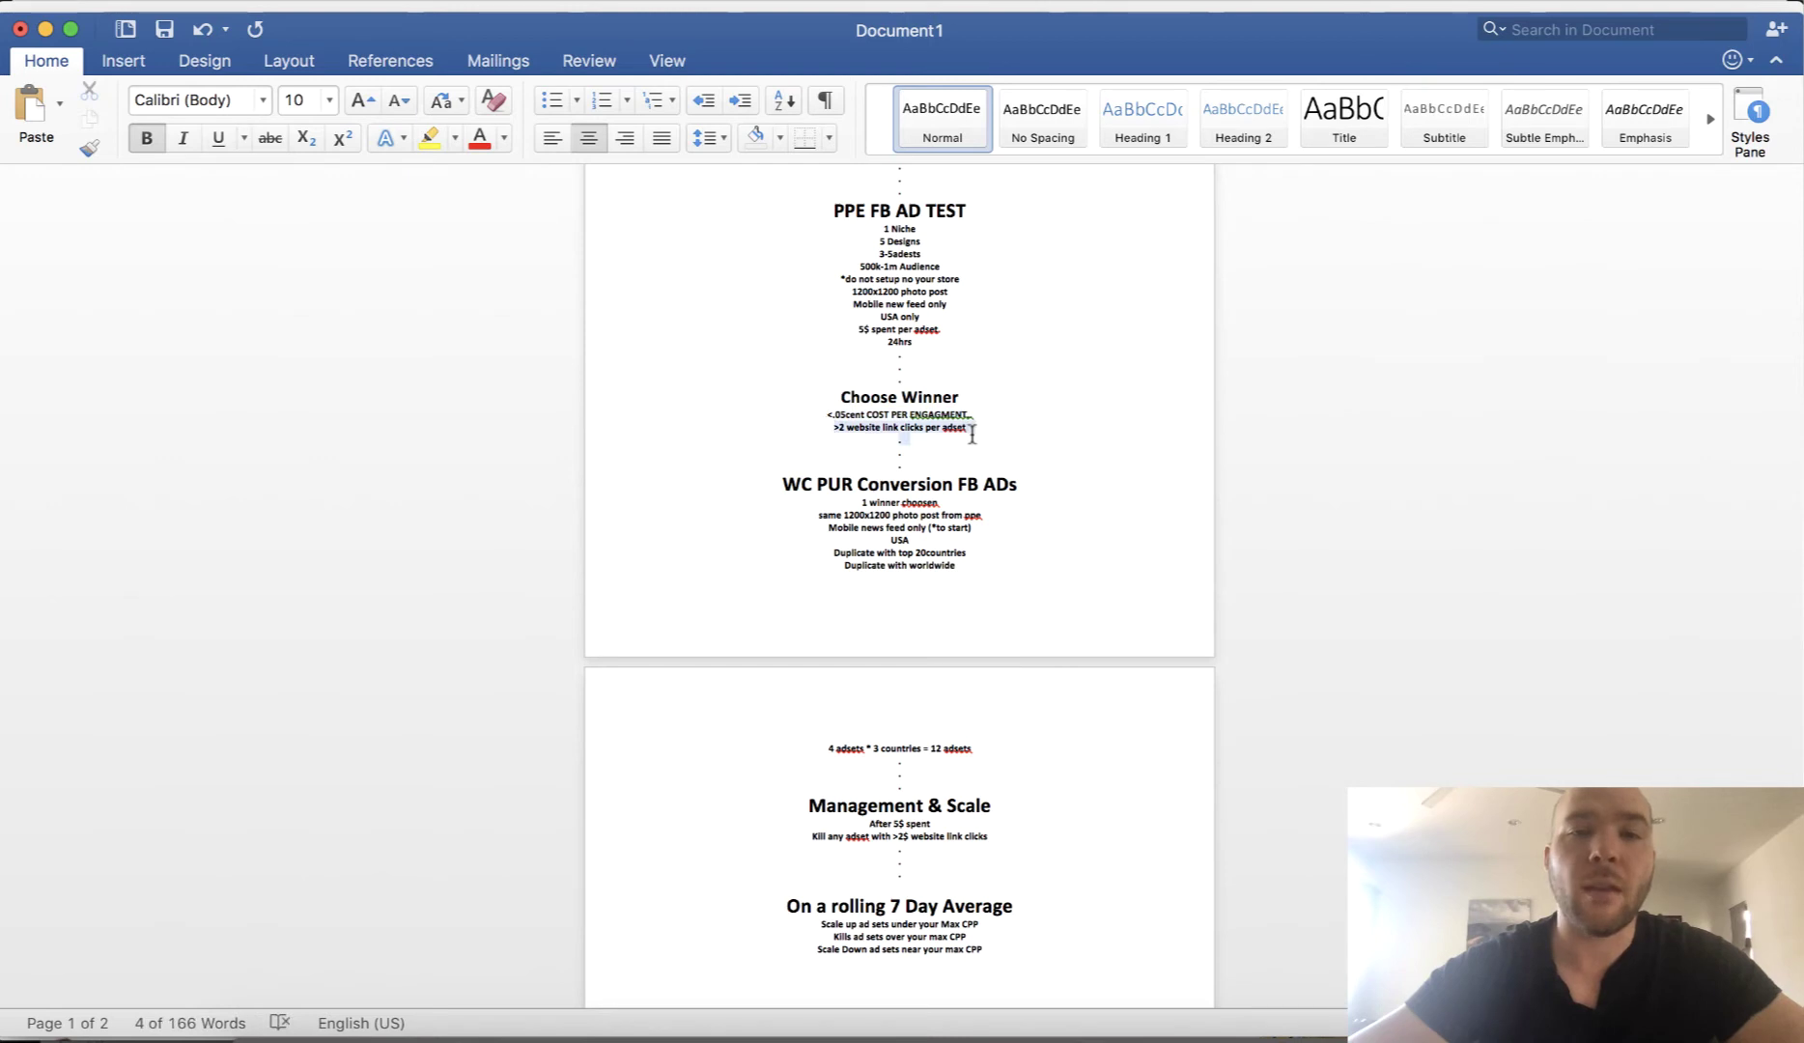
left_click(968, 429)
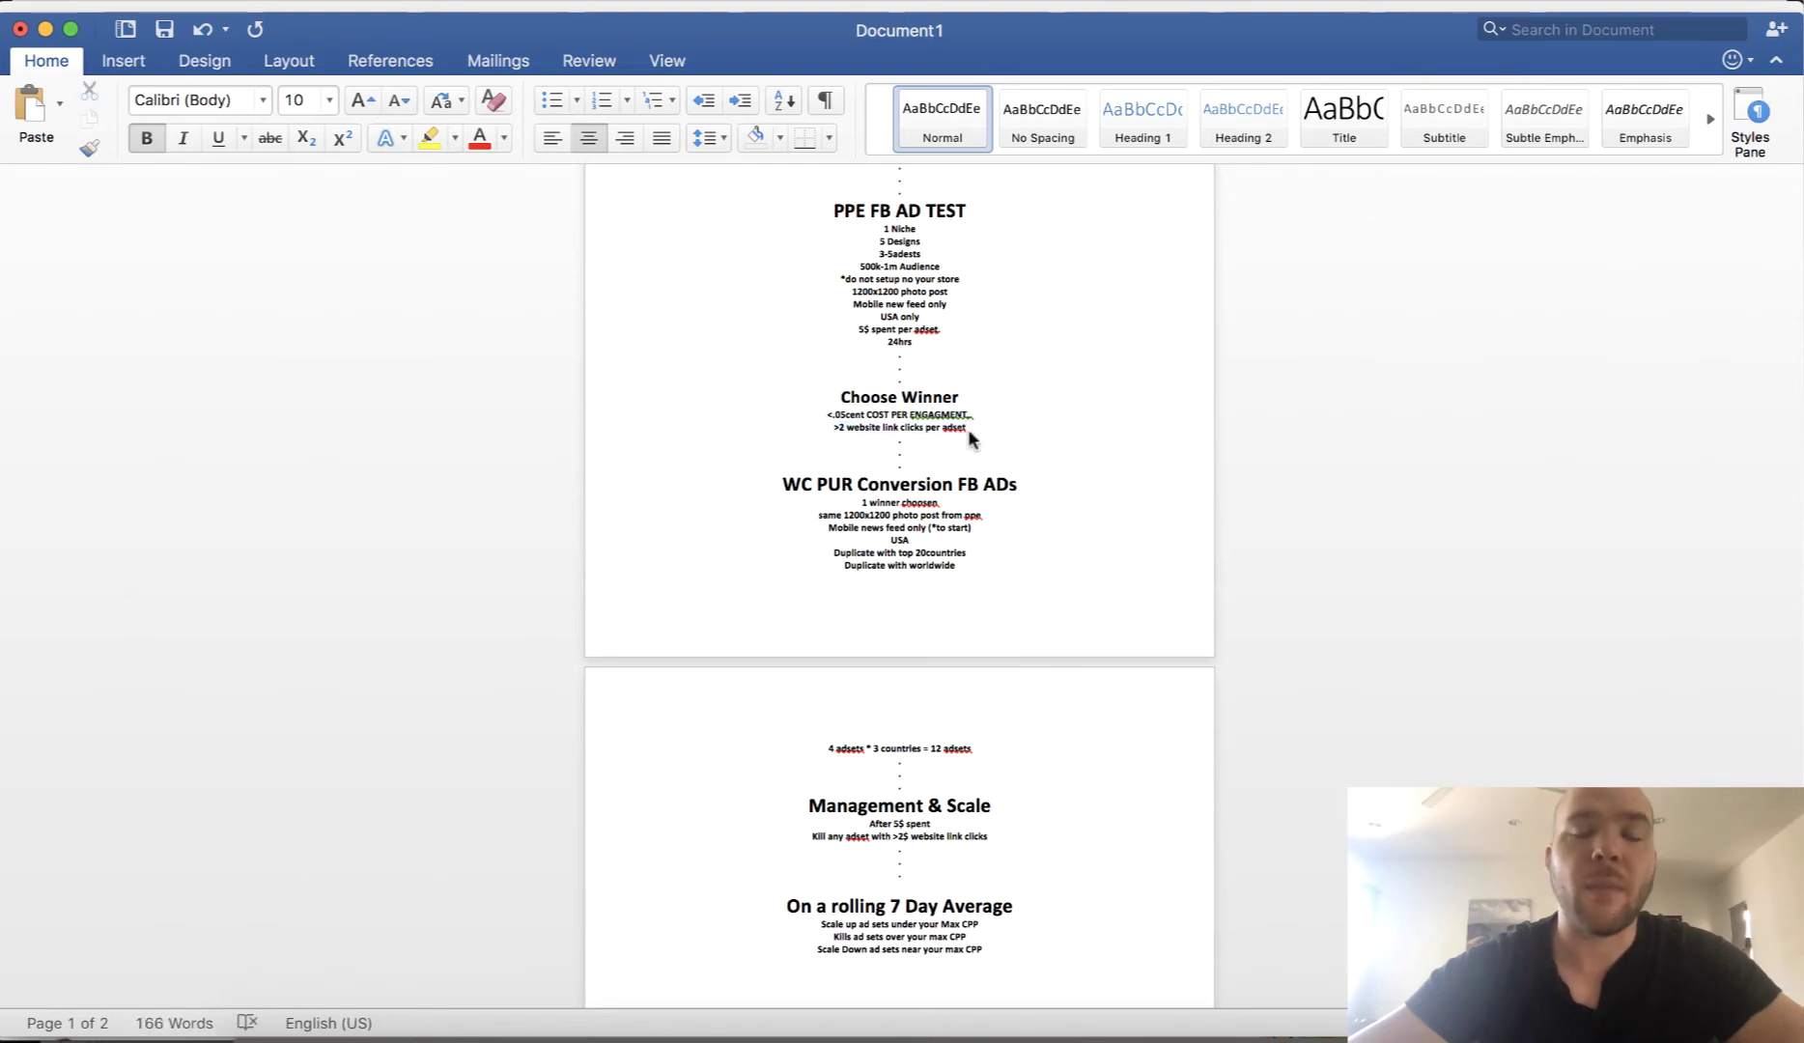
scroll(927, 348, "up", 1)
left_click_drag(879, 276, 930, 280)
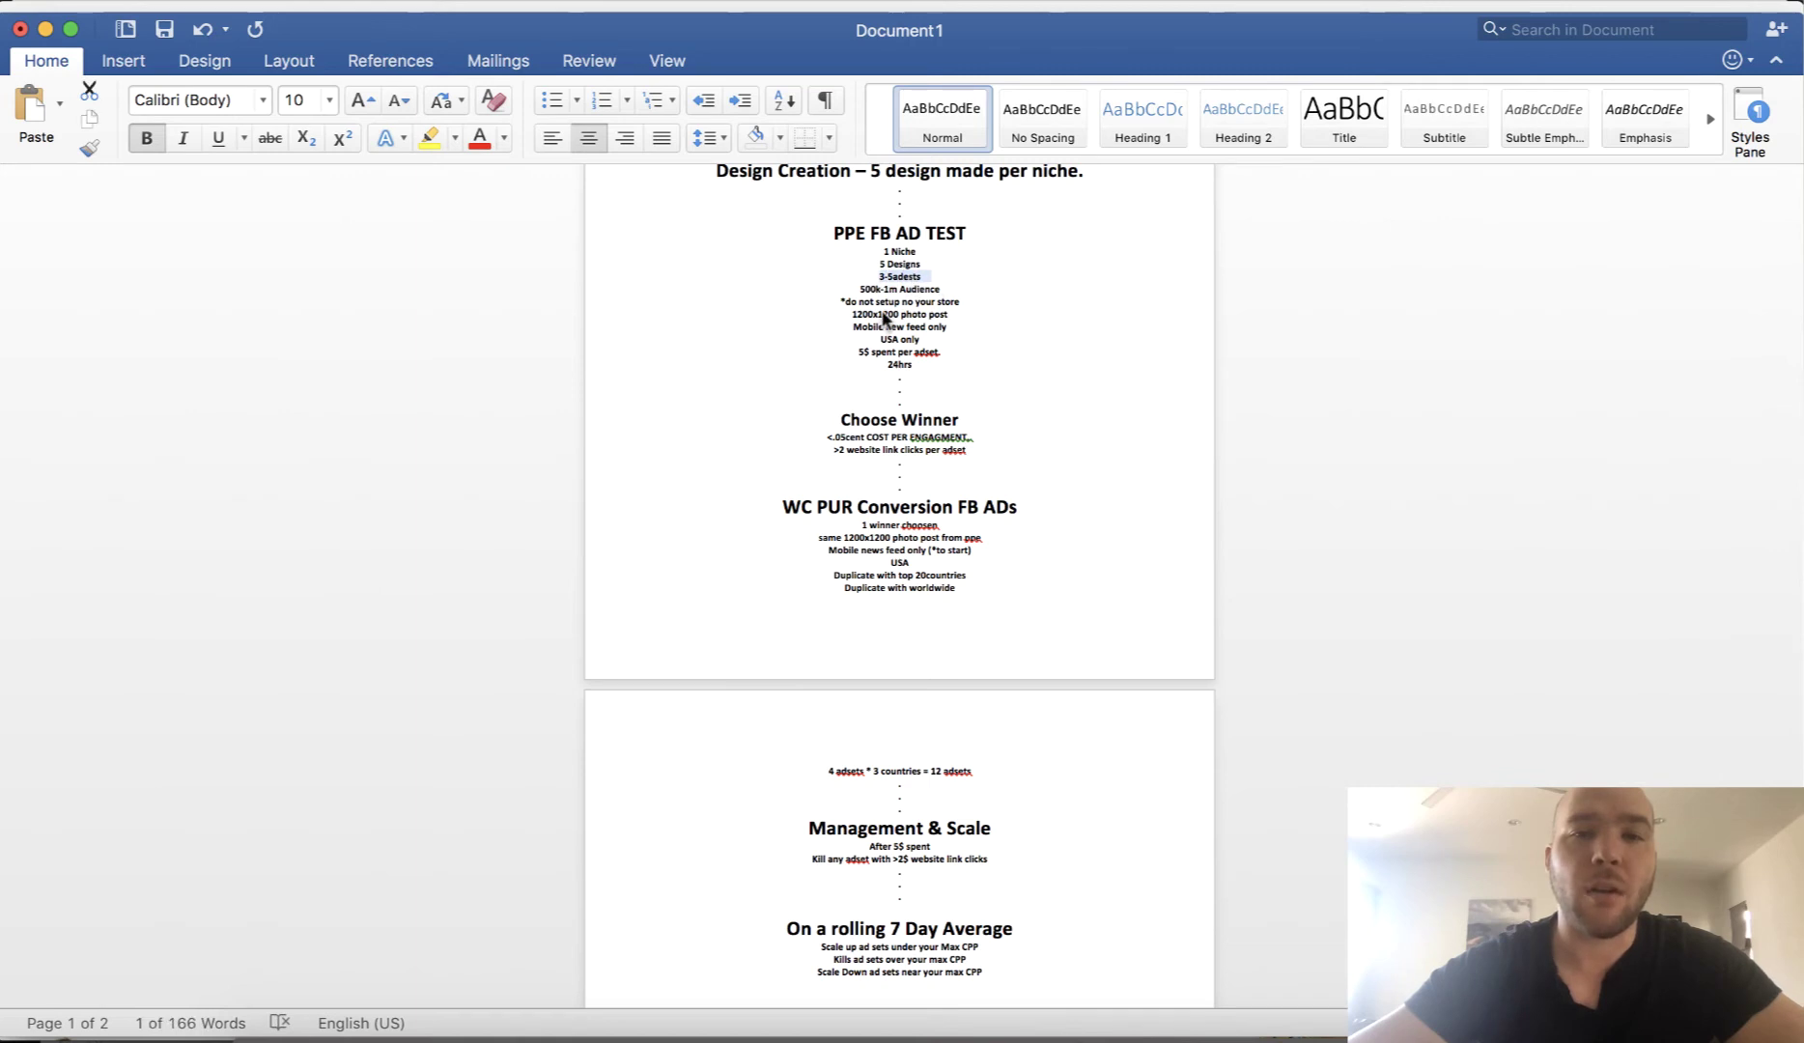
scroll(894, 186, "up", 1)
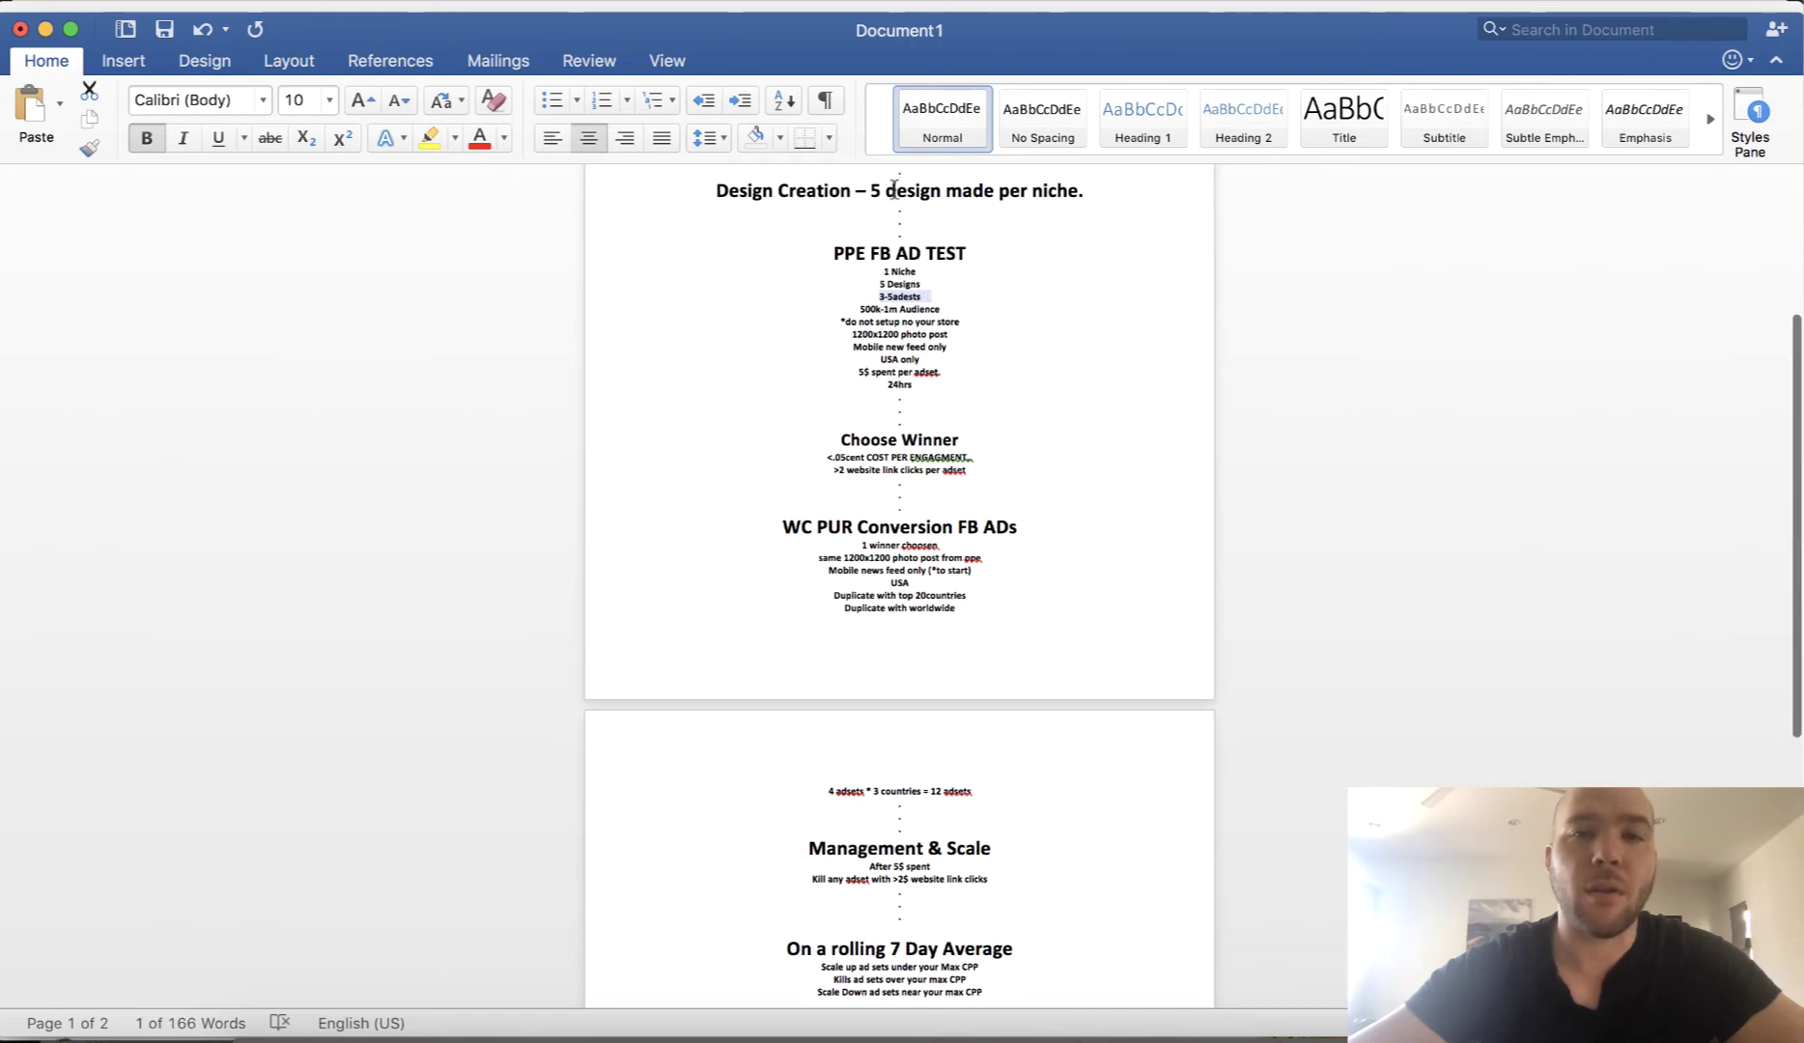
left_click_drag(870, 190, 885, 196)
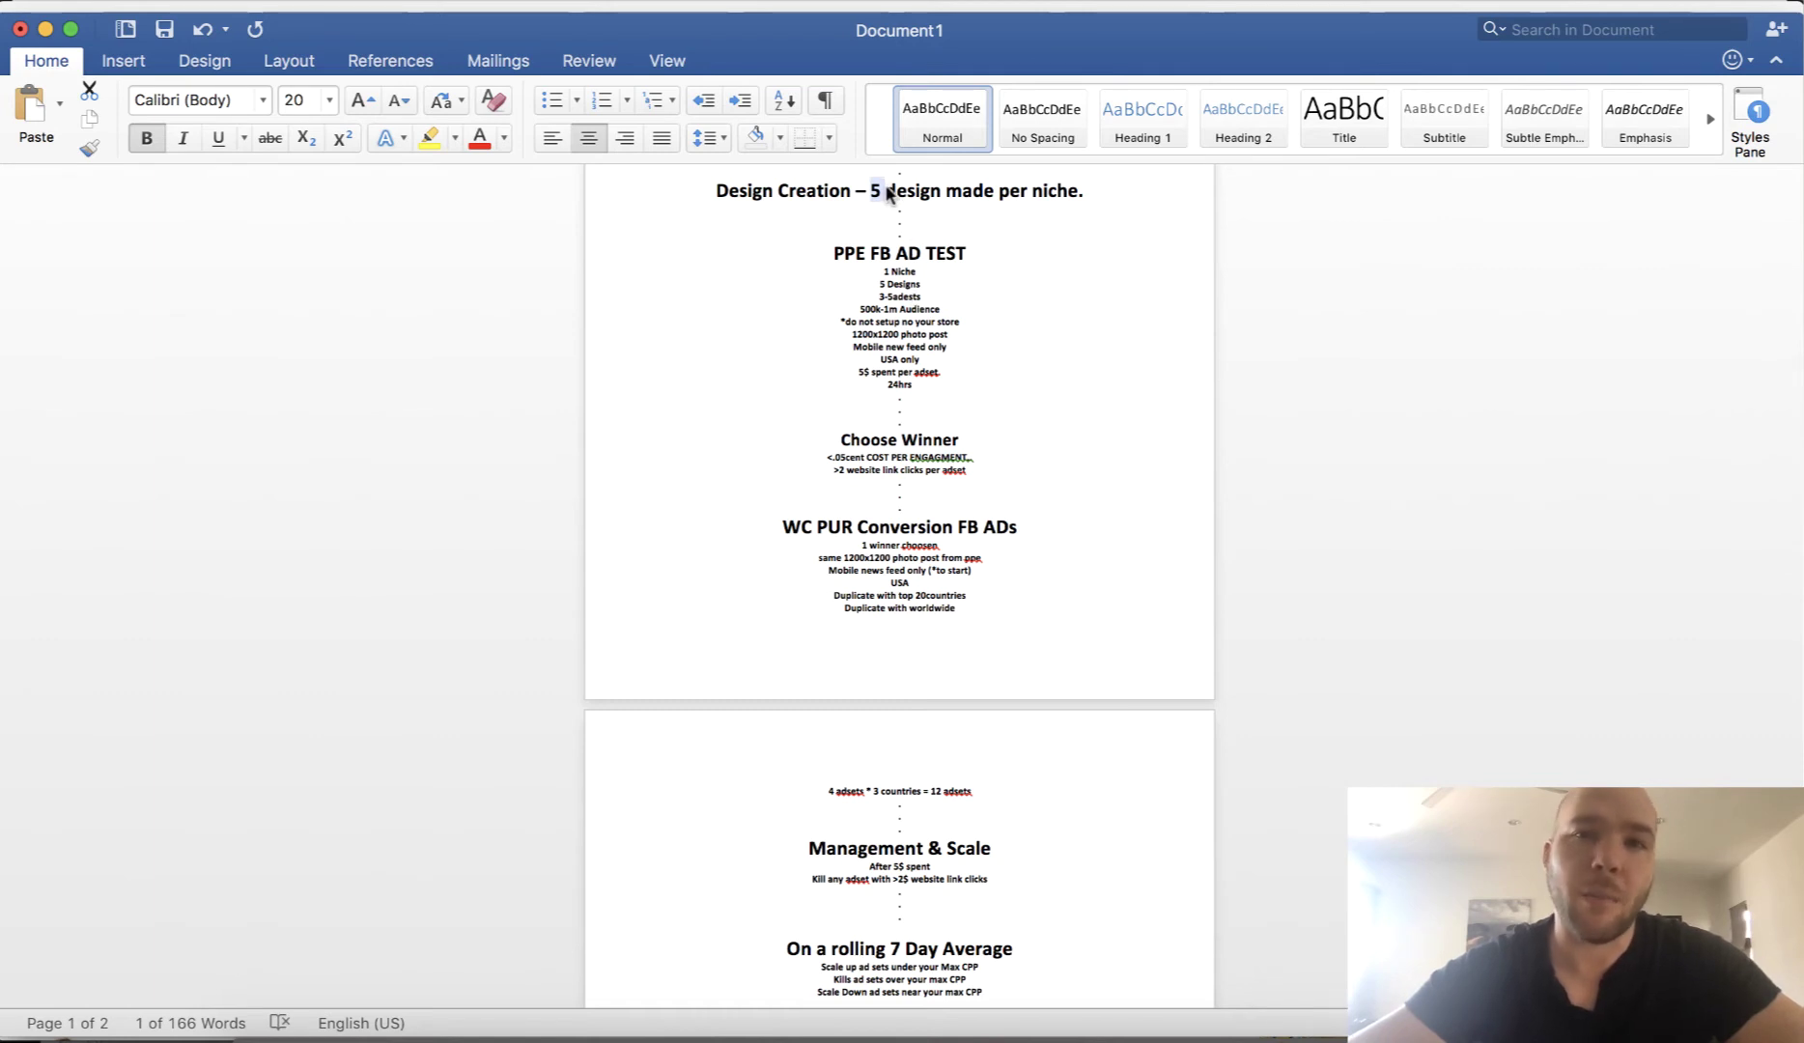
scroll(879, 439, "down", 2)
left_click(878, 434)
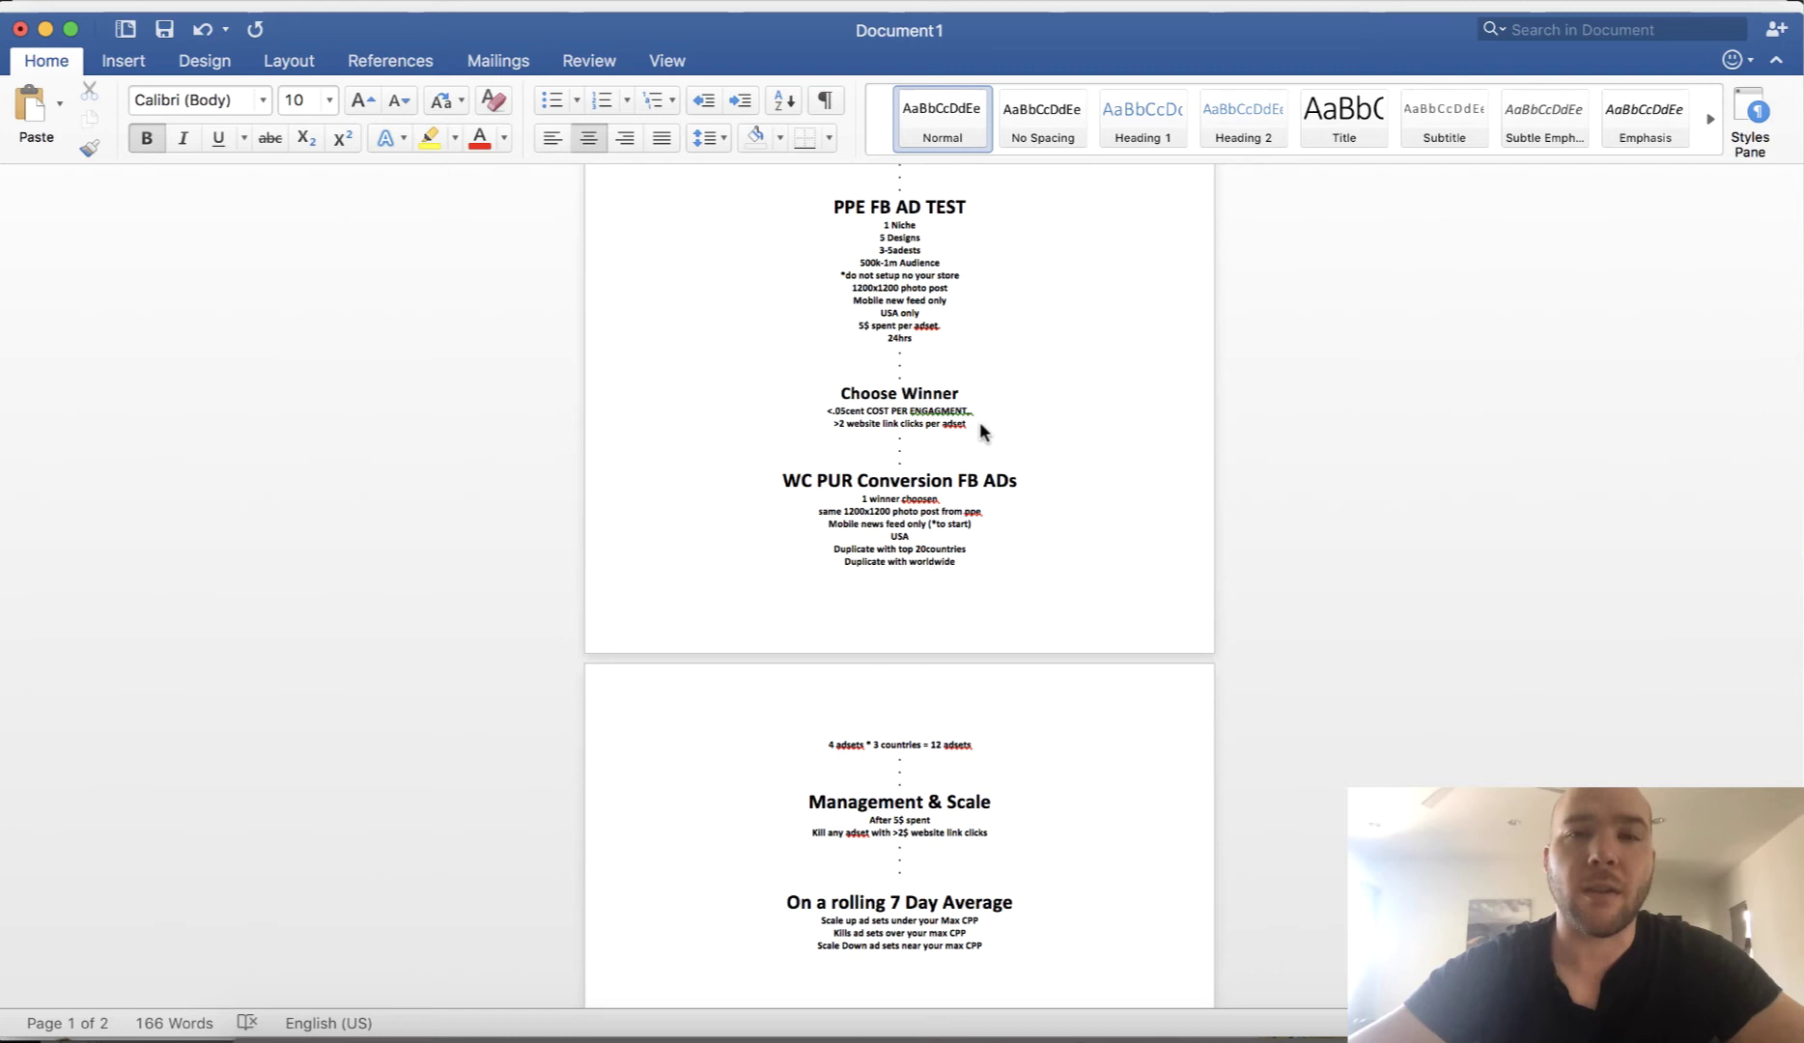
scroll(971, 427, "down", 3)
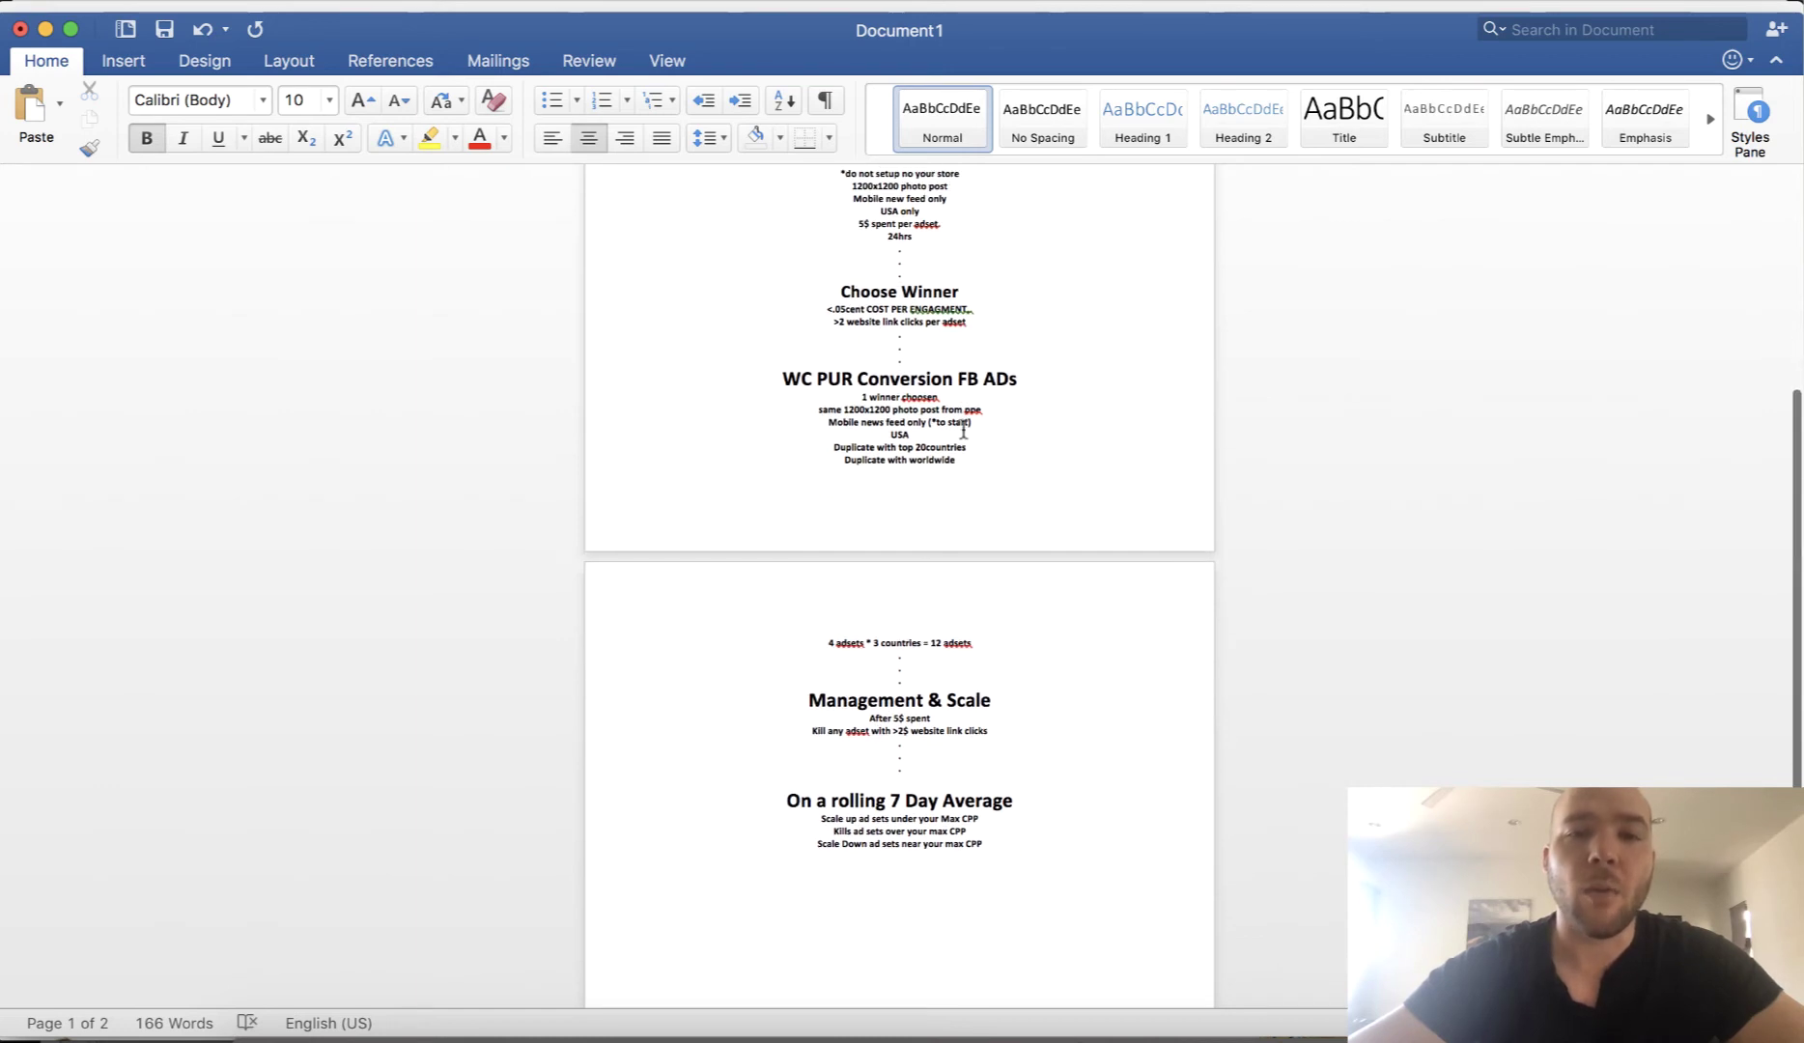
left_click_drag(834, 291, 967, 295)
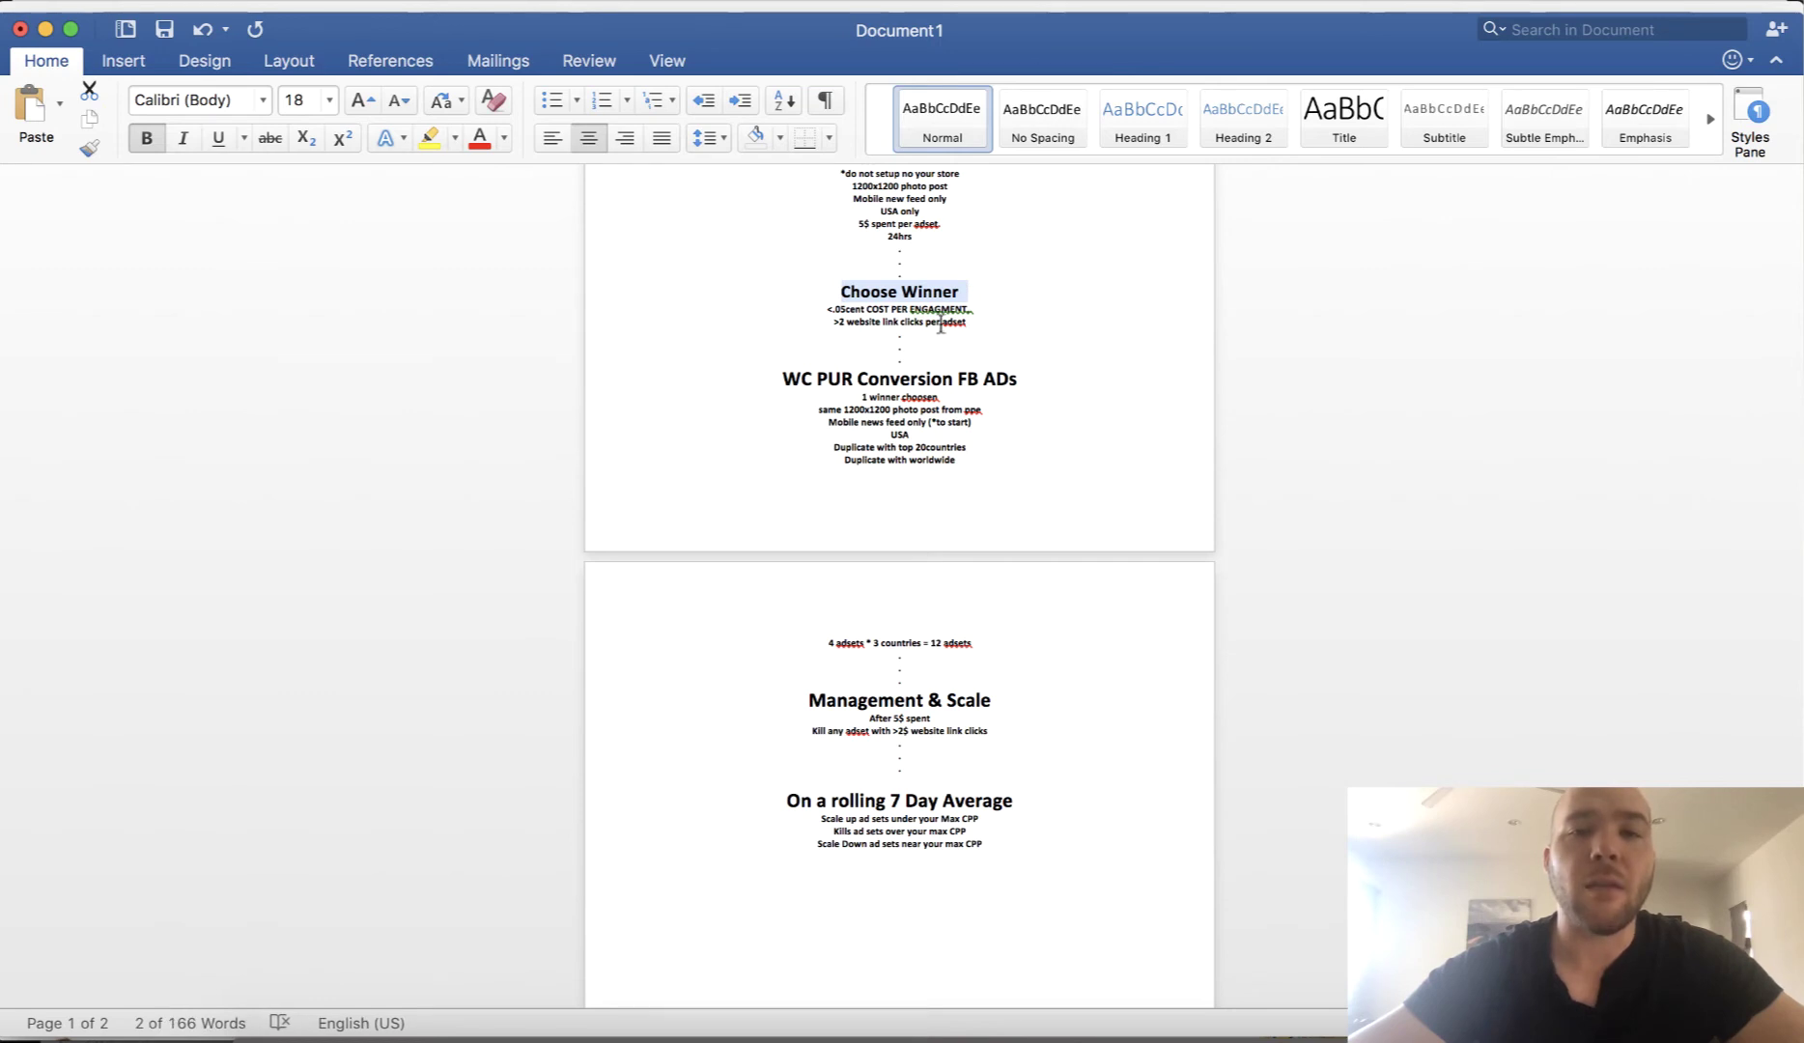
left_click_drag(783, 378, 1014, 399)
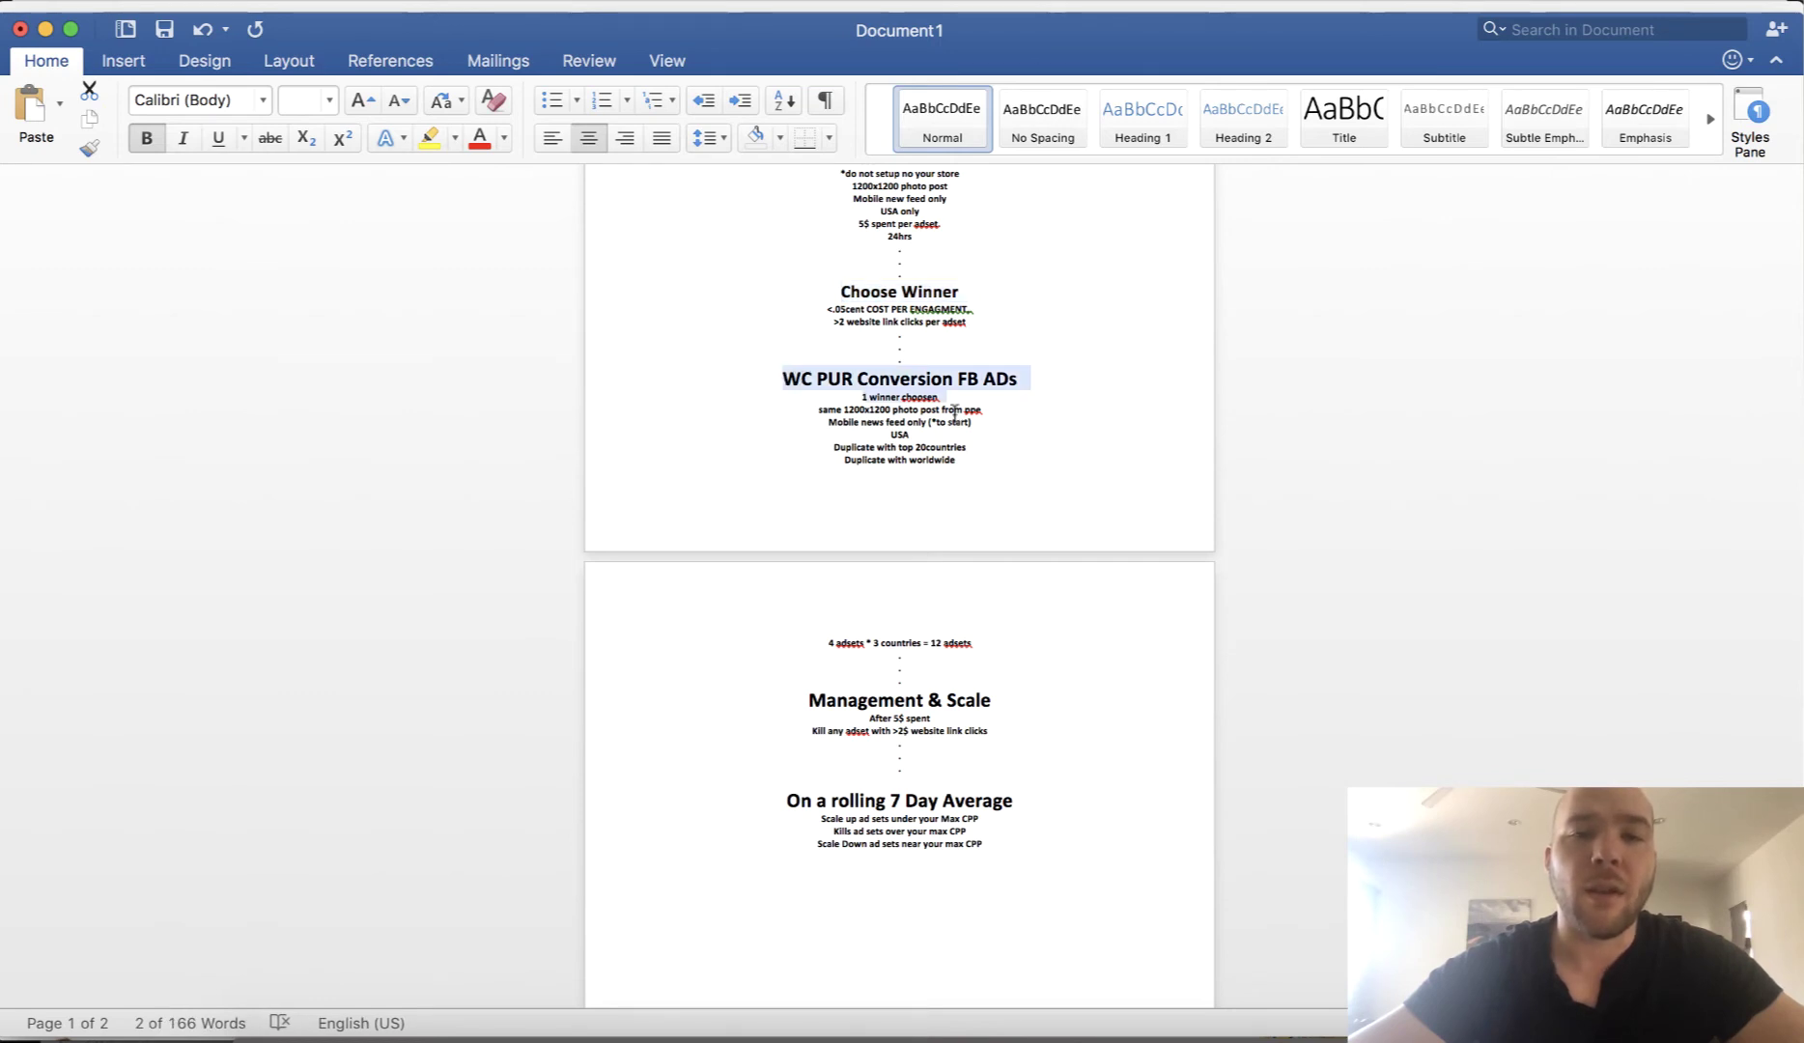
left_click(935, 423)
double_click(832, 380)
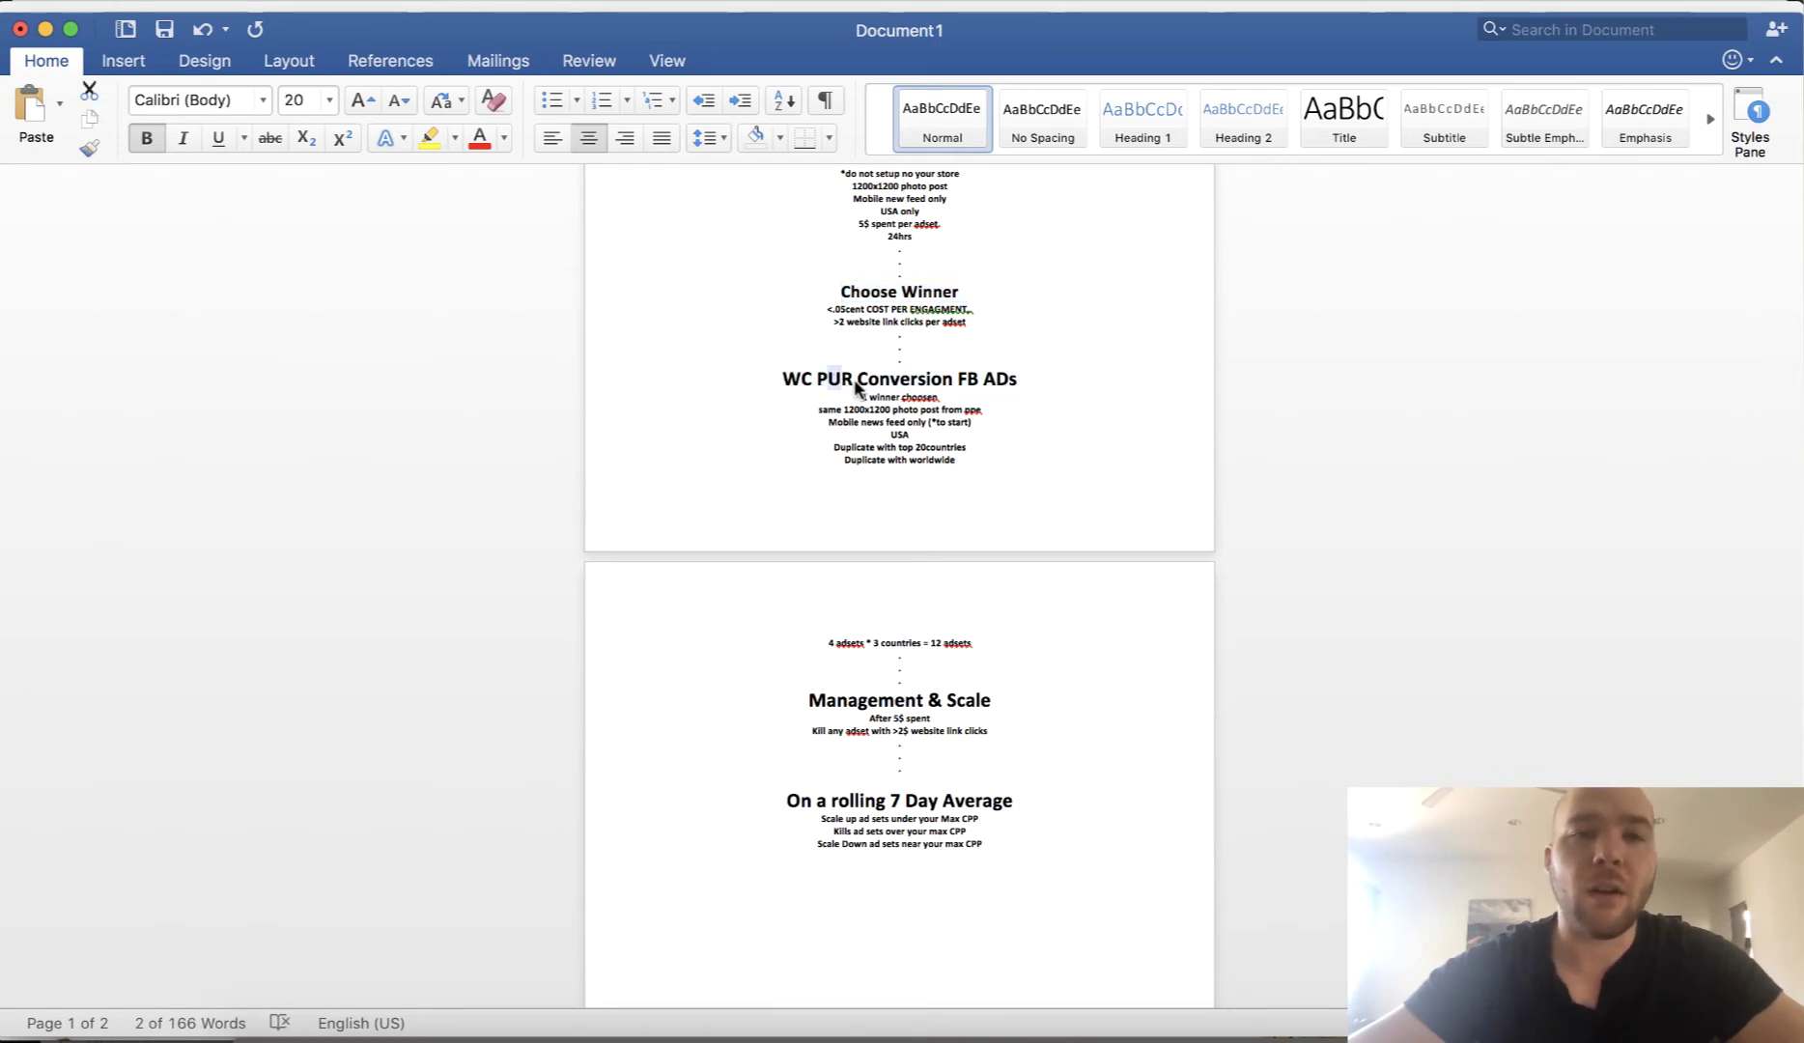
left_click(854, 381)
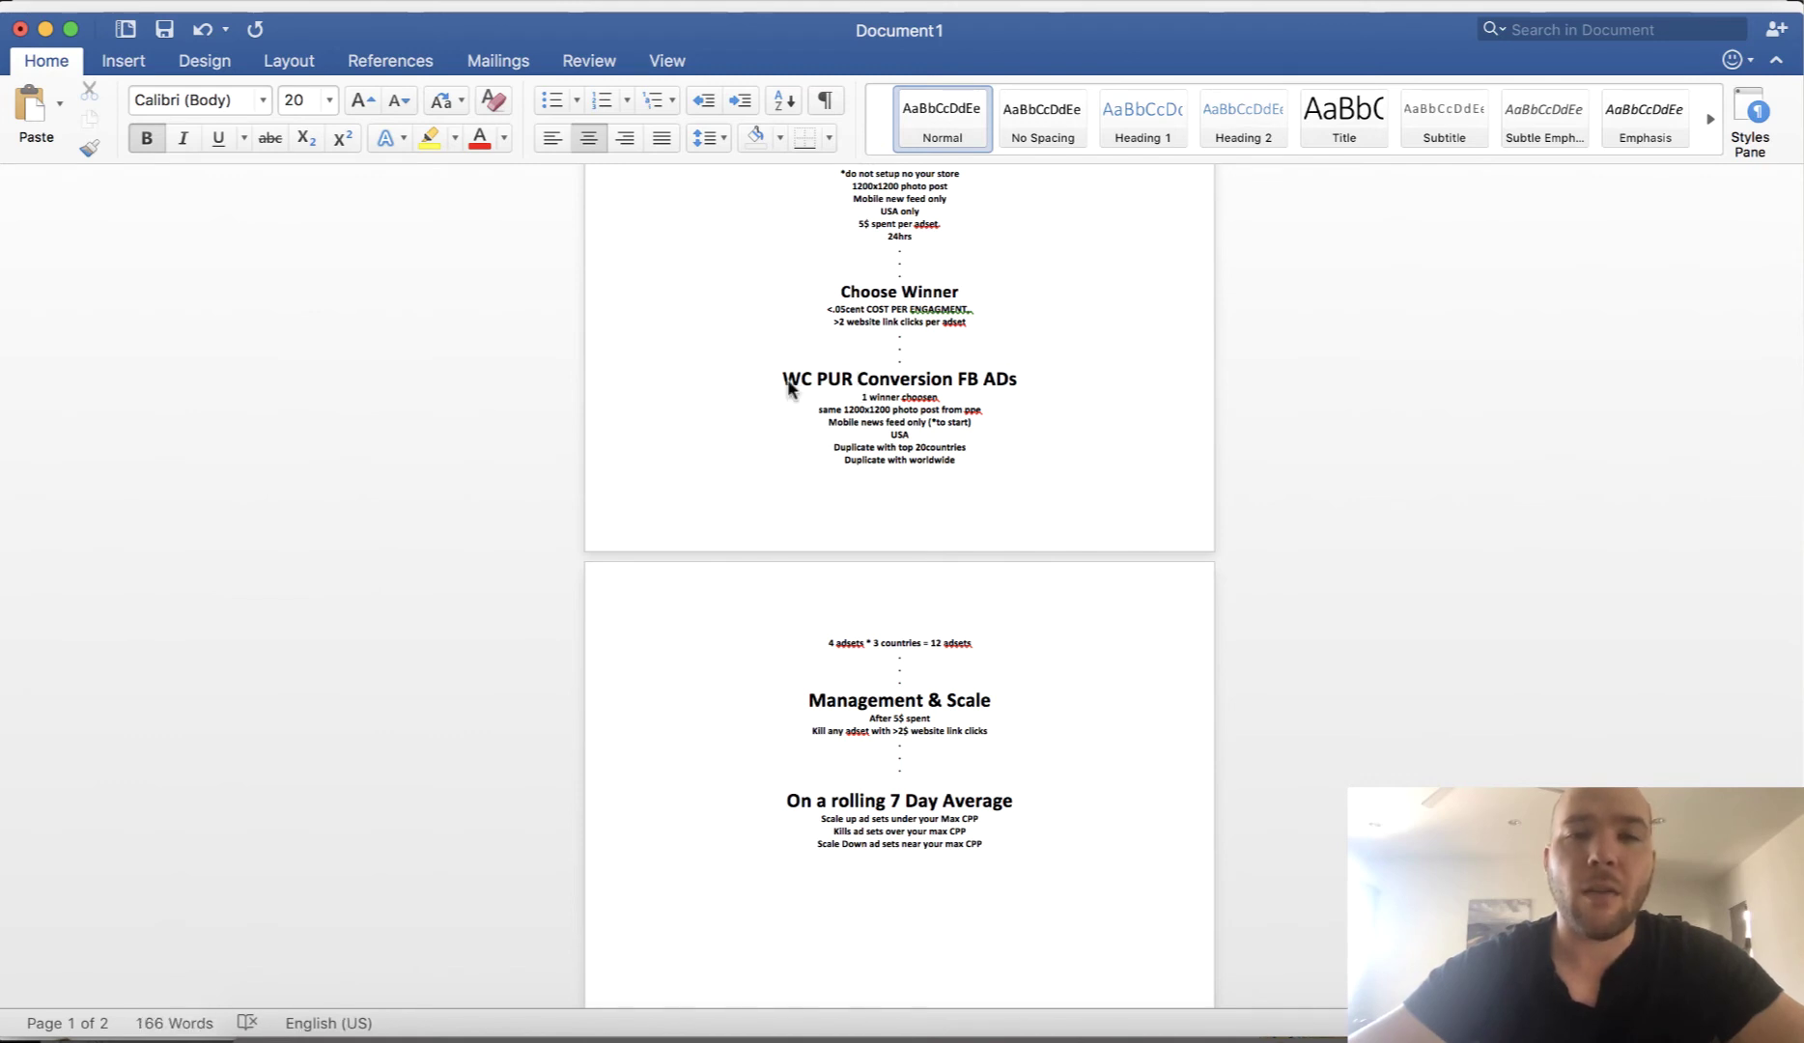
left_click_drag(784, 381, 814, 383)
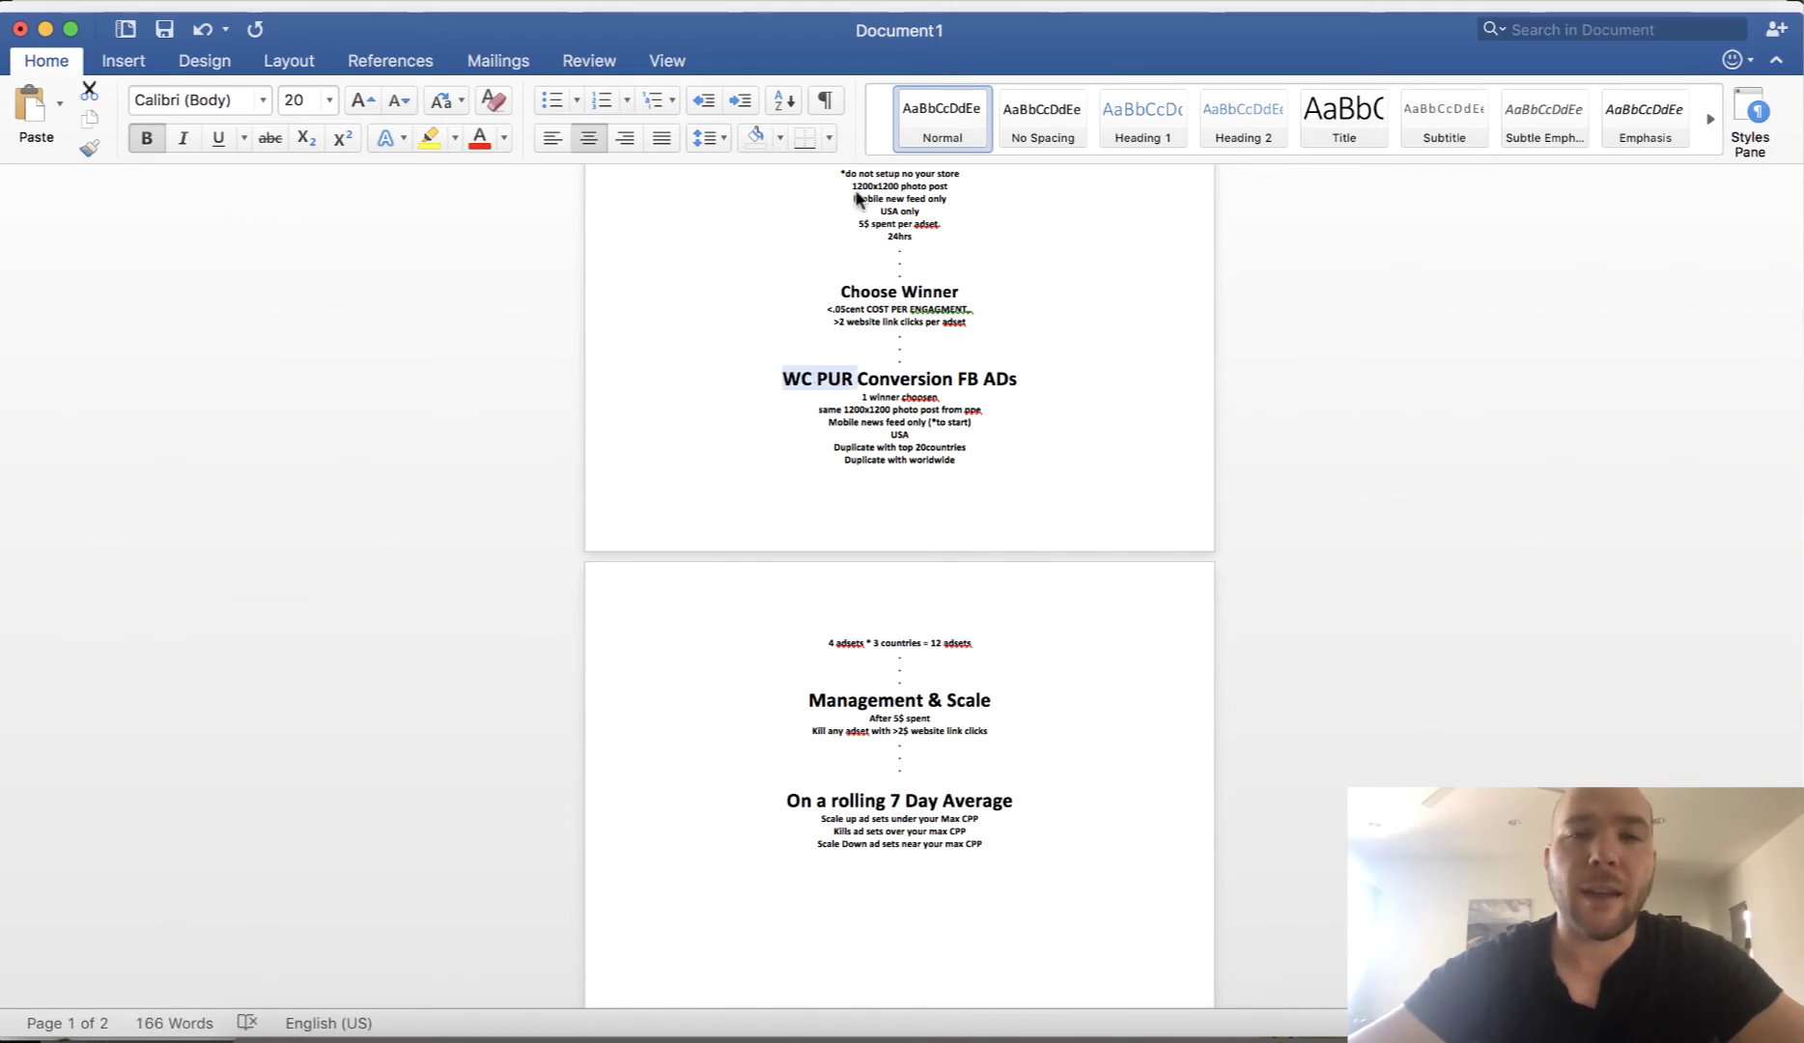
left_click_drag(852, 186, 948, 196)
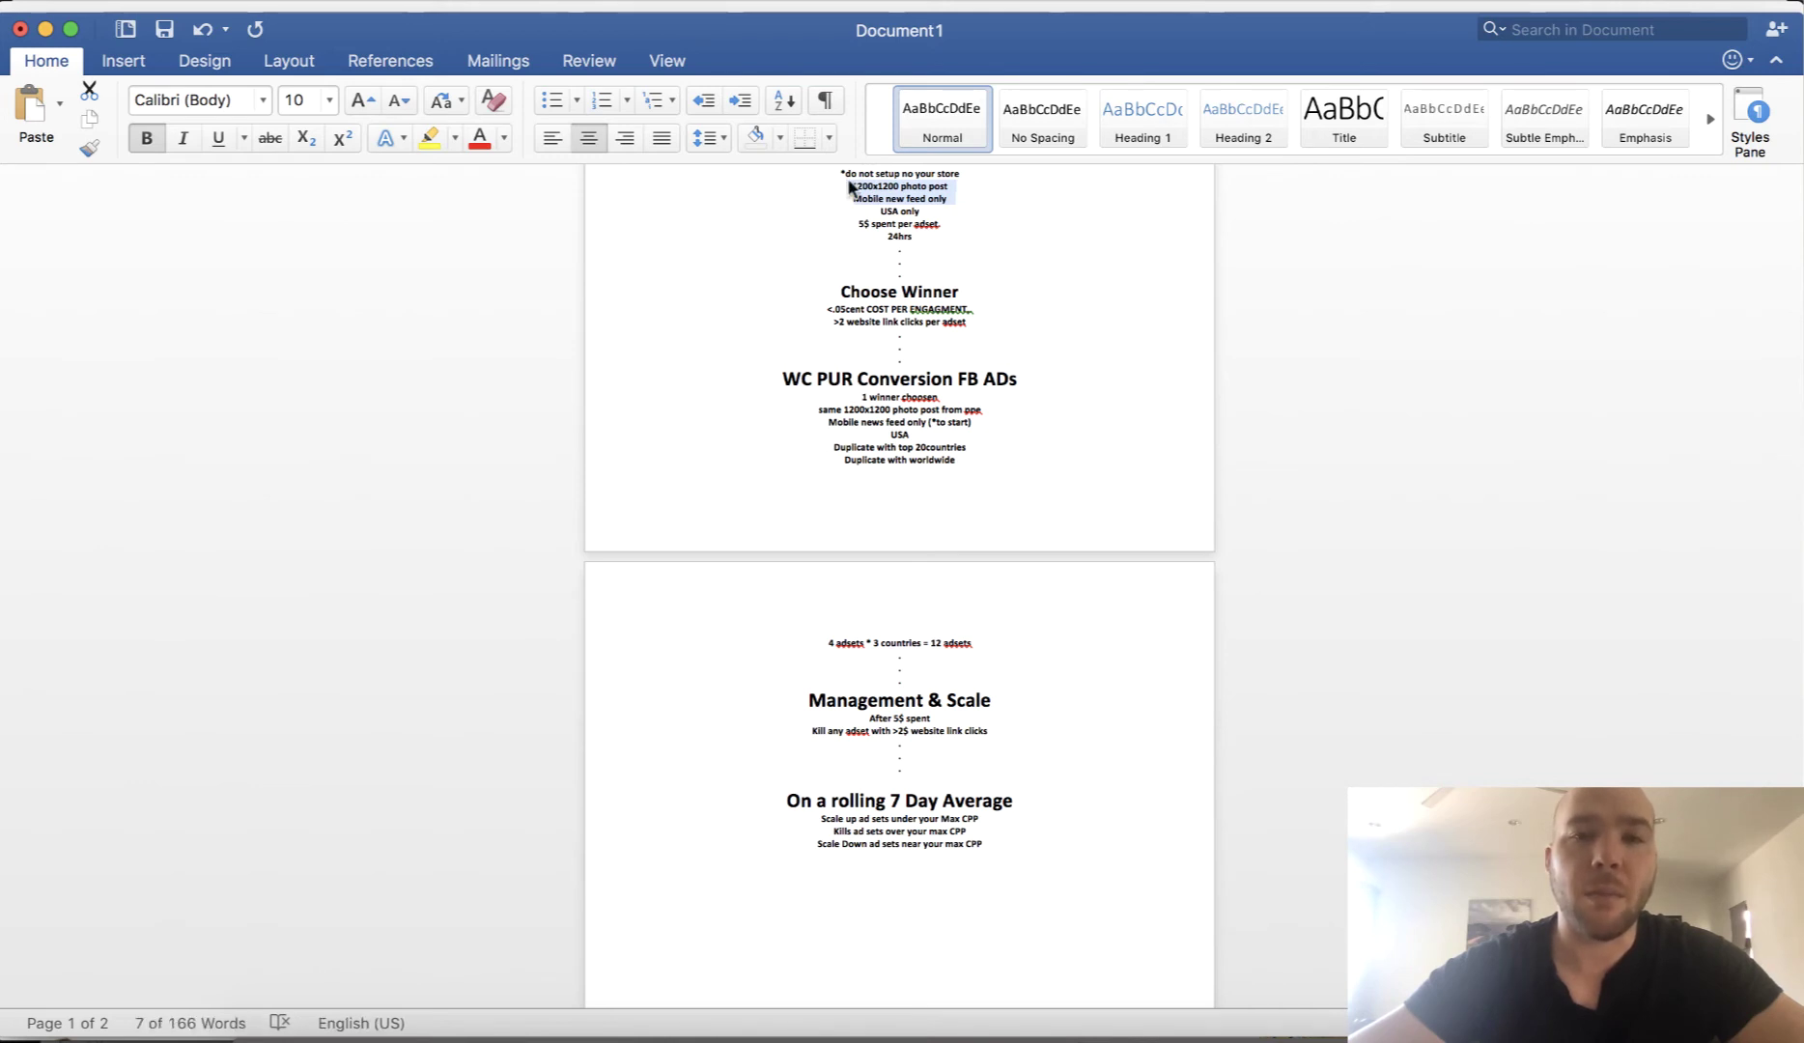
scroll(897, 280, "down", 1)
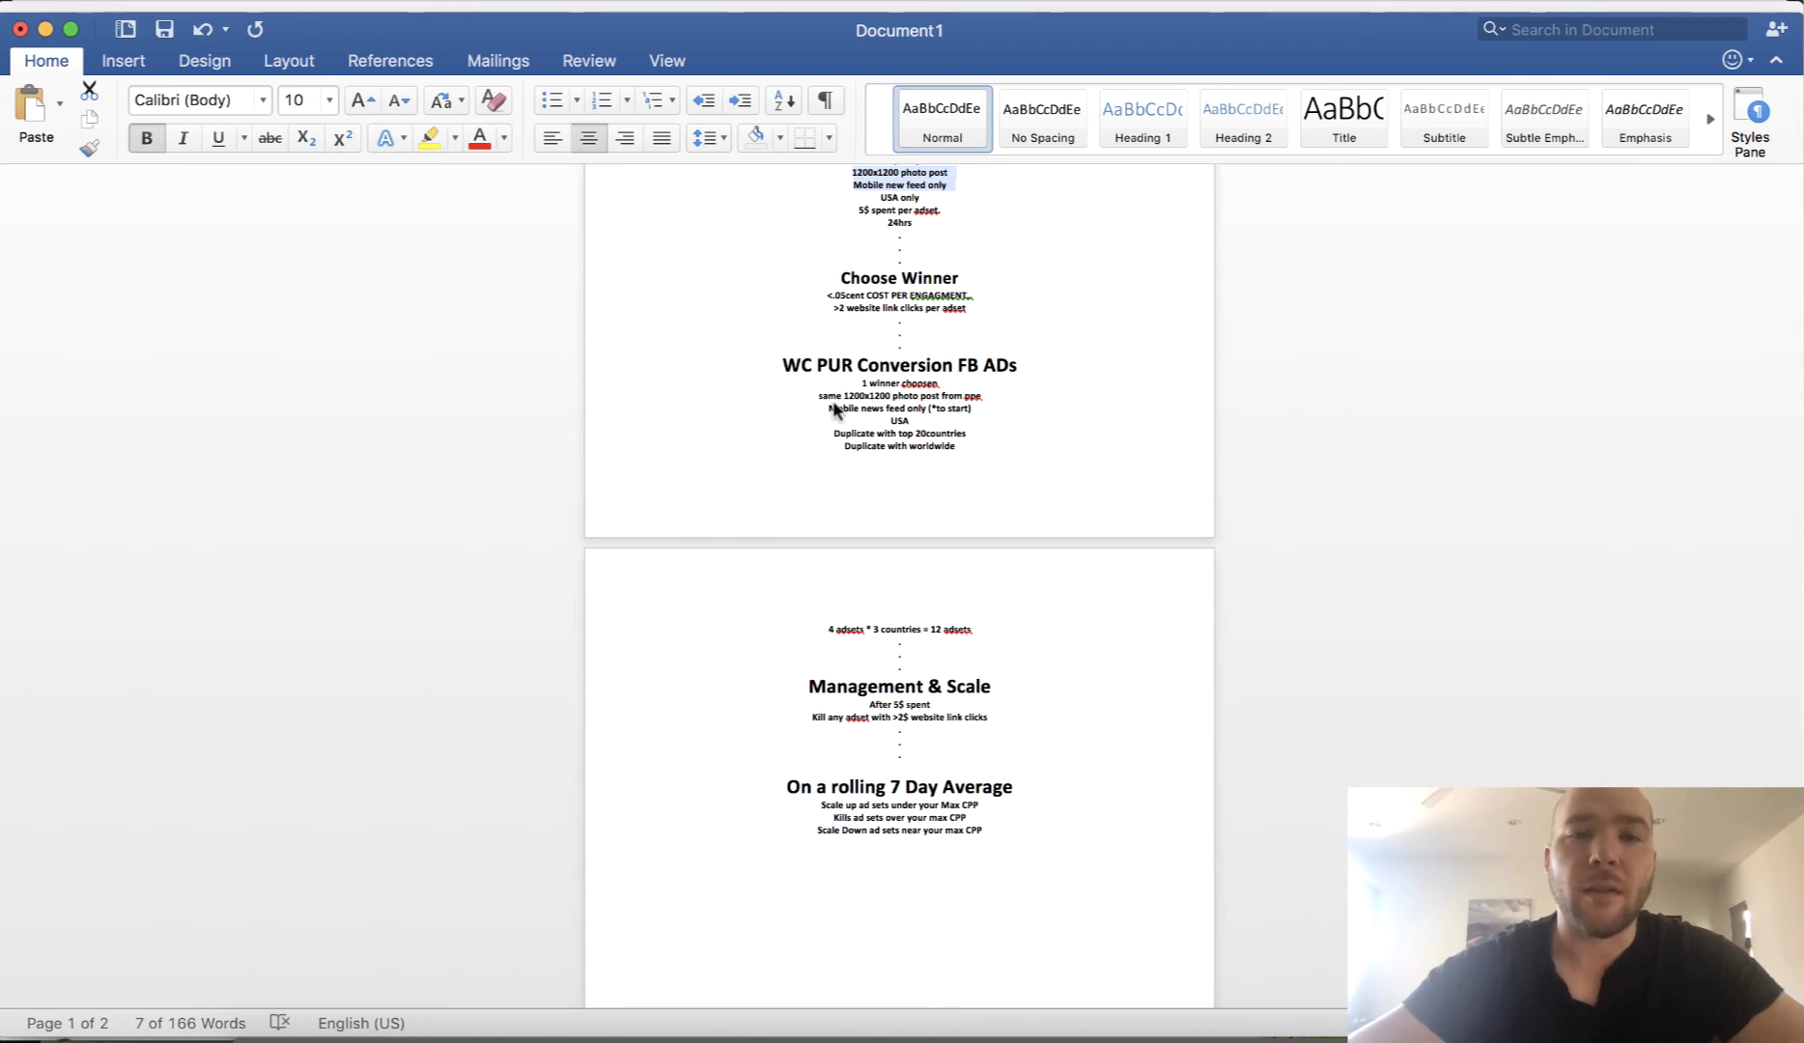
left_click_drag(833, 410, 932, 421)
left_click(979, 418)
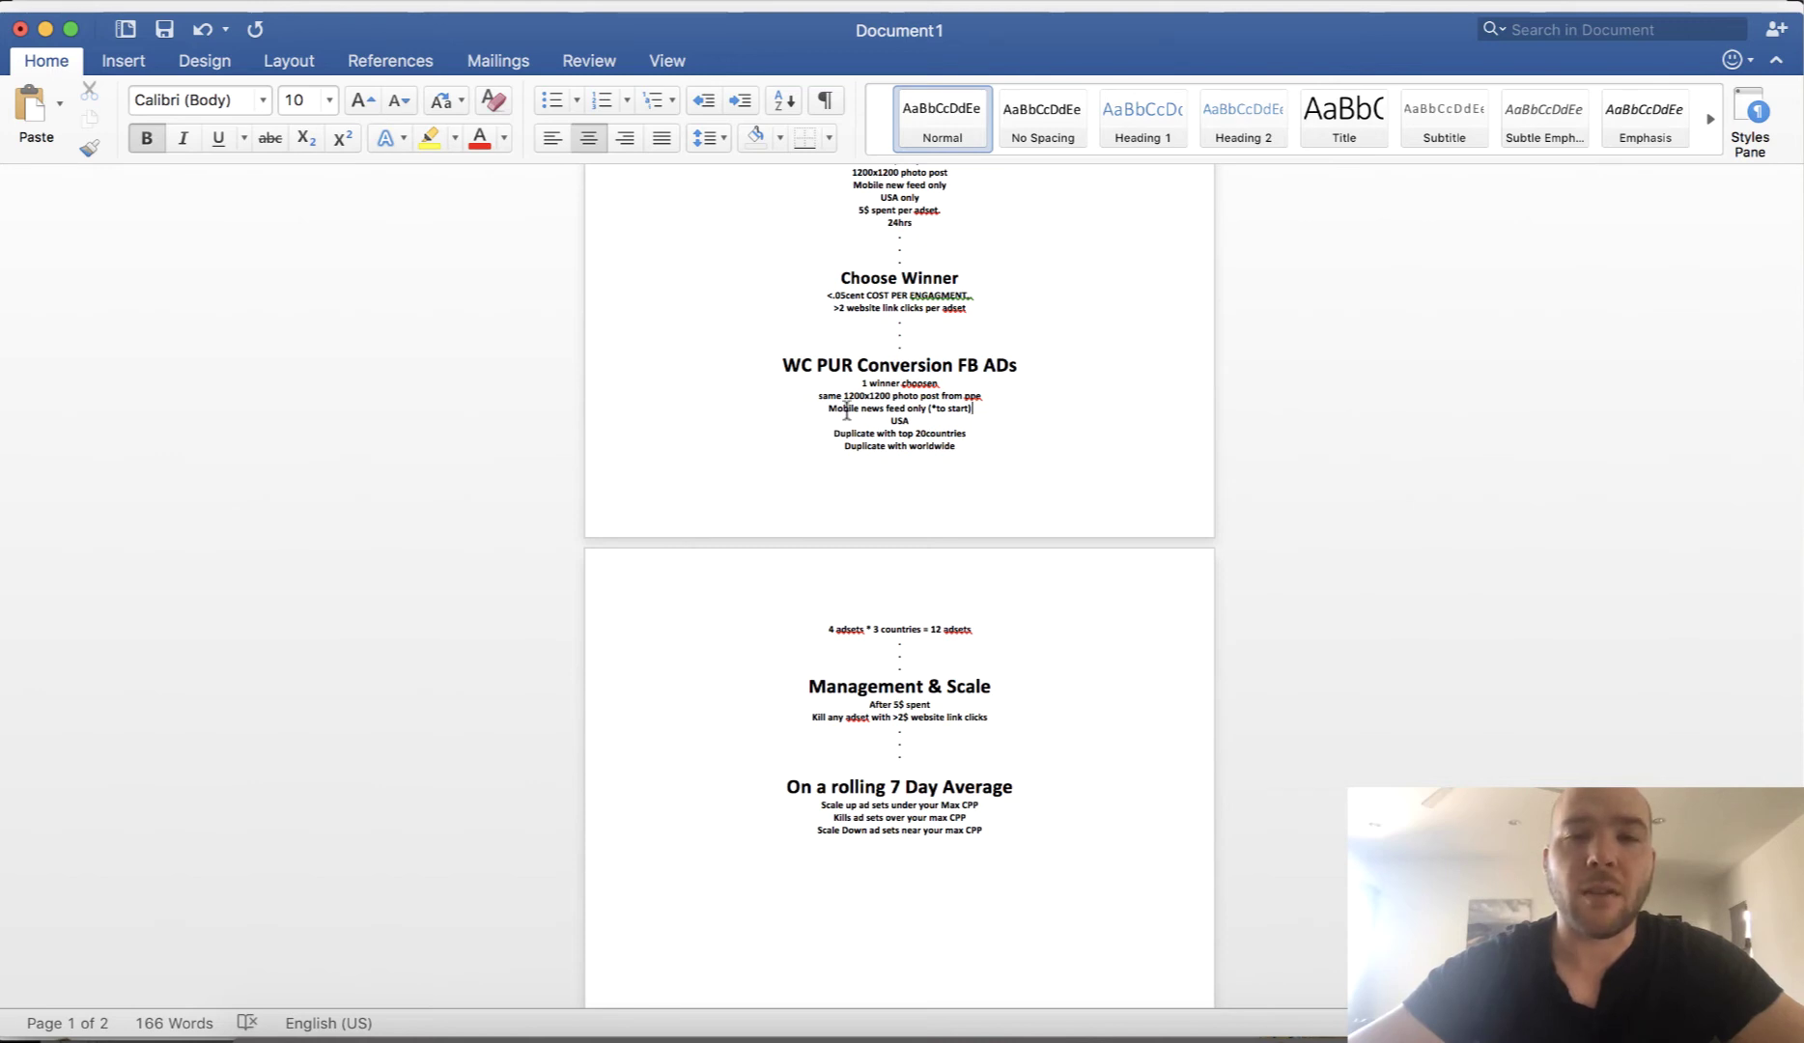
left_click_drag(827, 411, 929, 415)
left_click(970, 413)
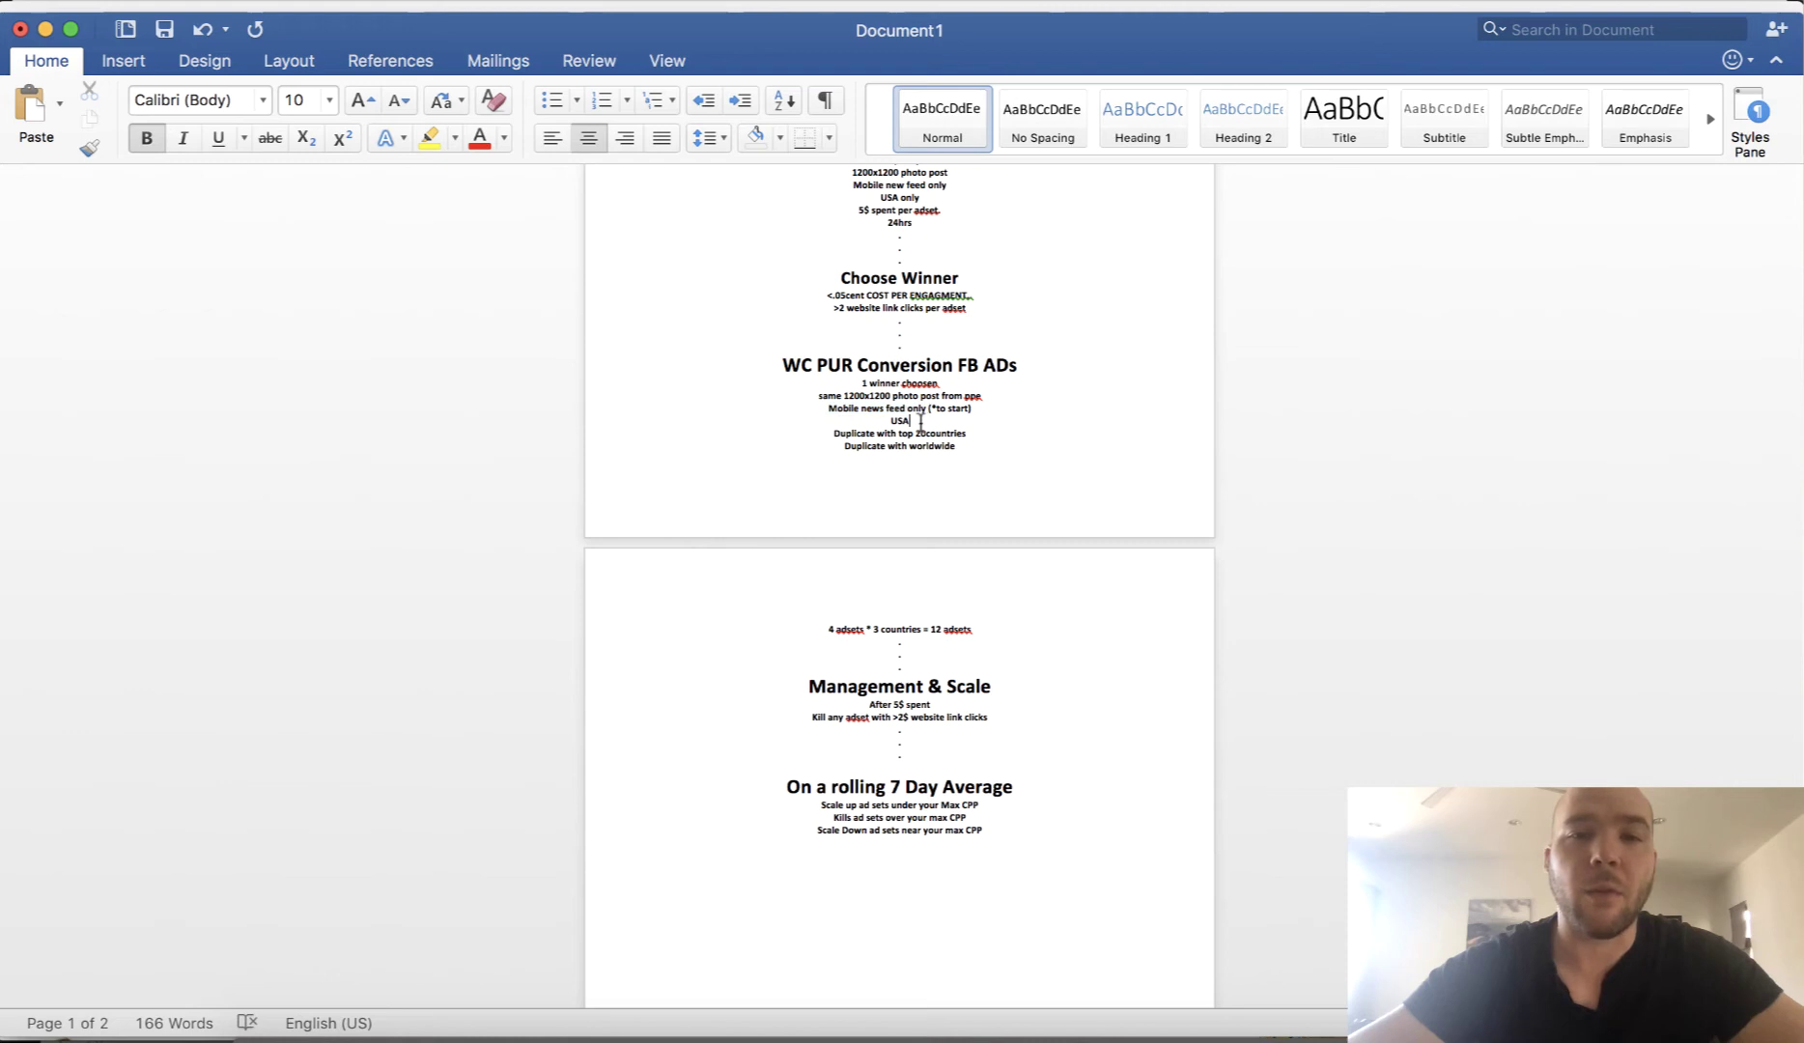
key("Down")
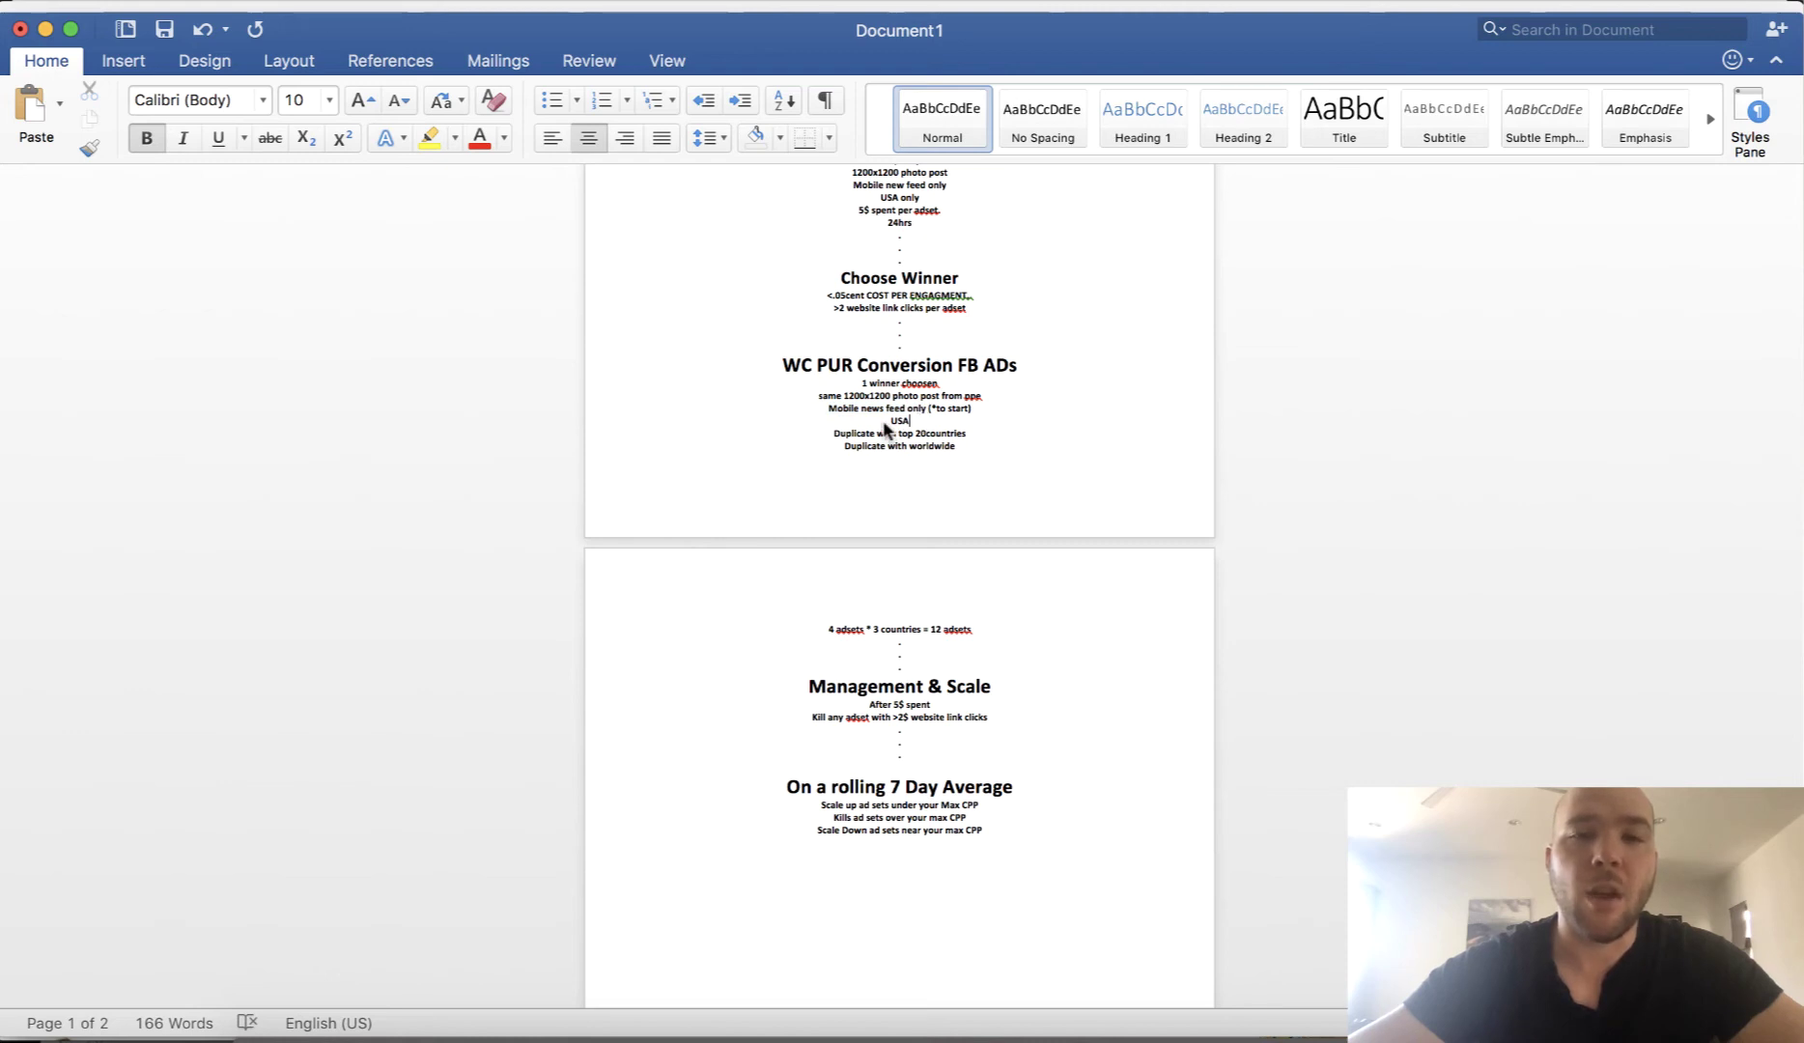
scroll(888, 427, "up", 2)
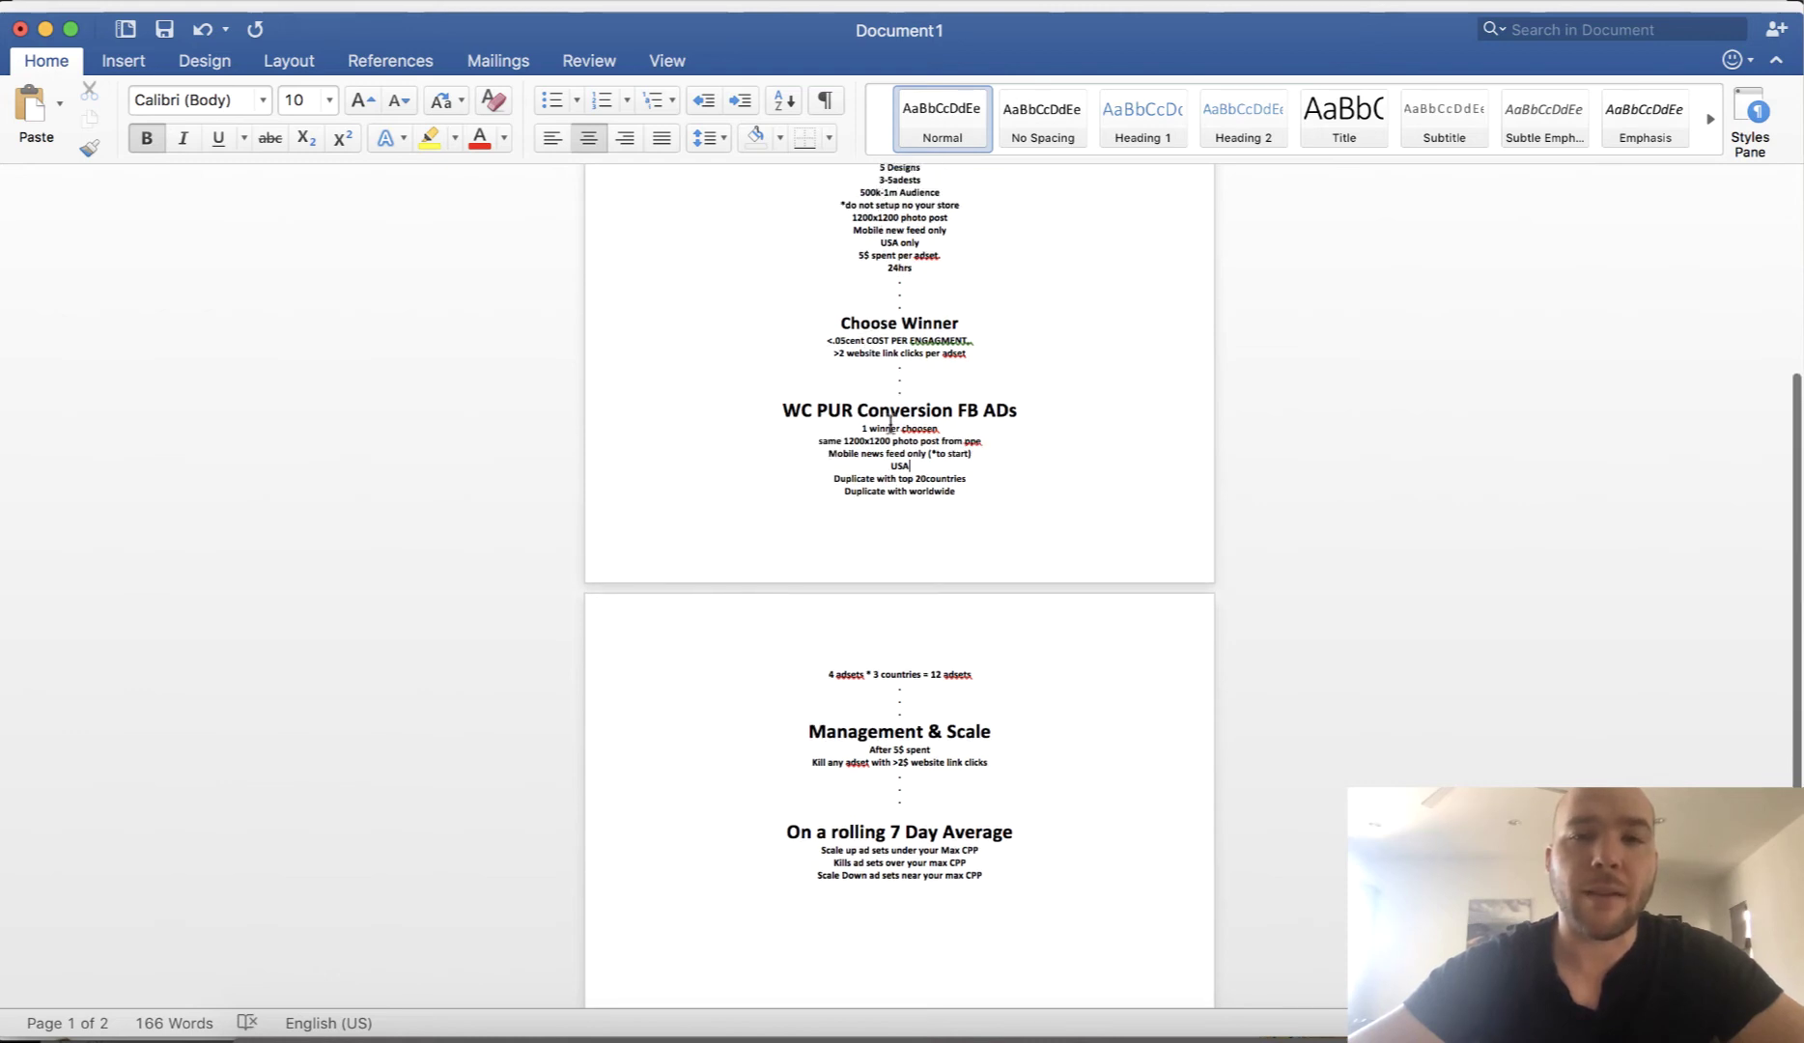
scroll(890, 425, "up", 1)
left_click_drag(875, 204, 930, 204)
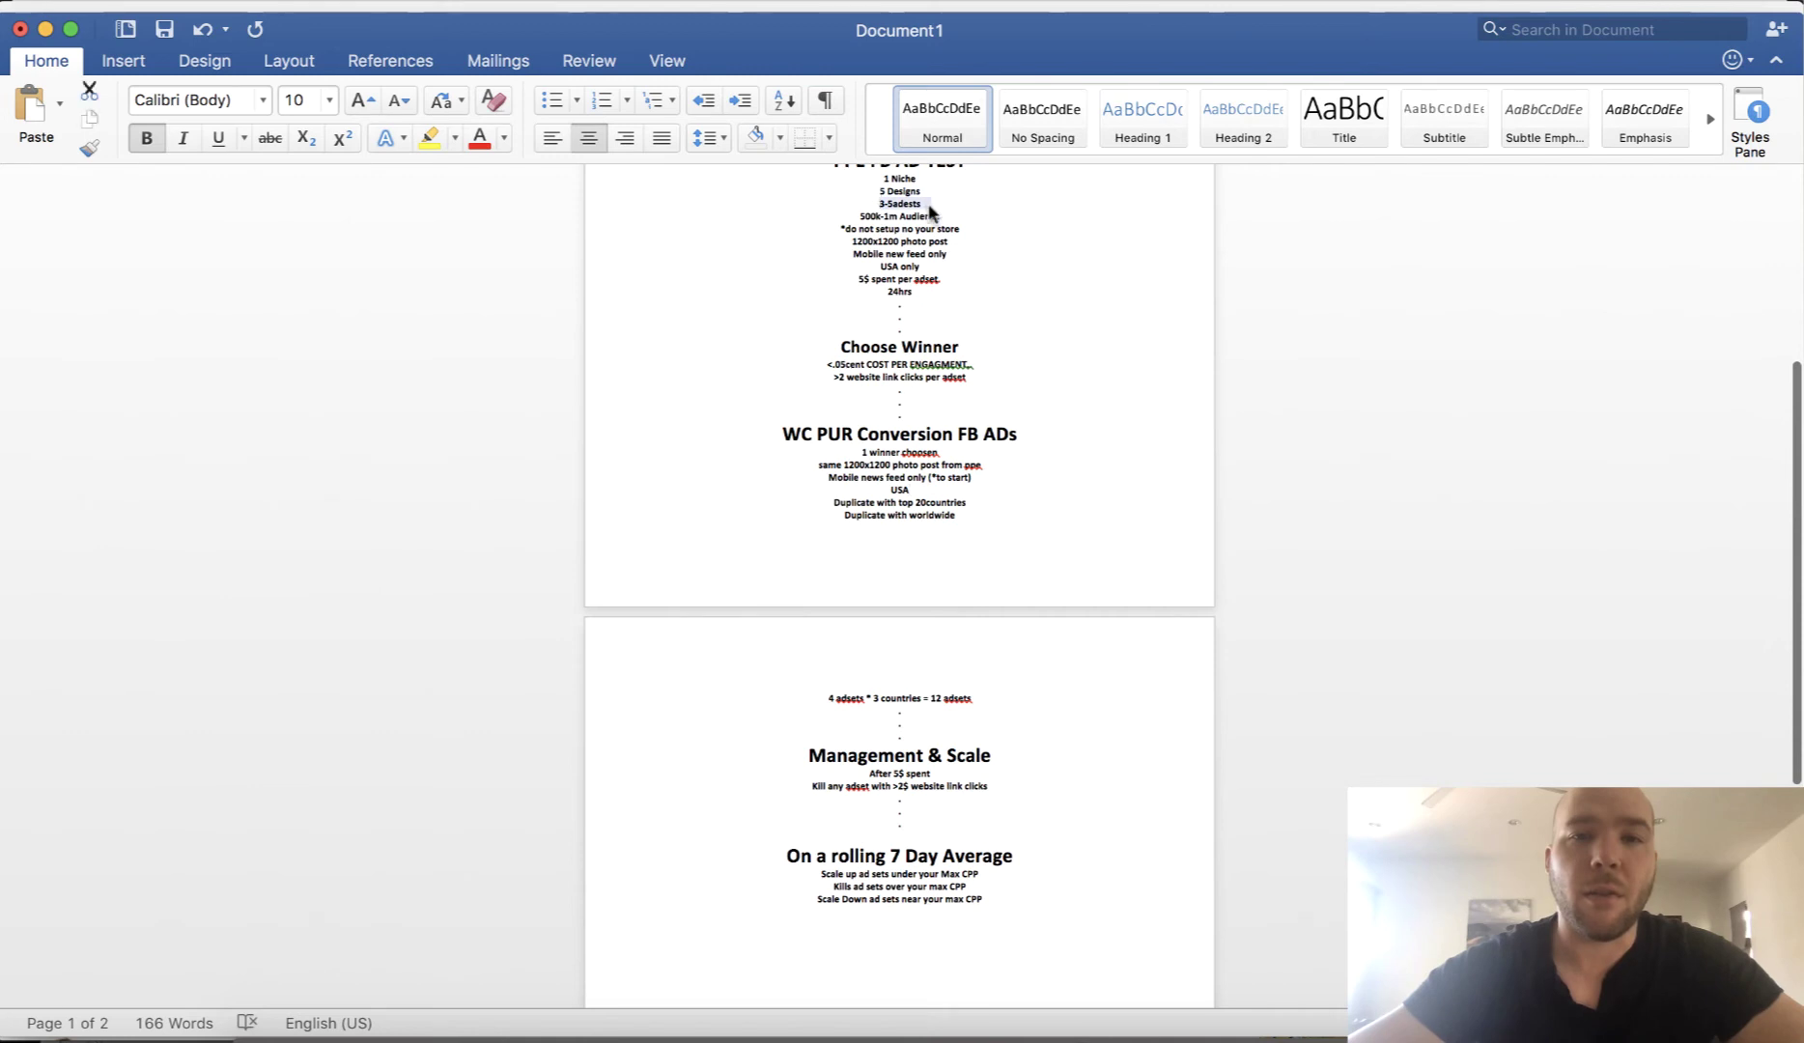
left_click(905, 490)
scroll(908, 499, "down", 1)
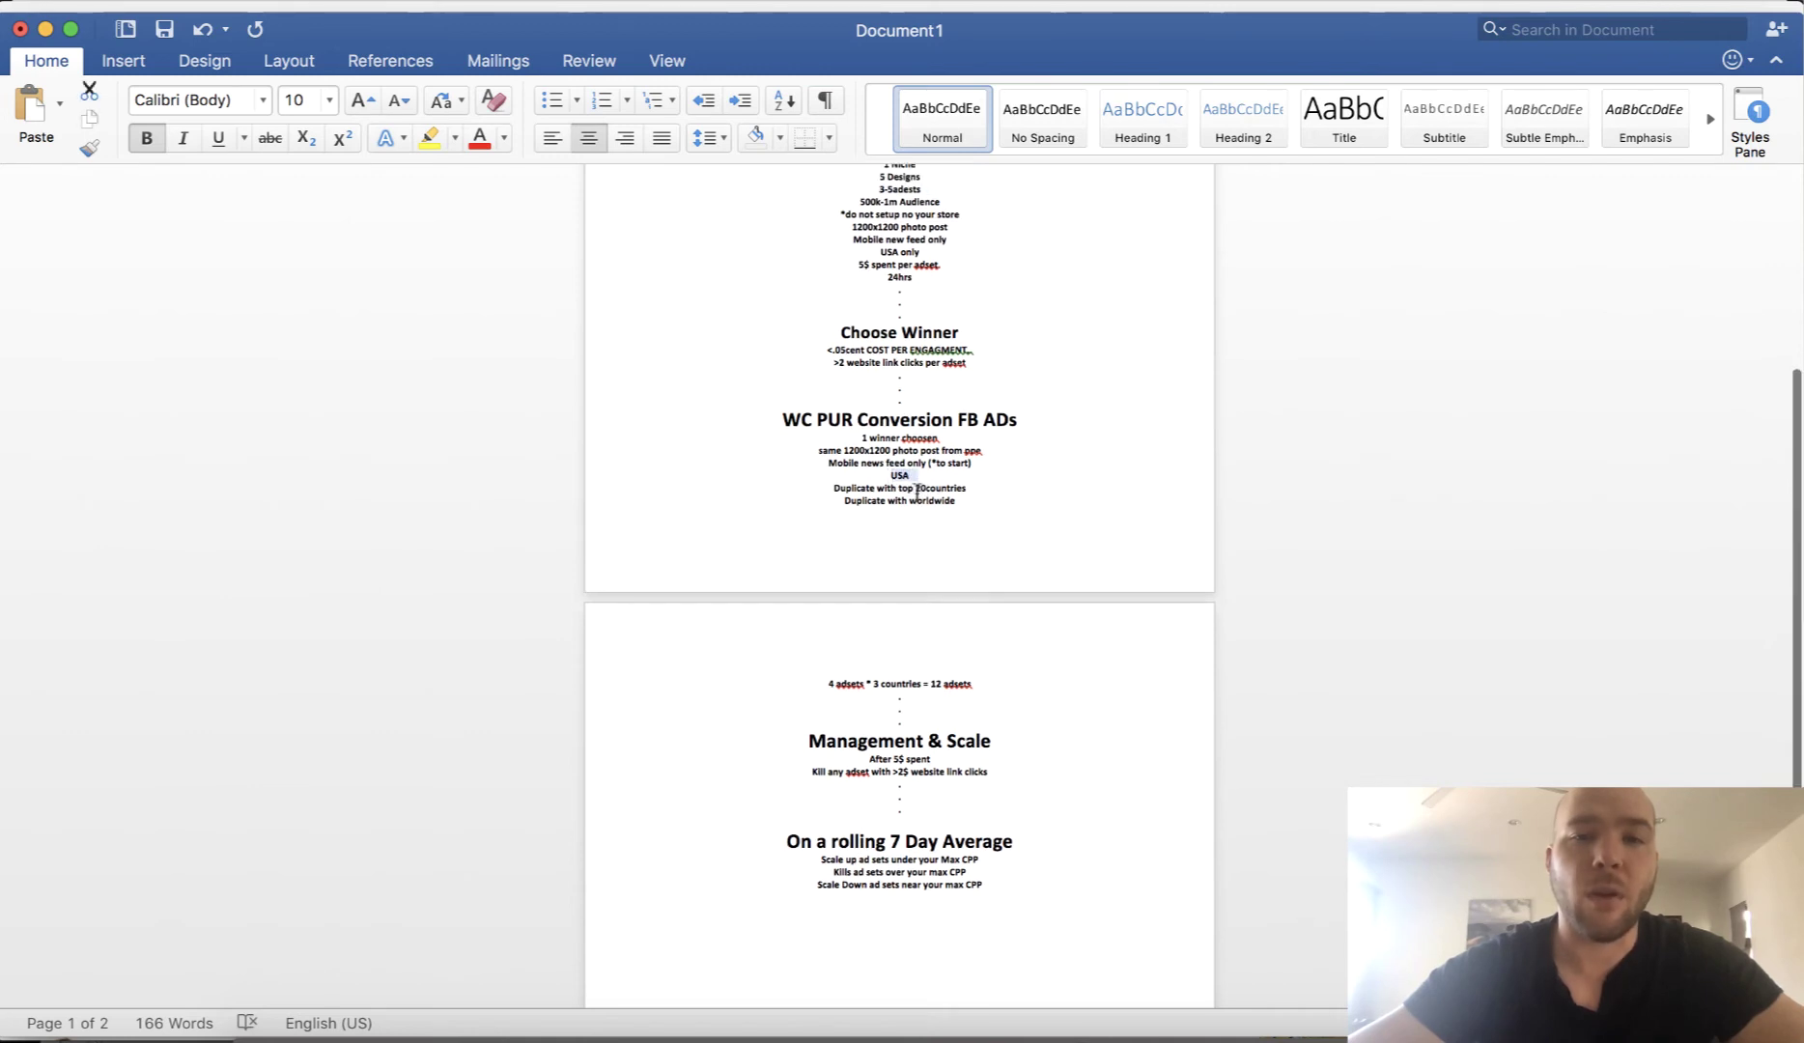
left_click(913, 475)
left_click_drag(837, 483, 962, 488)
left_click(902, 473)
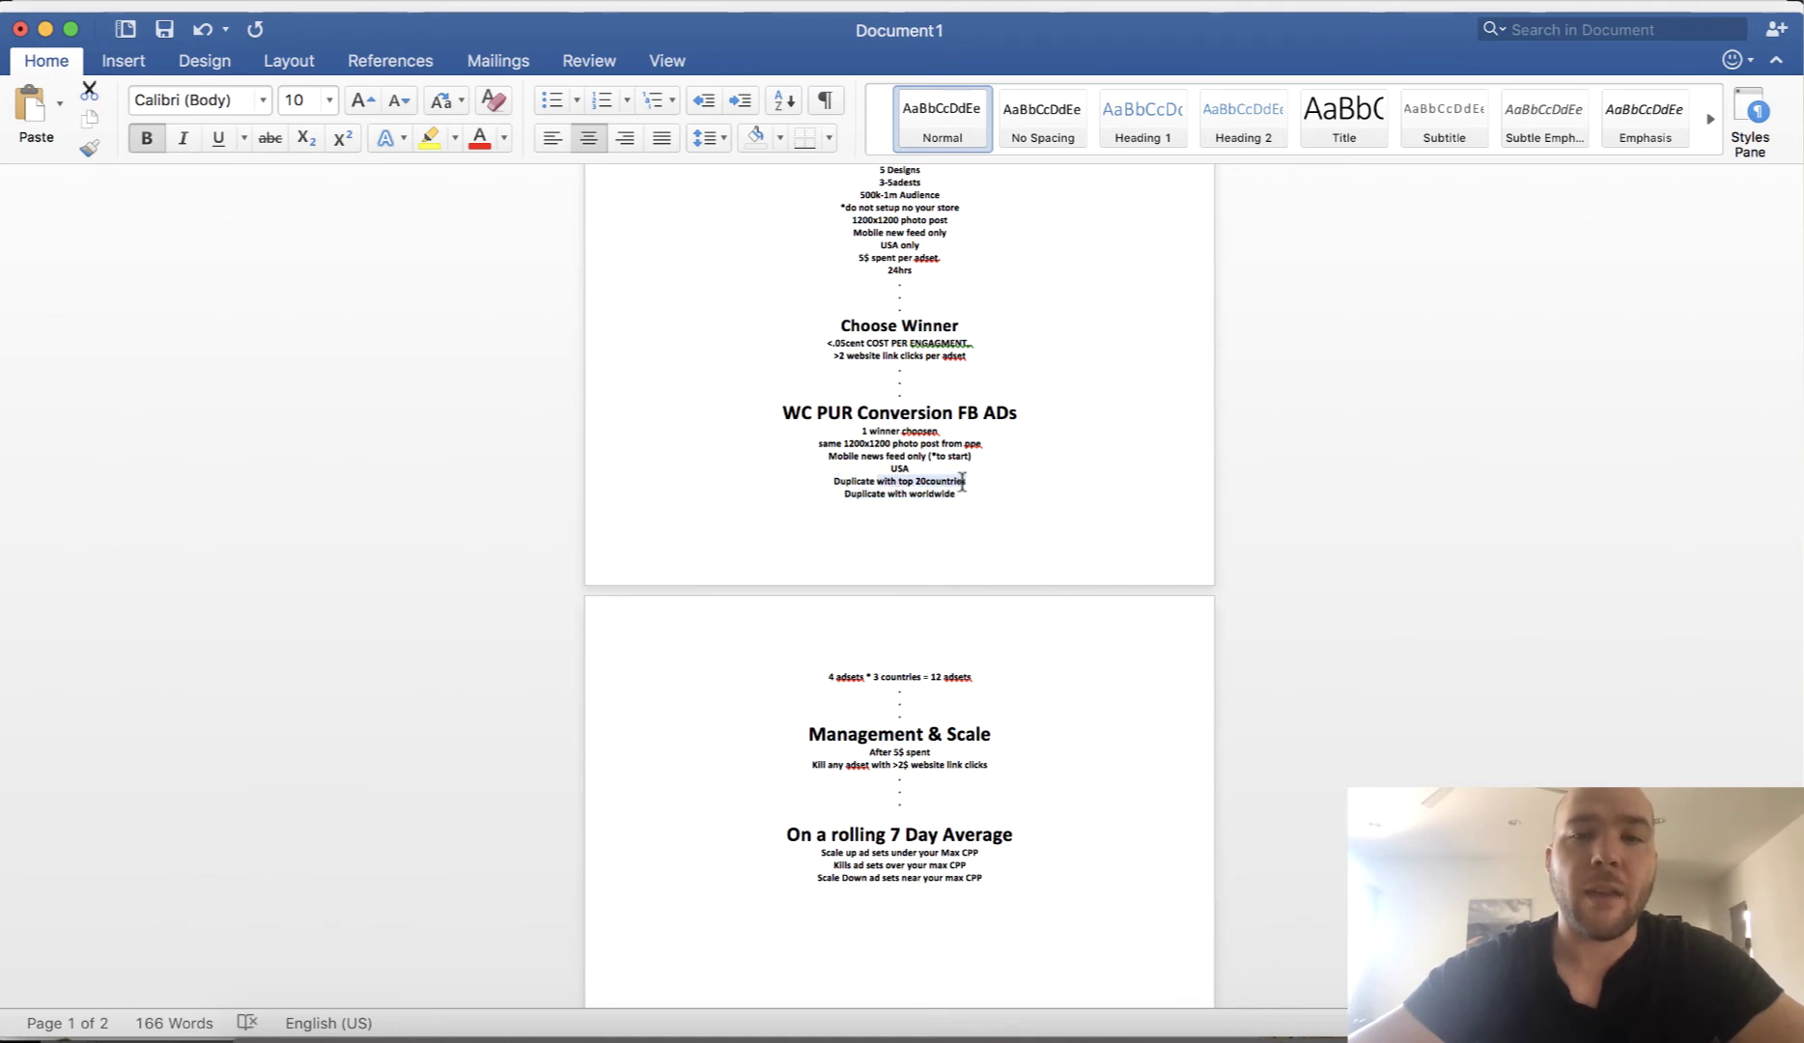
left_click(983, 490)
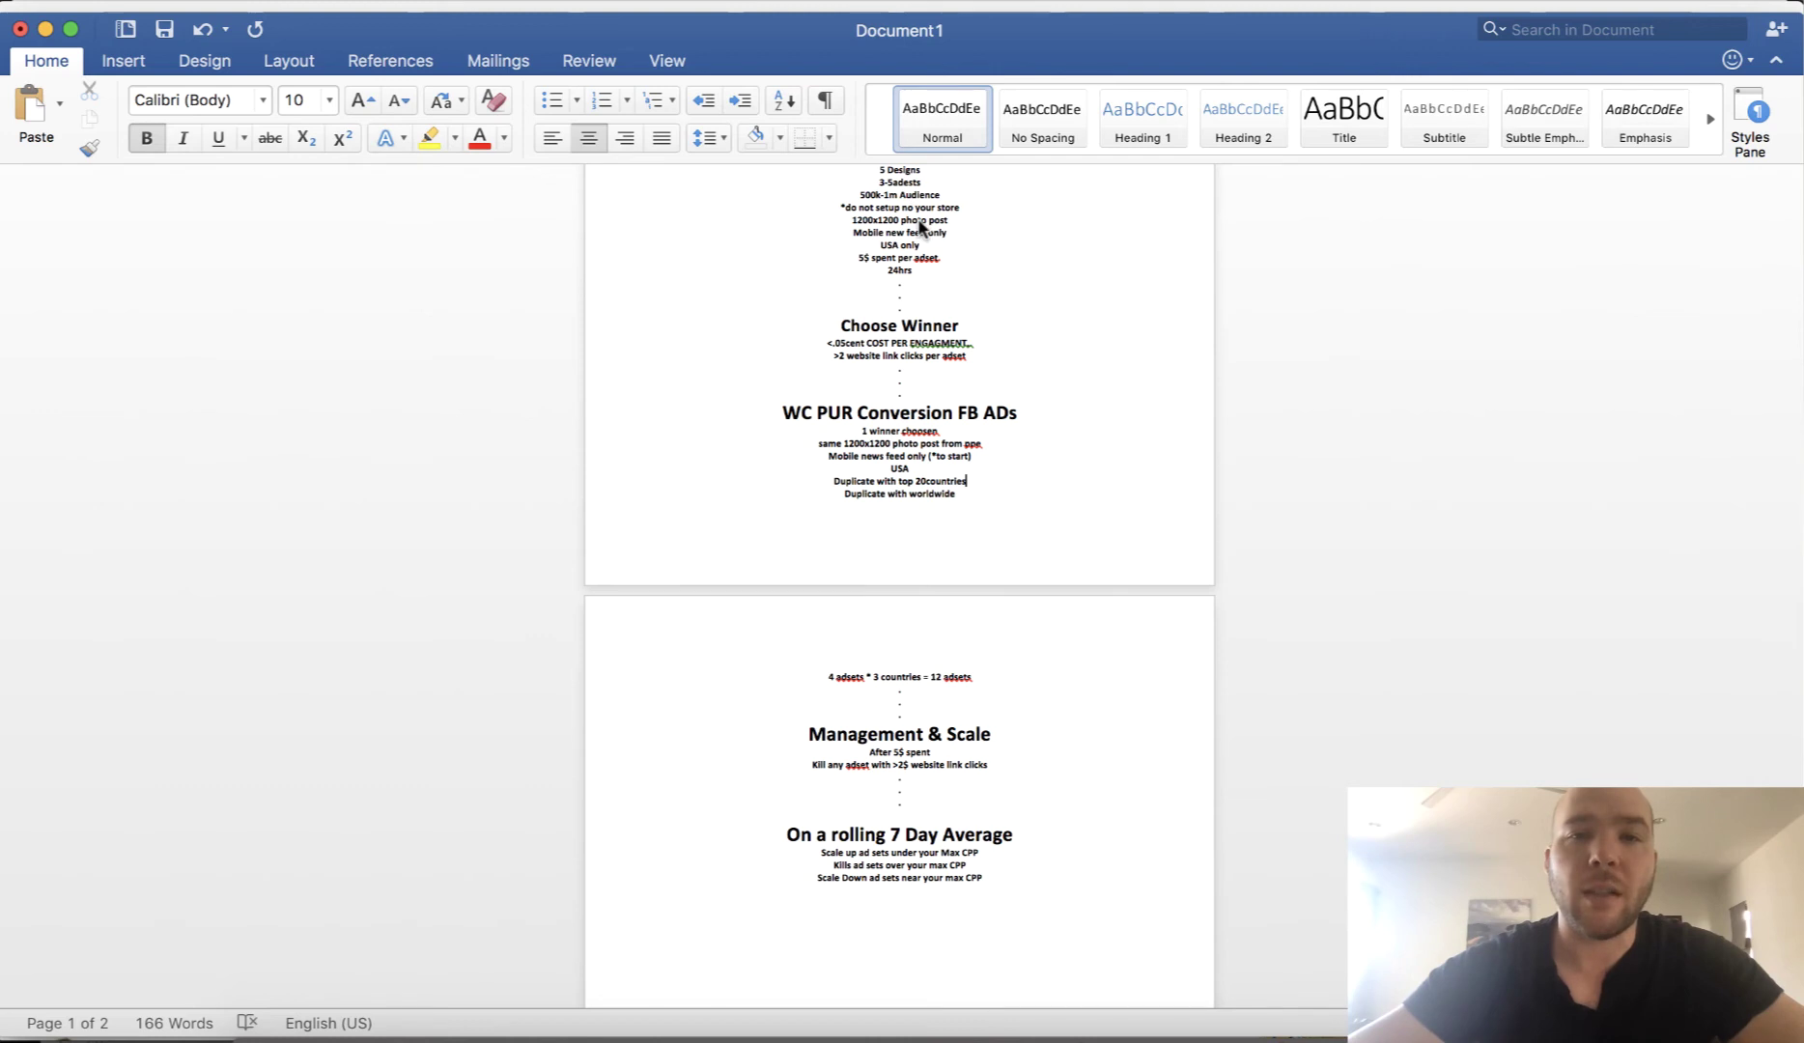
scroll(920, 228, "up", 2)
scroll(913, 237, "down", 2)
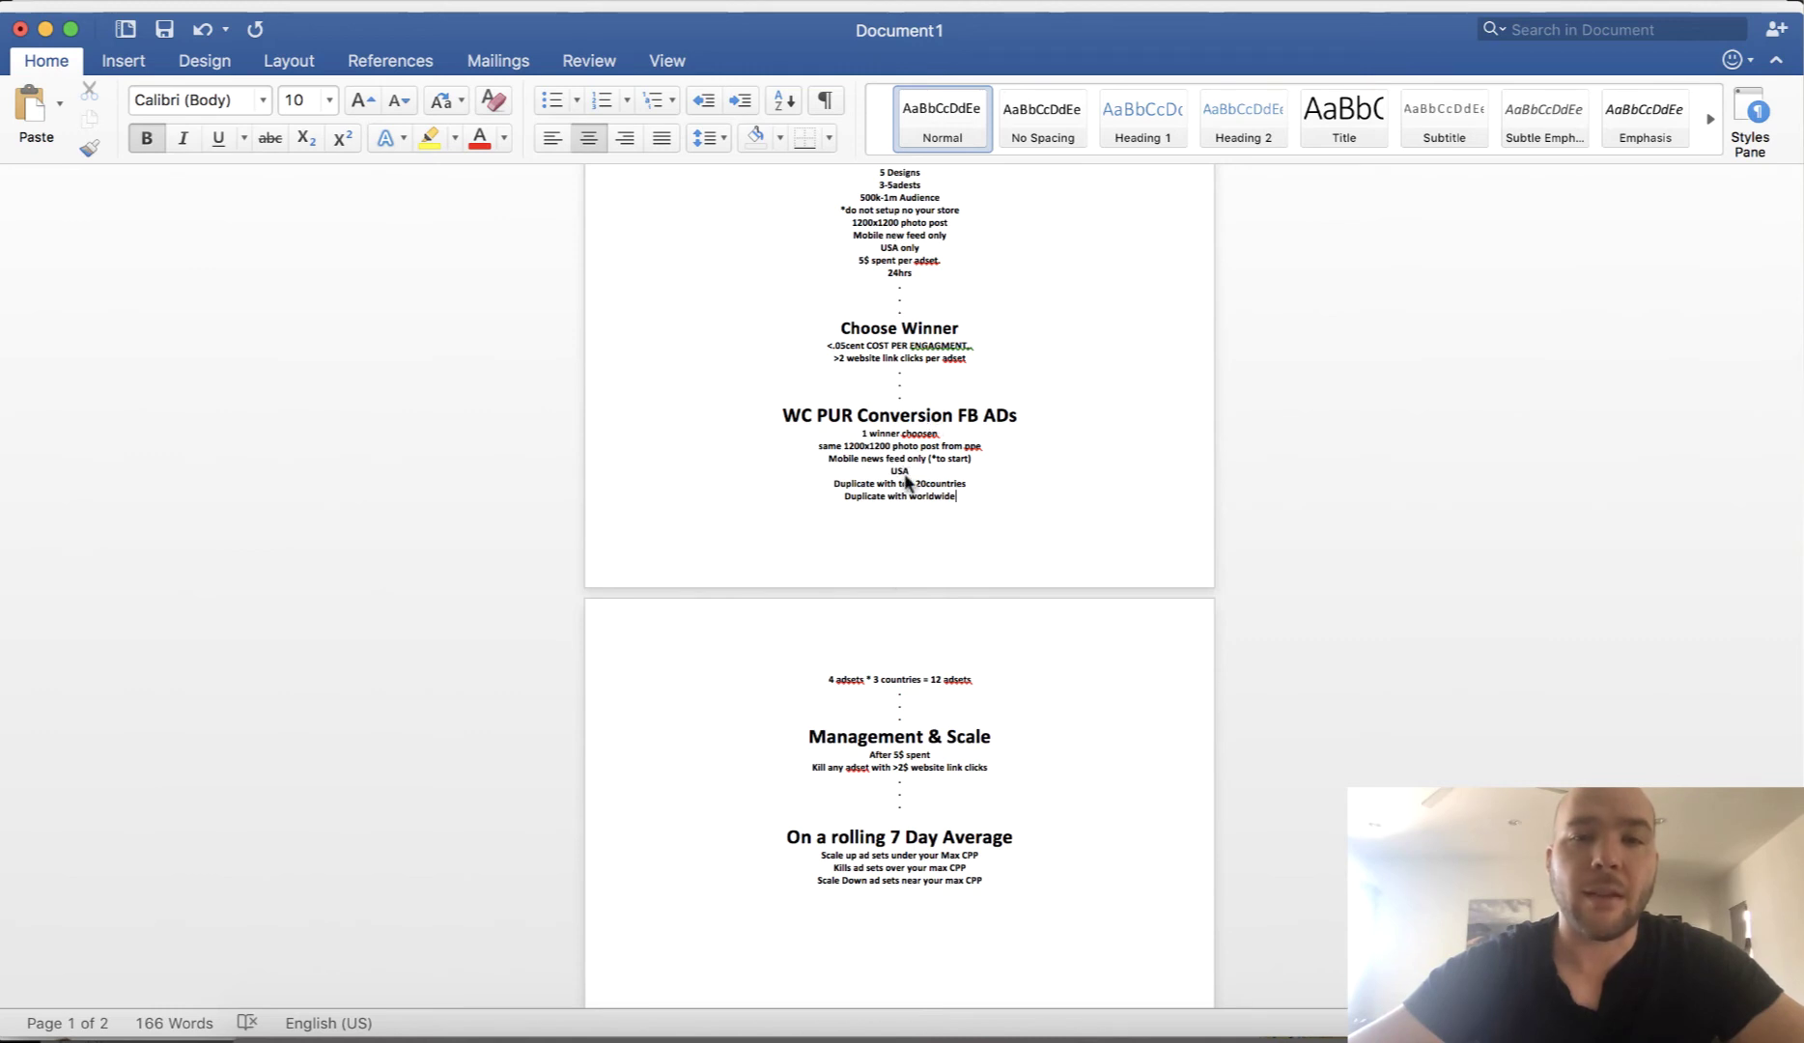
left_click_drag(911, 473, 953, 492)
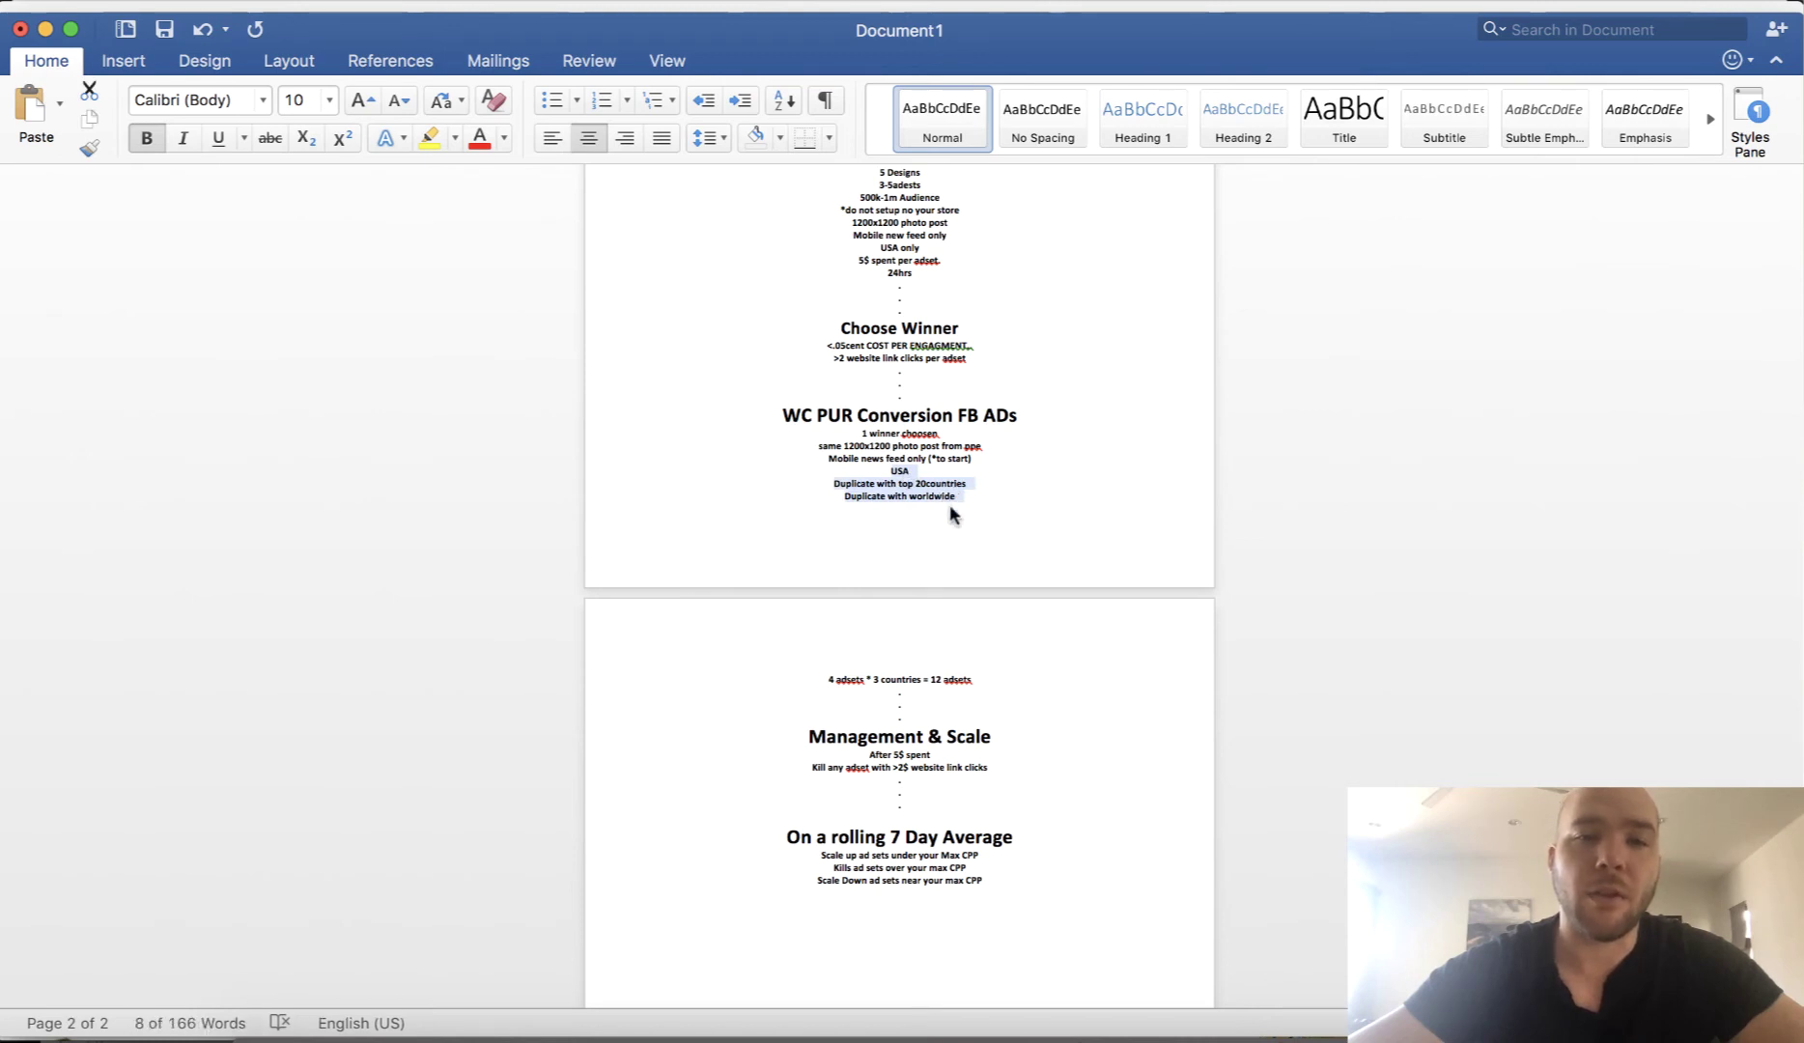
type("Duplicate with top 20countries Duplicate with worldwide")
scroll(957, 499, "down", 2)
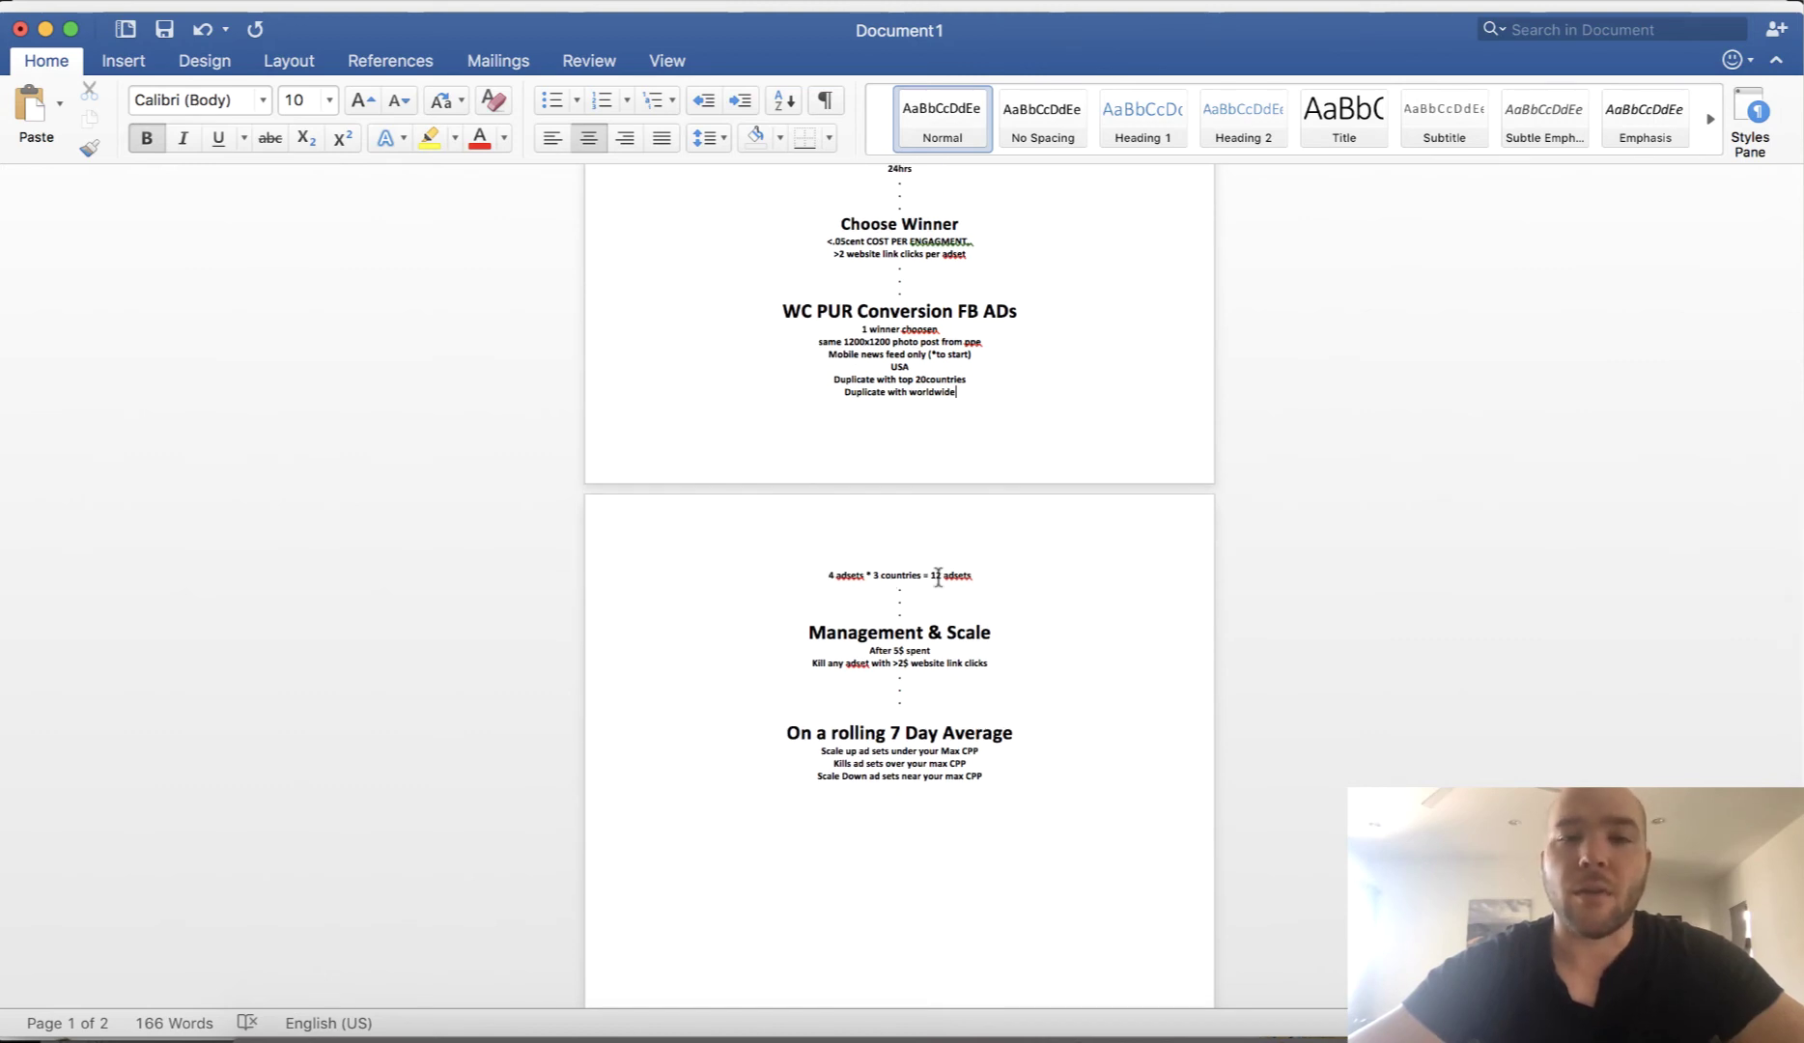
left_click(974, 576)
scroll(974, 576, "down", 3)
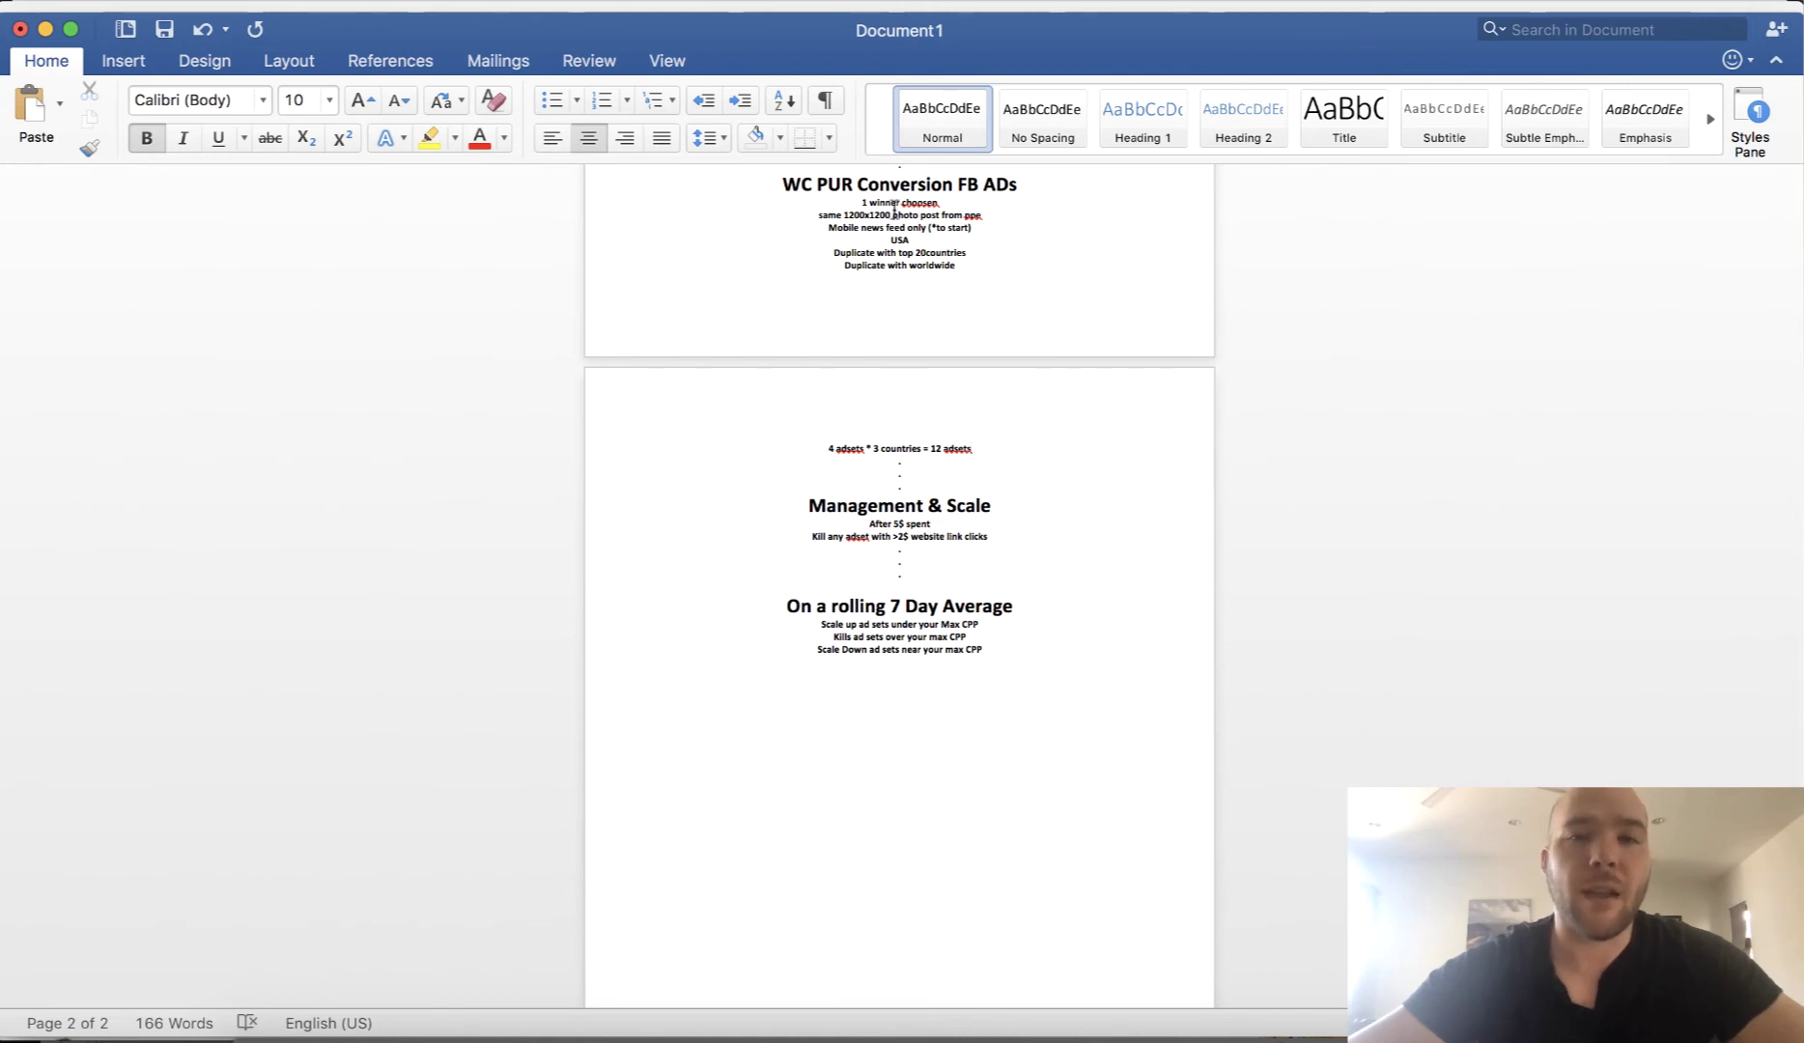
scroll(971, 527, "down", 2)
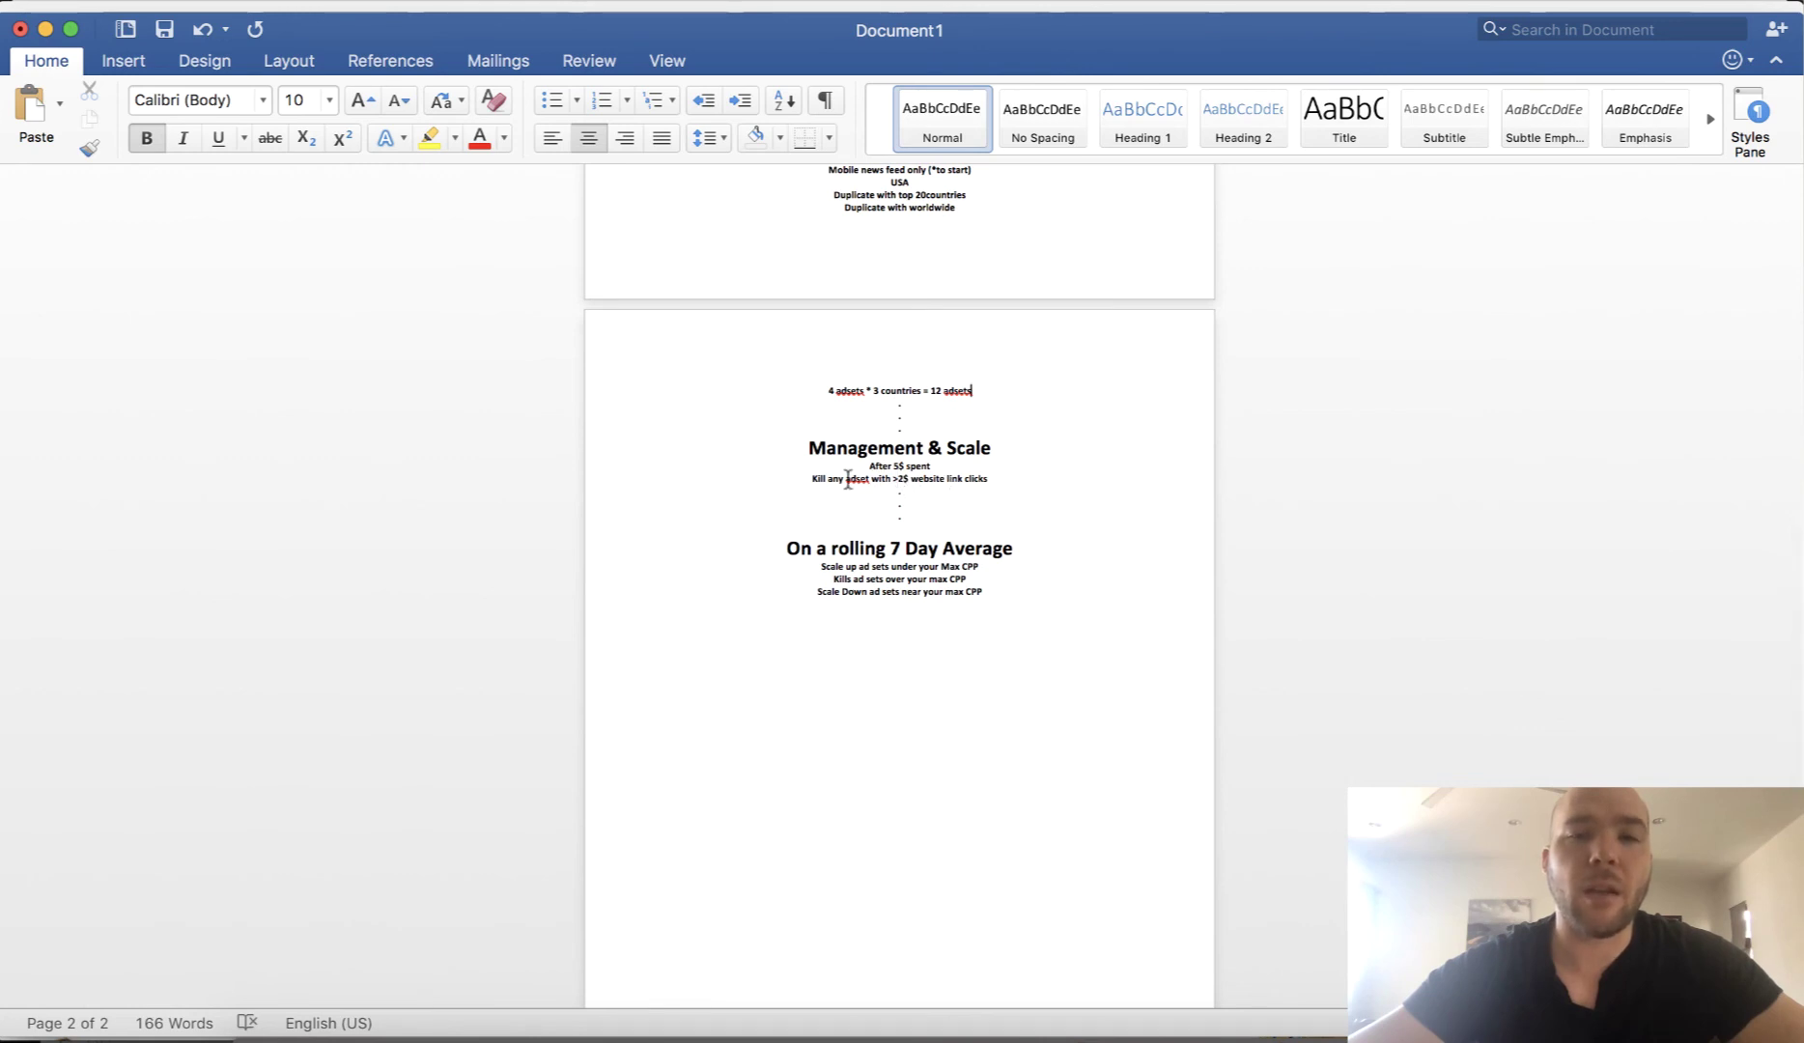
left_click_drag(893, 479, 1010, 485)
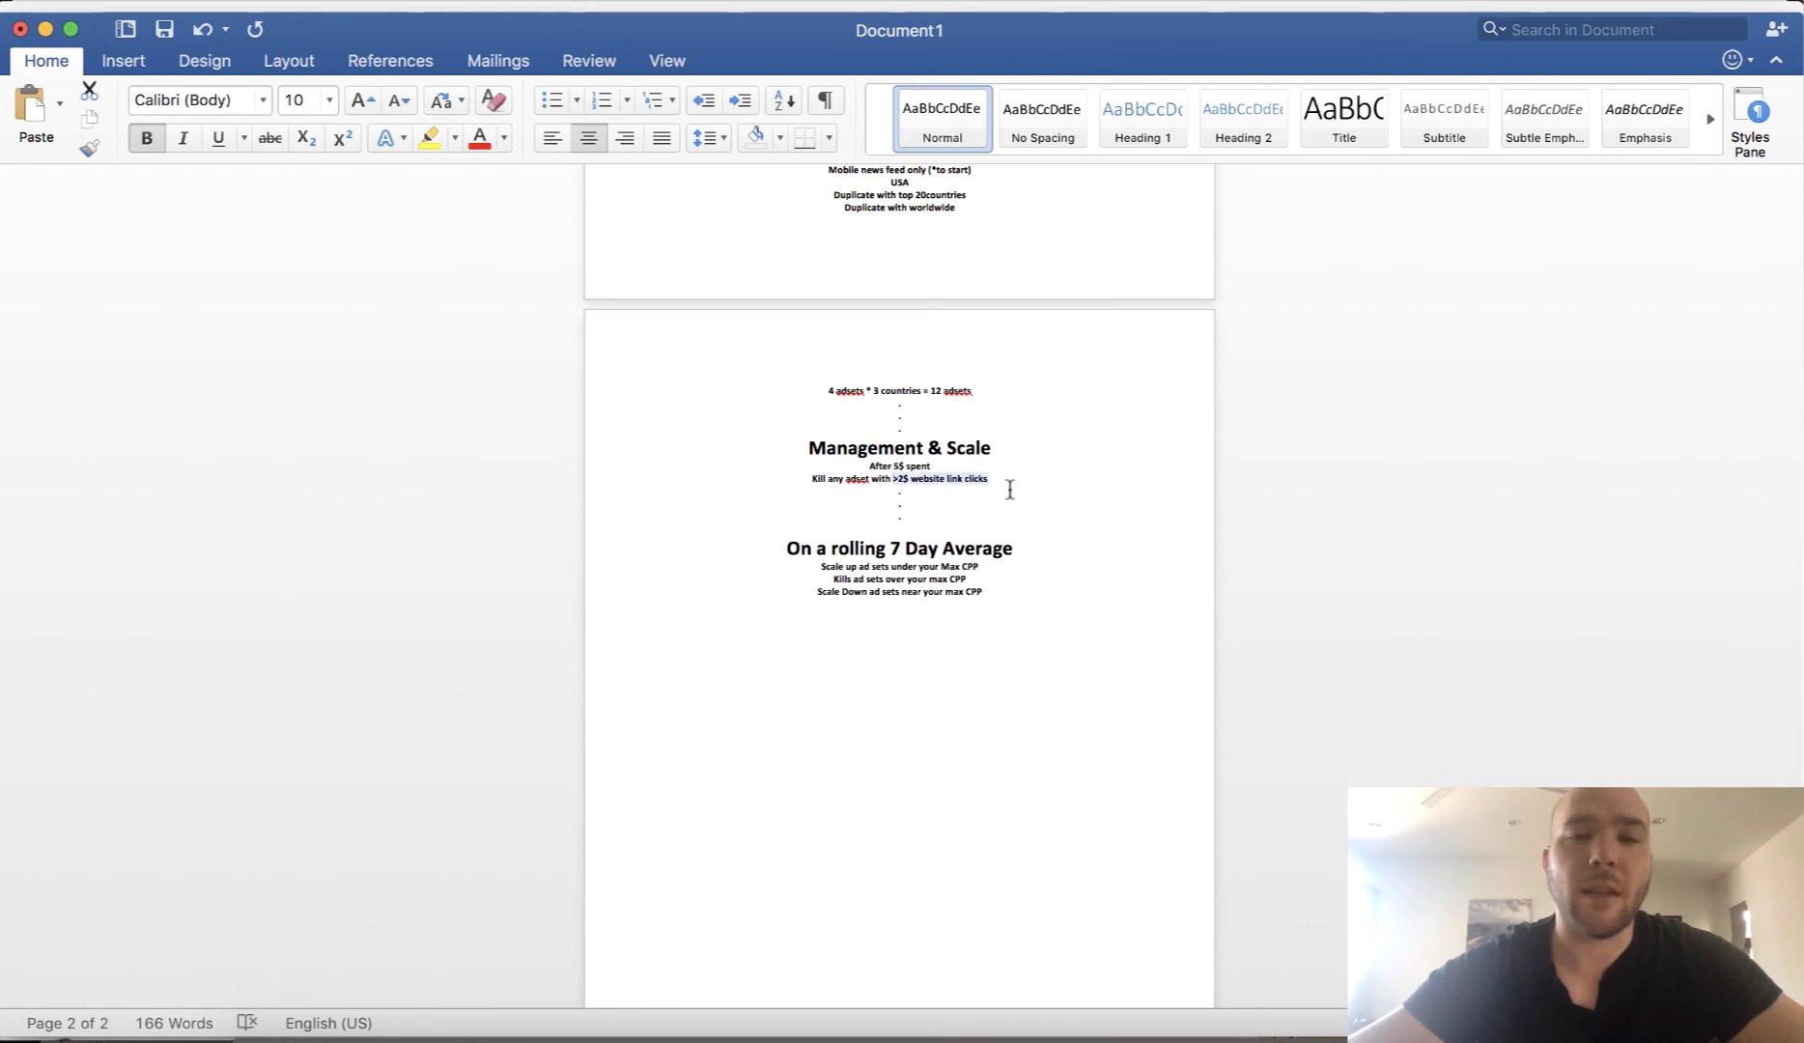
scroll(1010, 485, "down", 1)
left_click(985, 458)
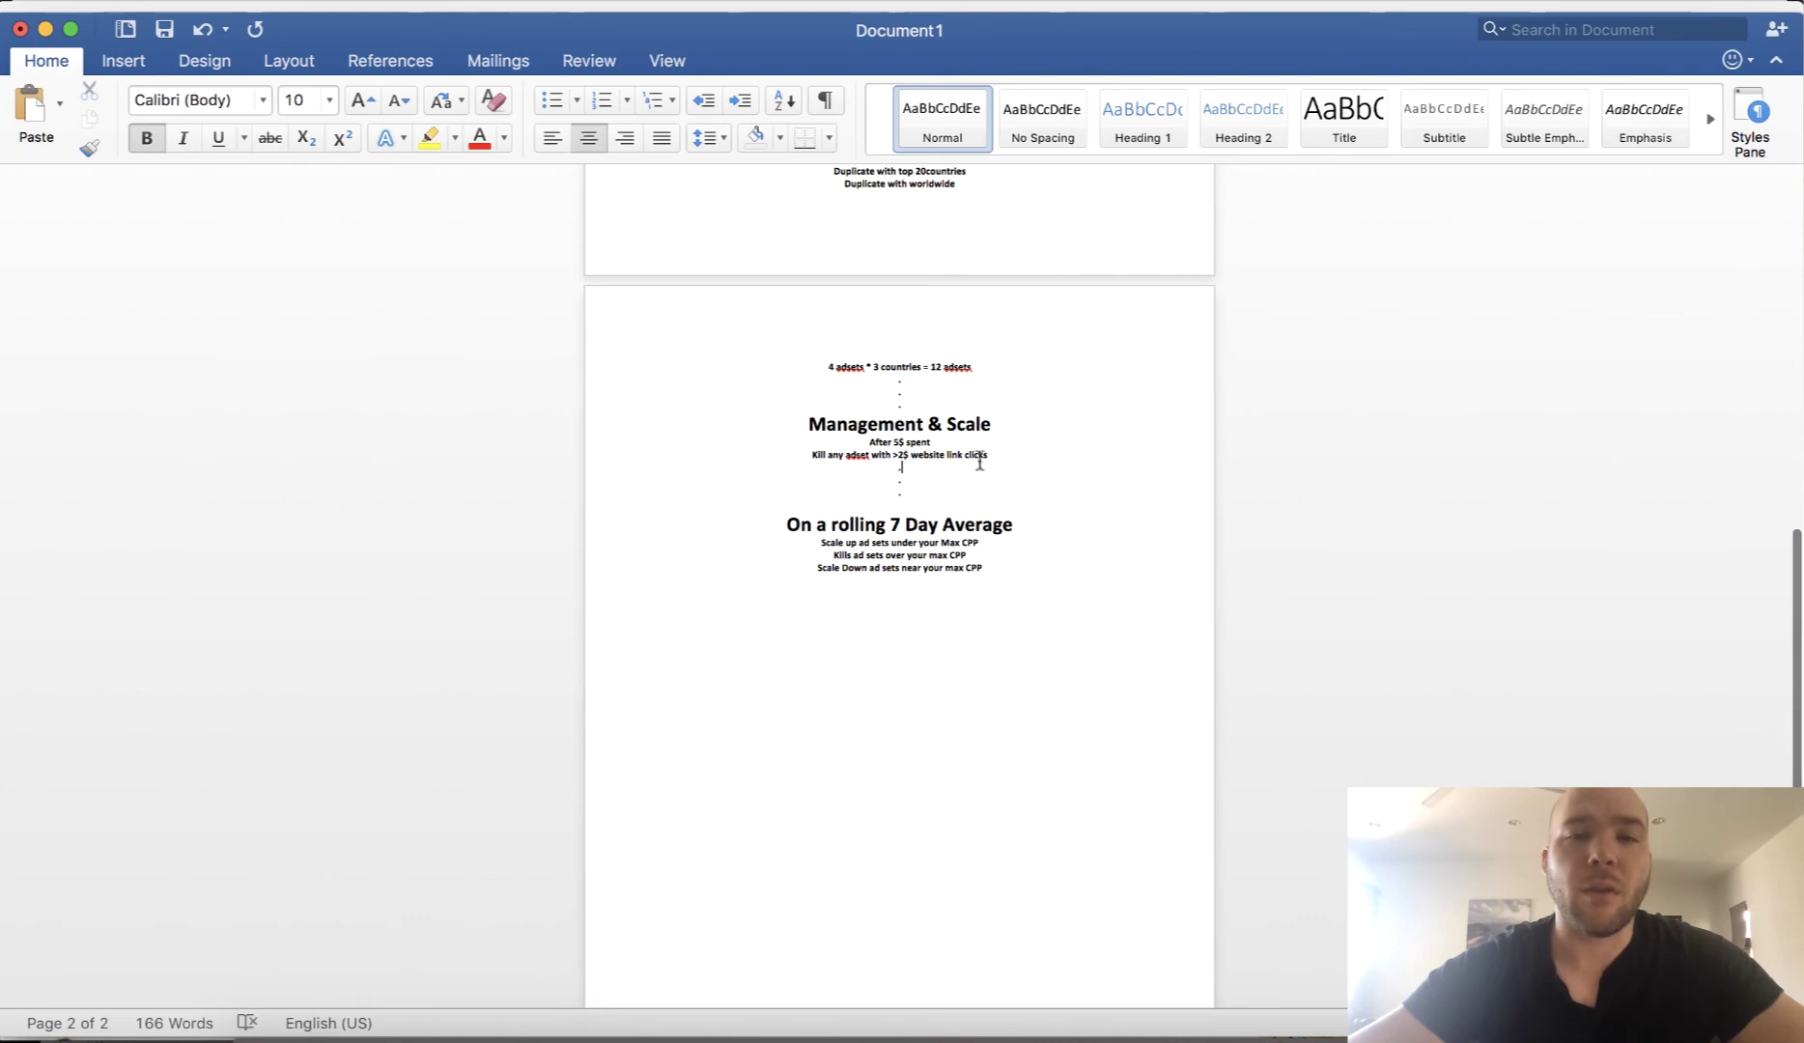
scroll(874, 512, "down", 2)
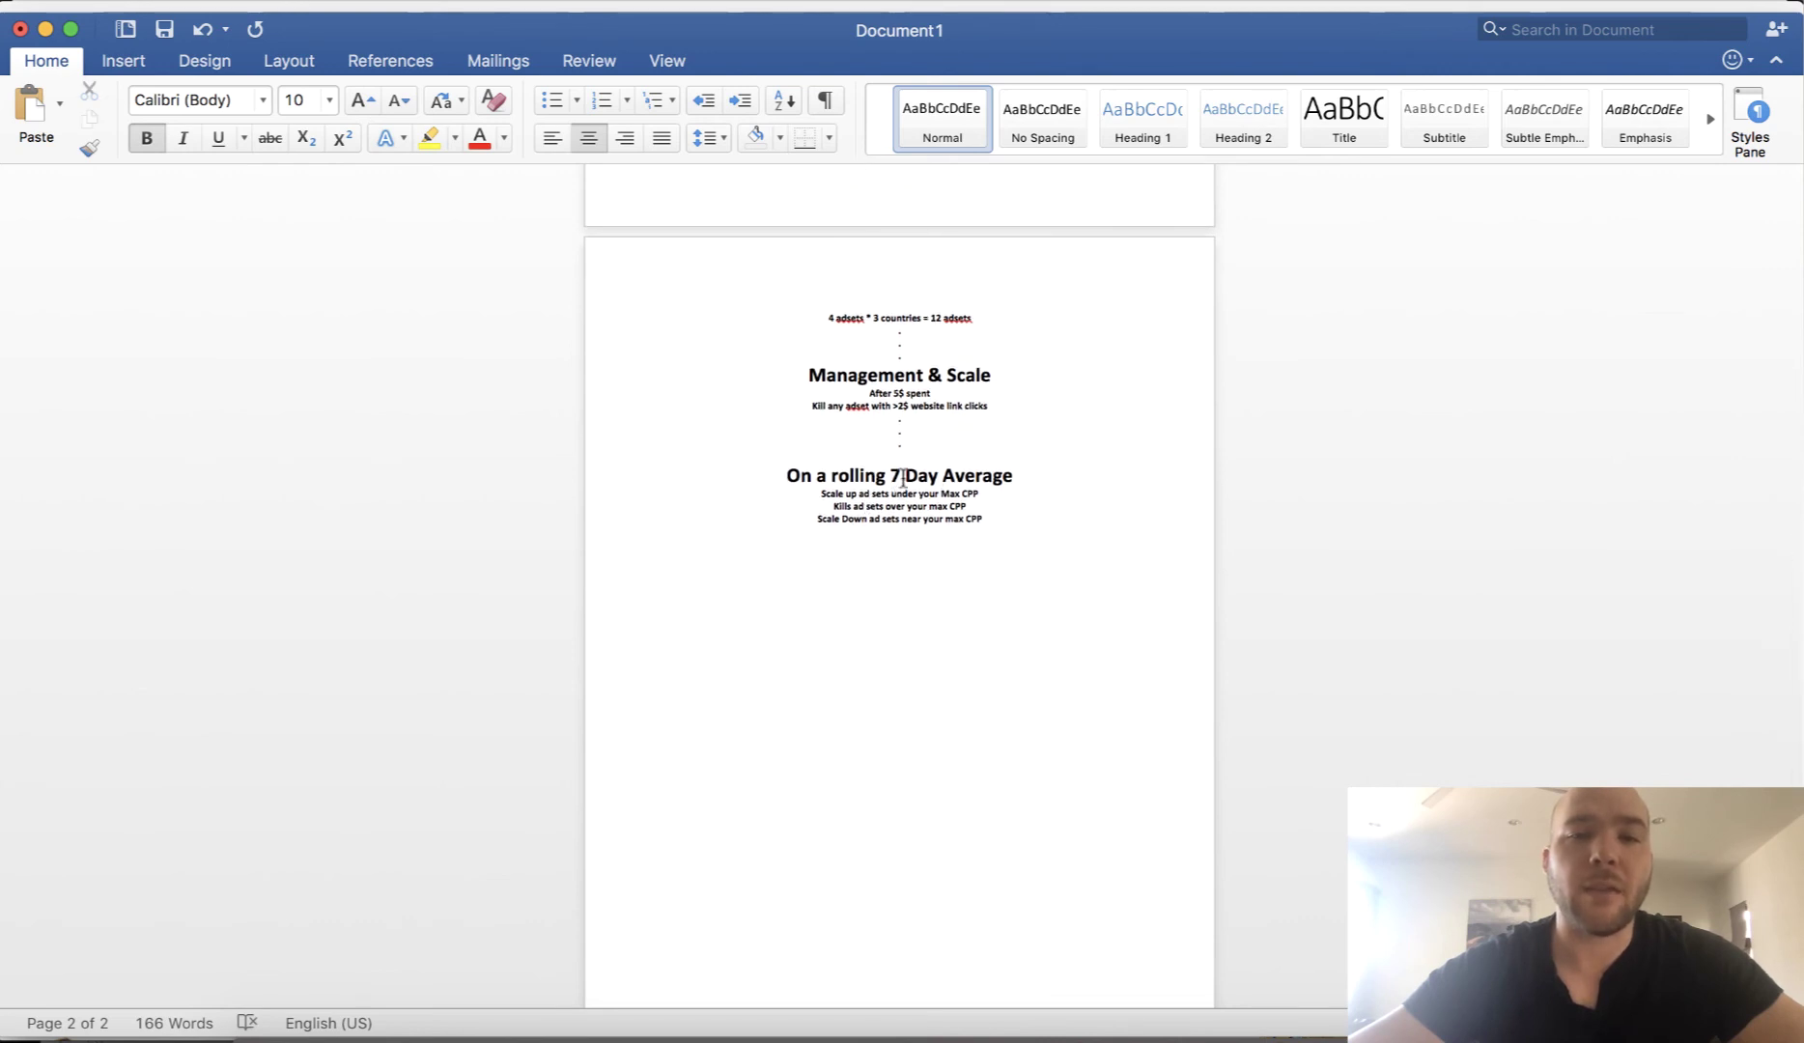
left_click_drag(895, 476, 1012, 478)
left_click(962, 408)
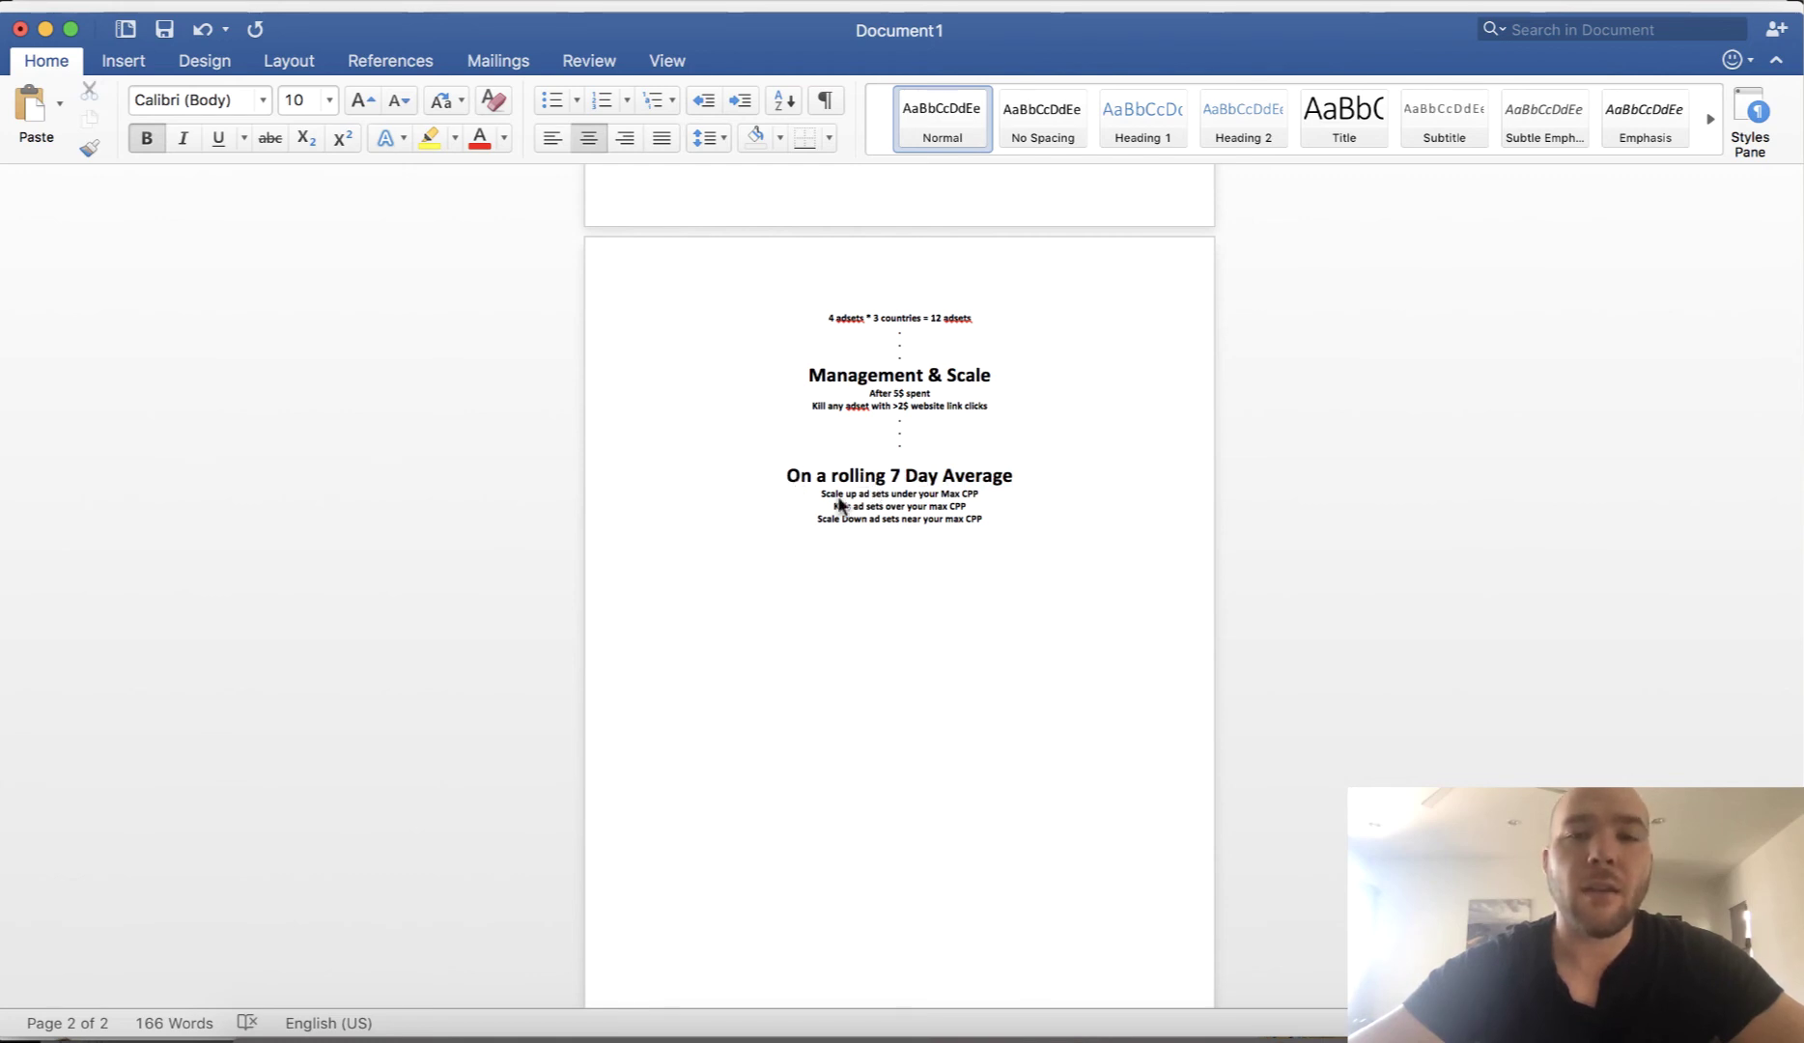
left_click_drag(847, 496, 969, 494)
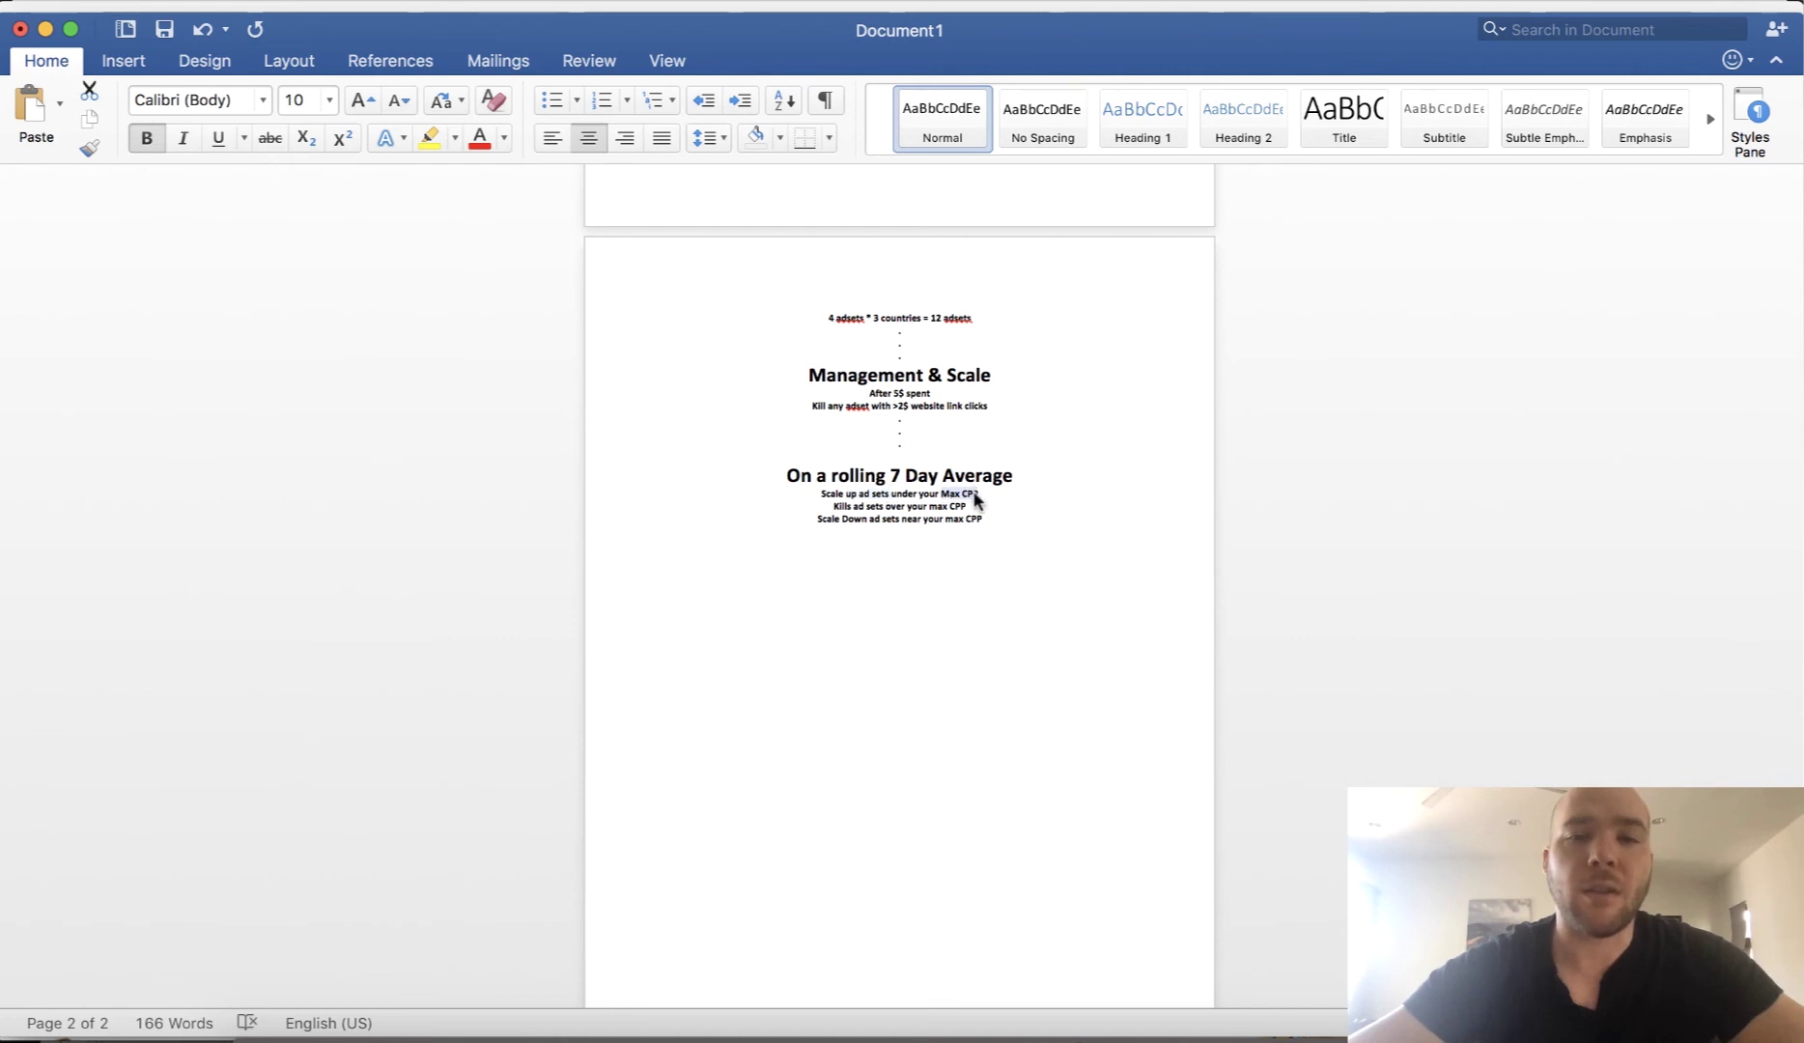
left_click(981, 494)
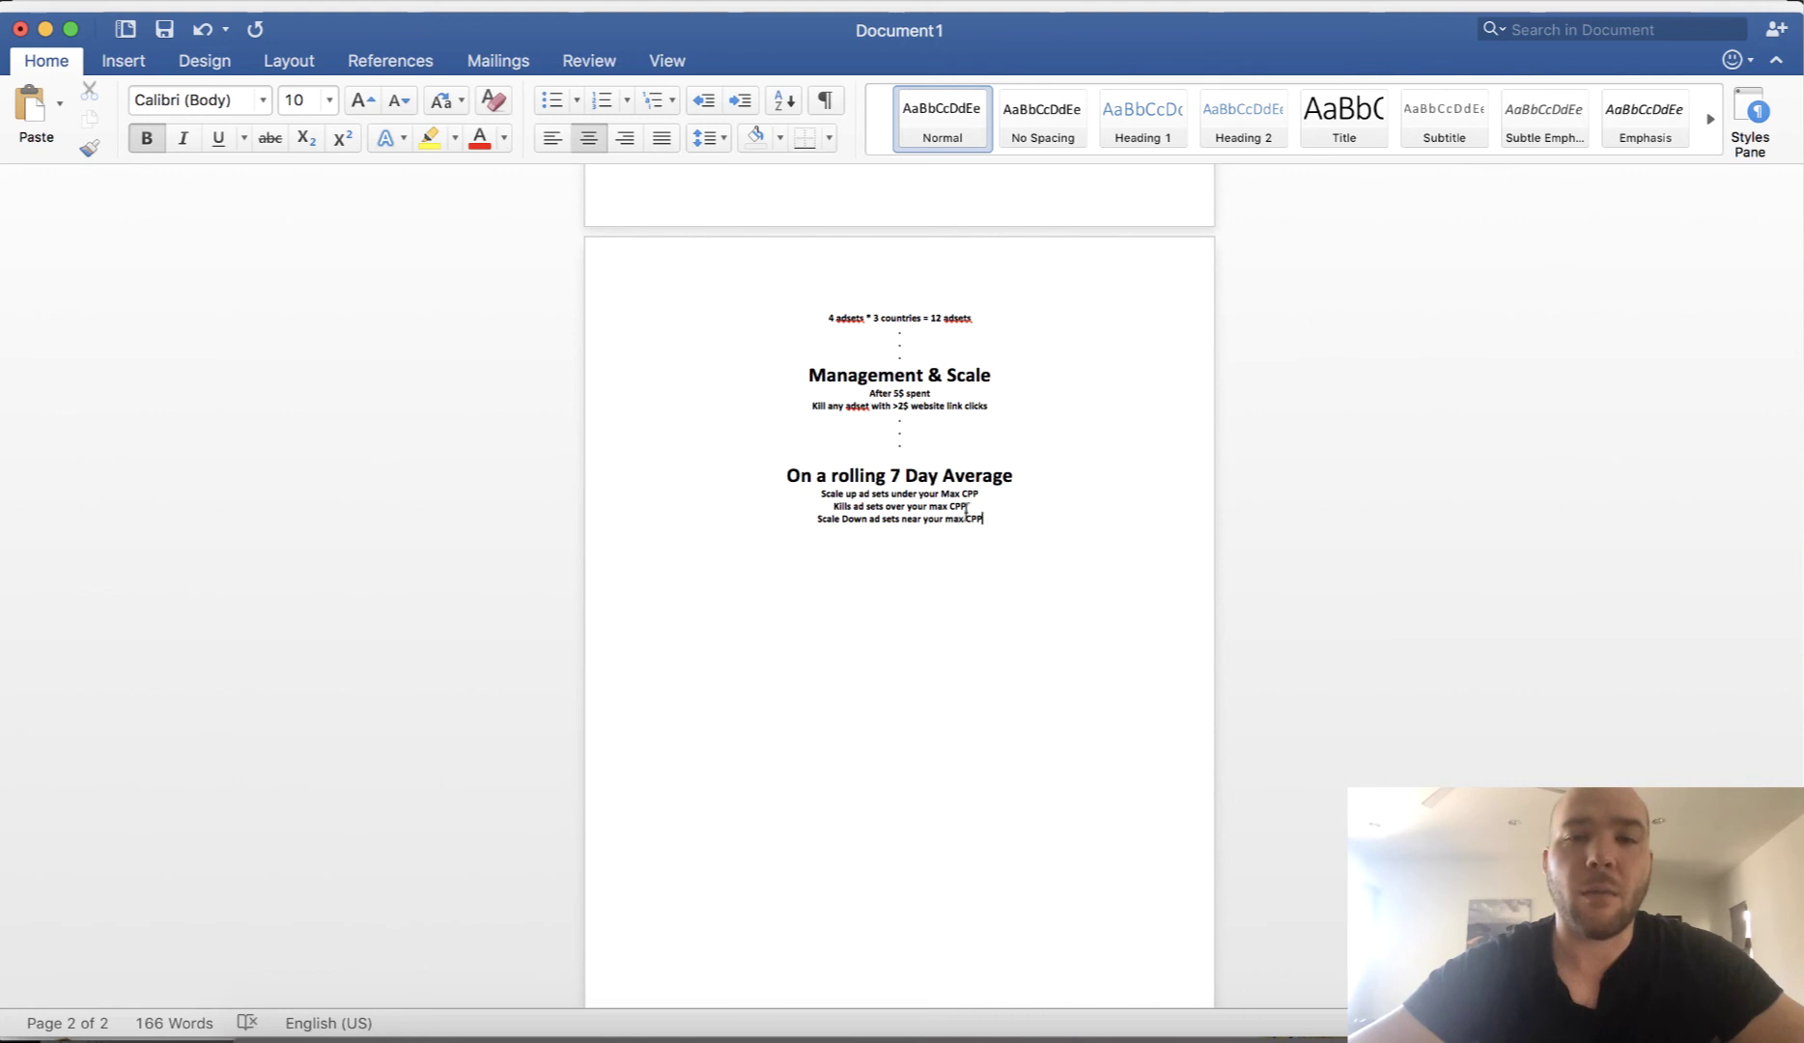
left_click_drag(941, 494, 983, 501)
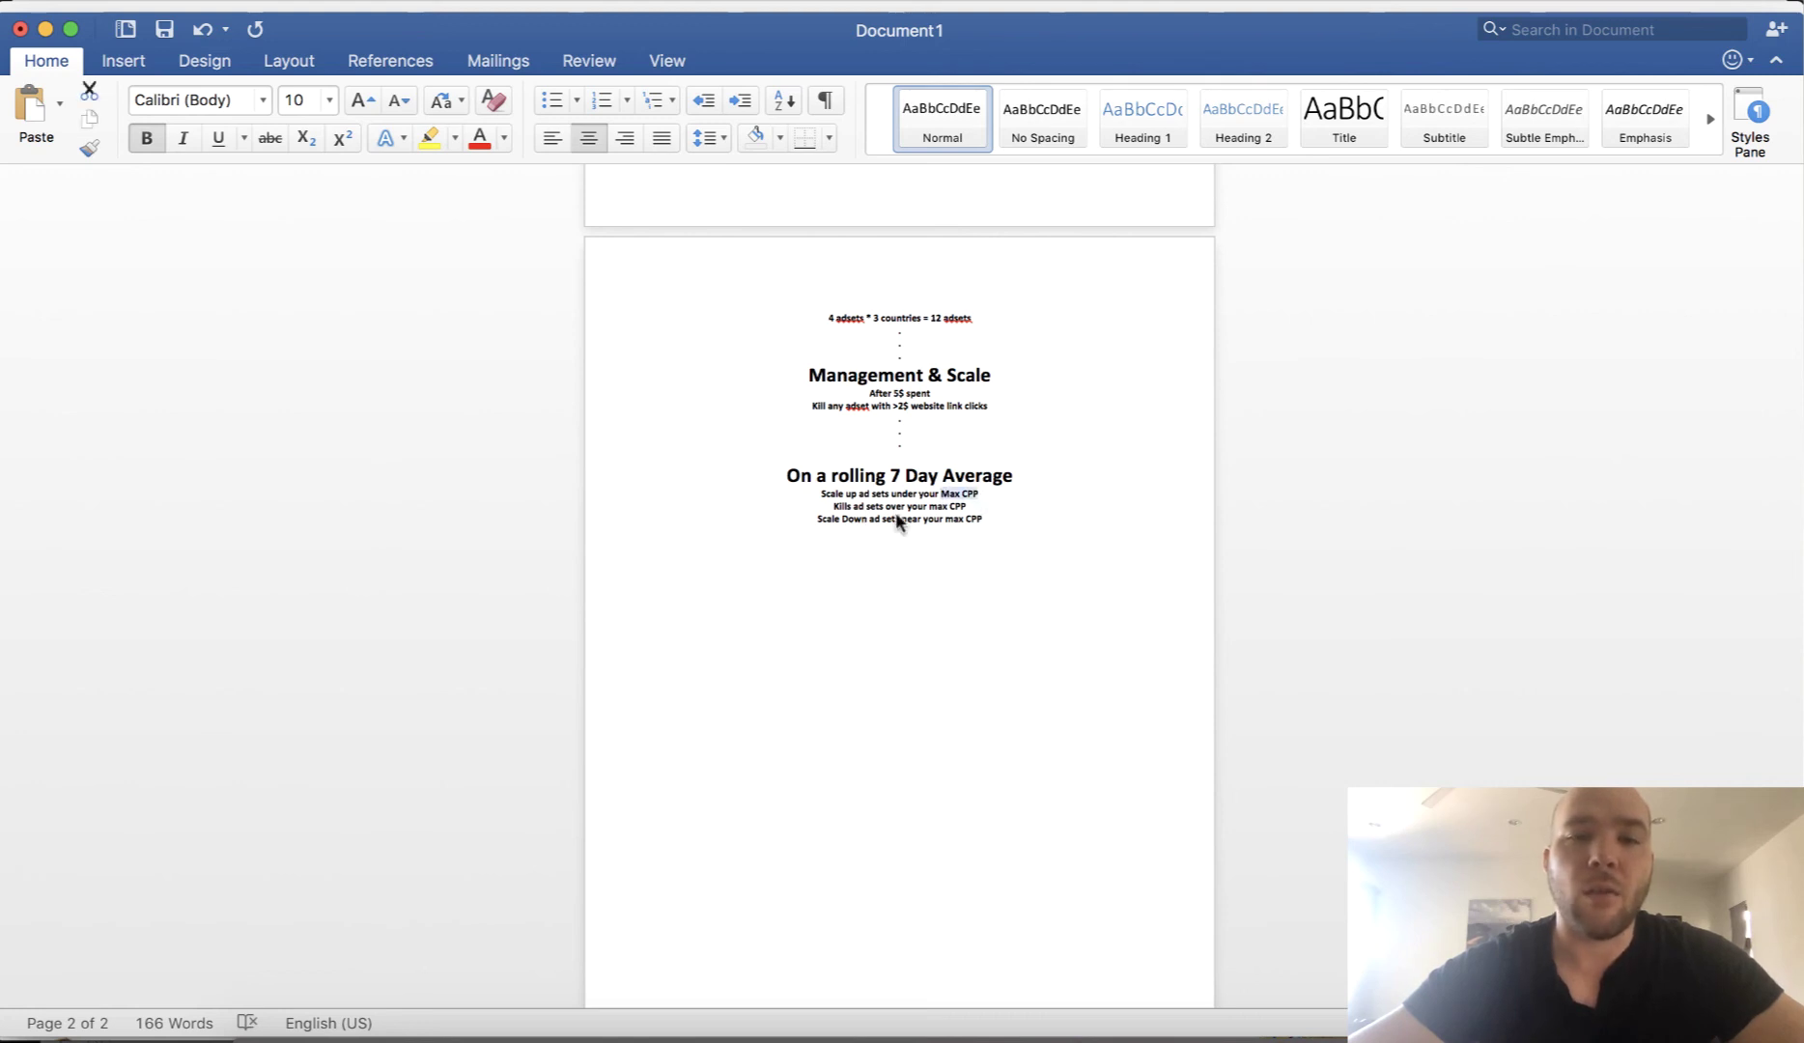
left_click(955, 506)
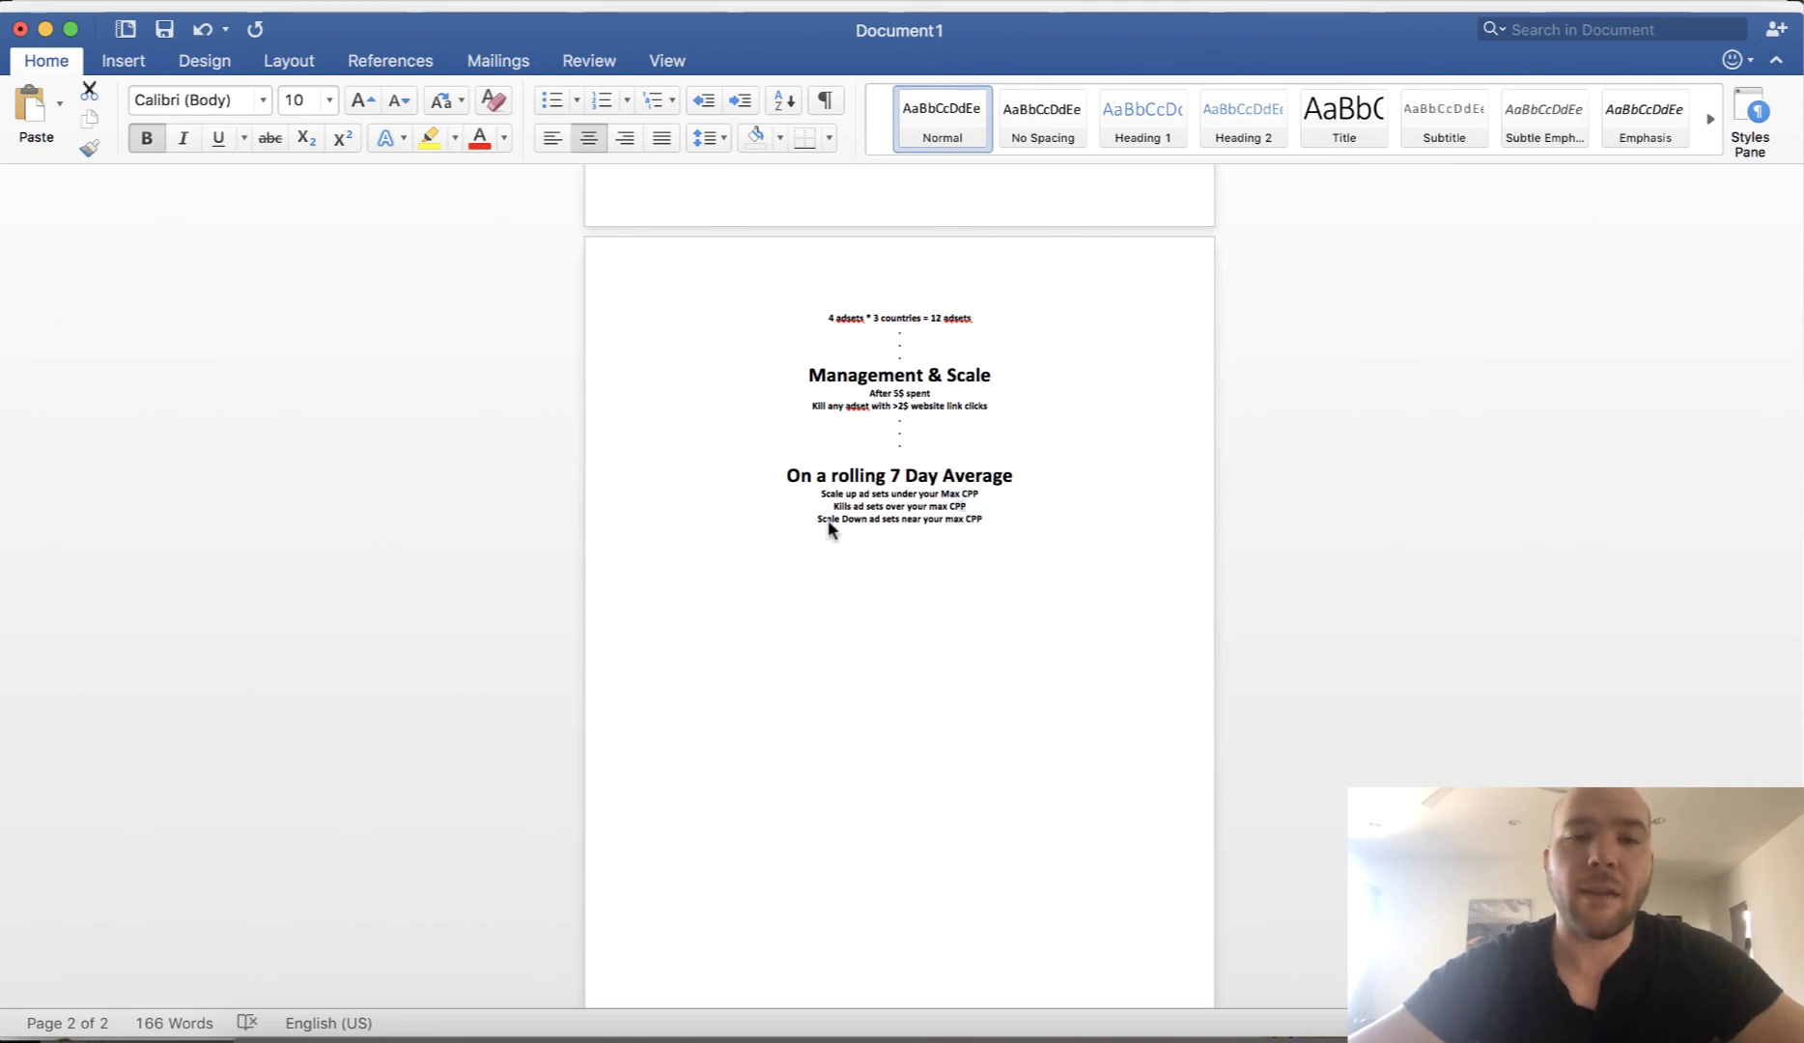
left_click_drag(819, 520, 977, 518)
left_click(998, 519)
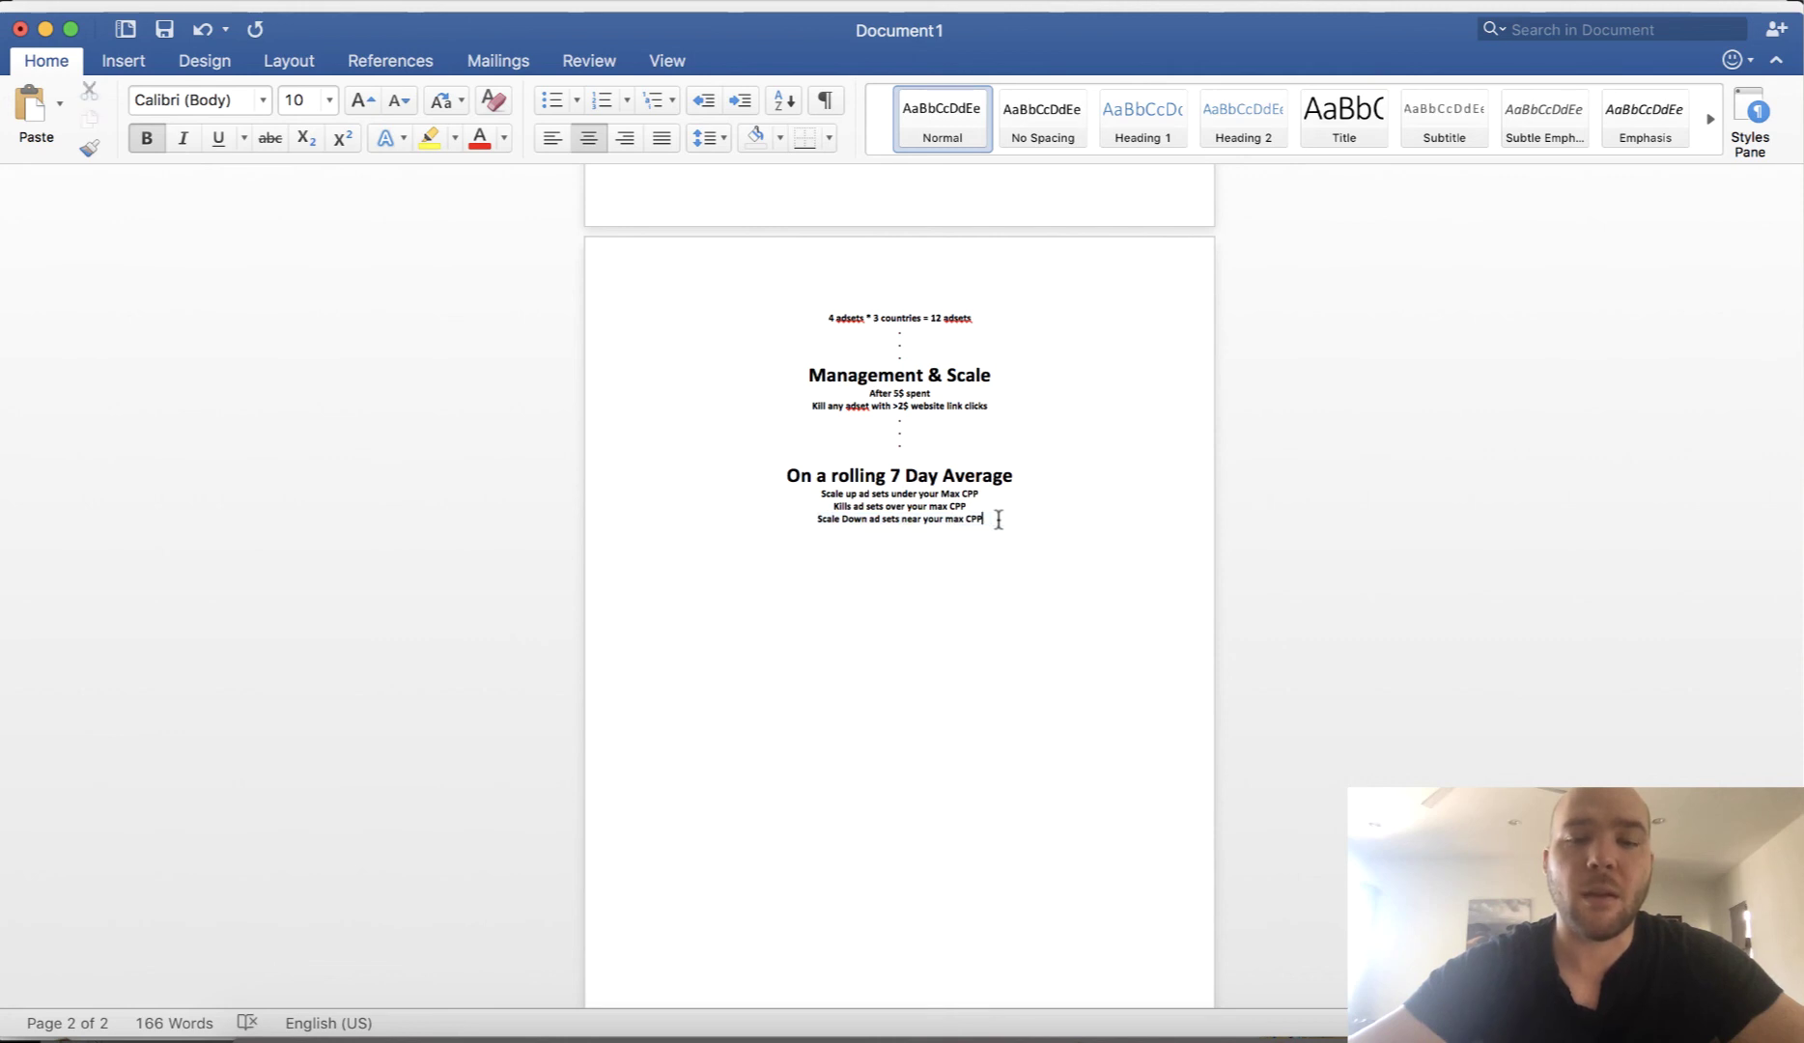
- Add '.29.99--10$--20$ margin = MAX CPP' after the last rule, then a '24maringin with AOV.' line
type(".")
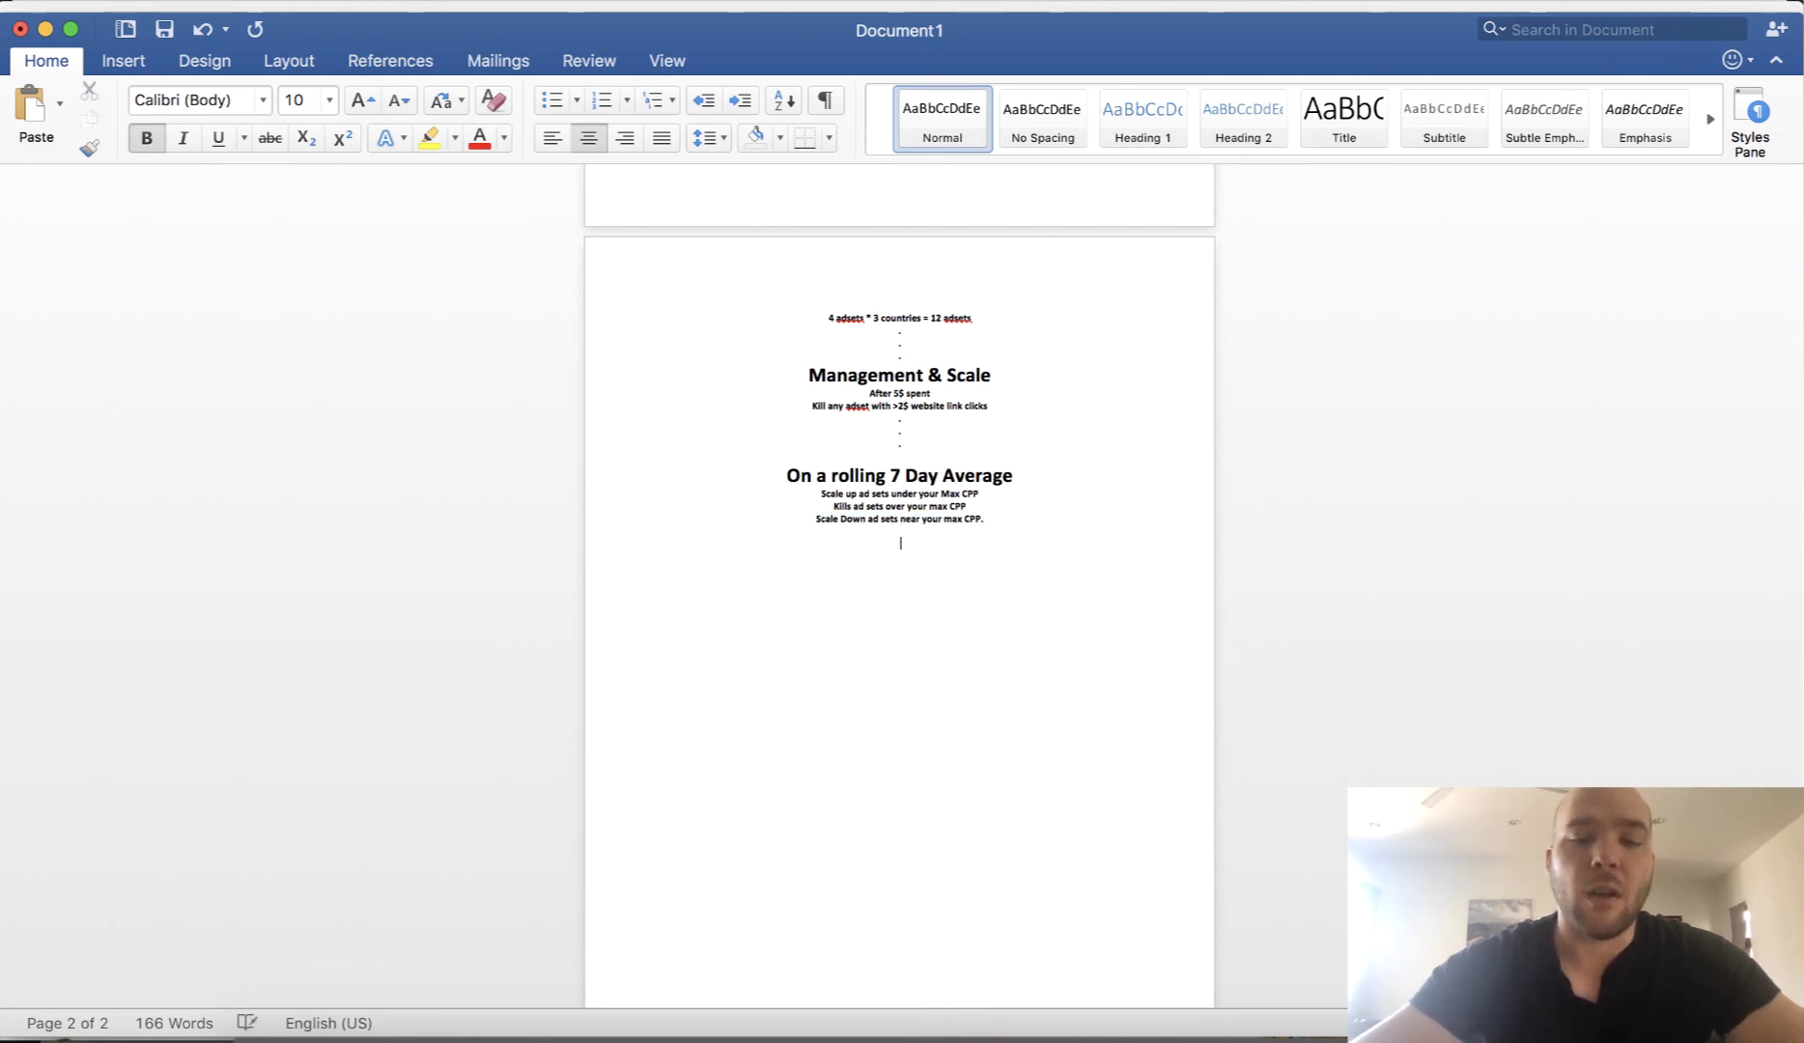
type("29.")
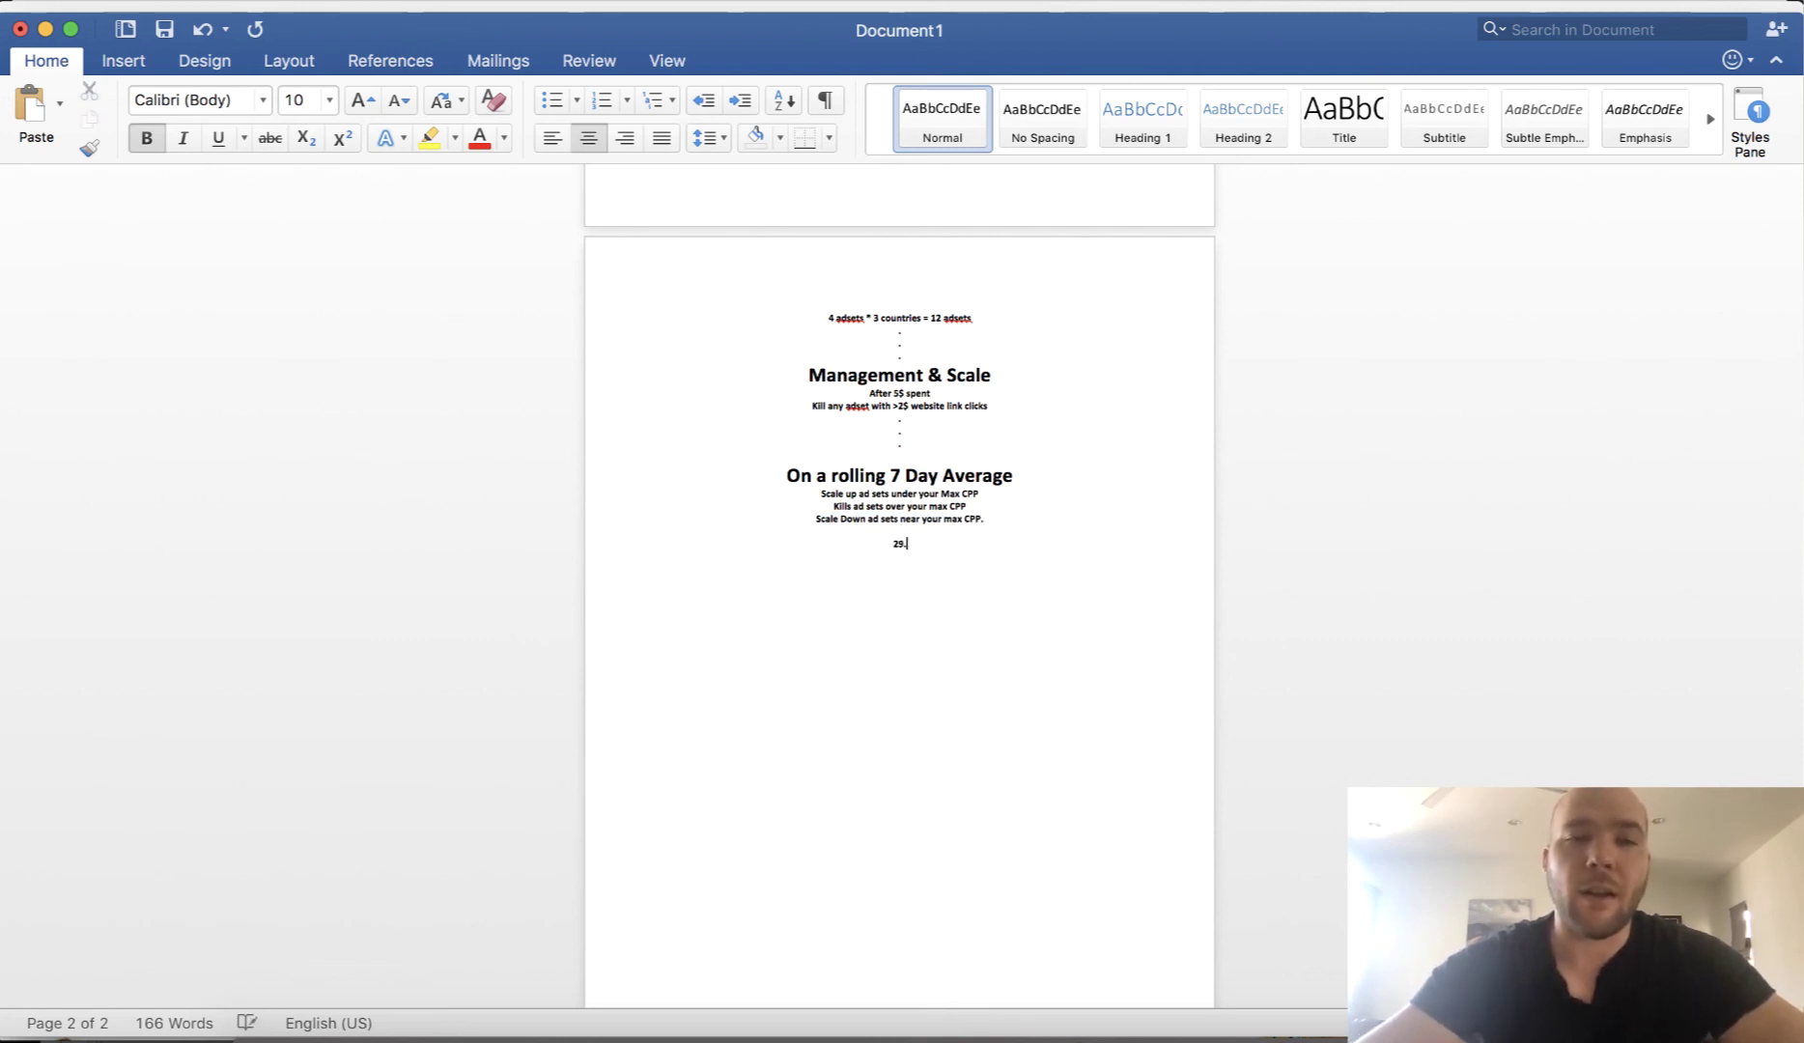
type("99-")
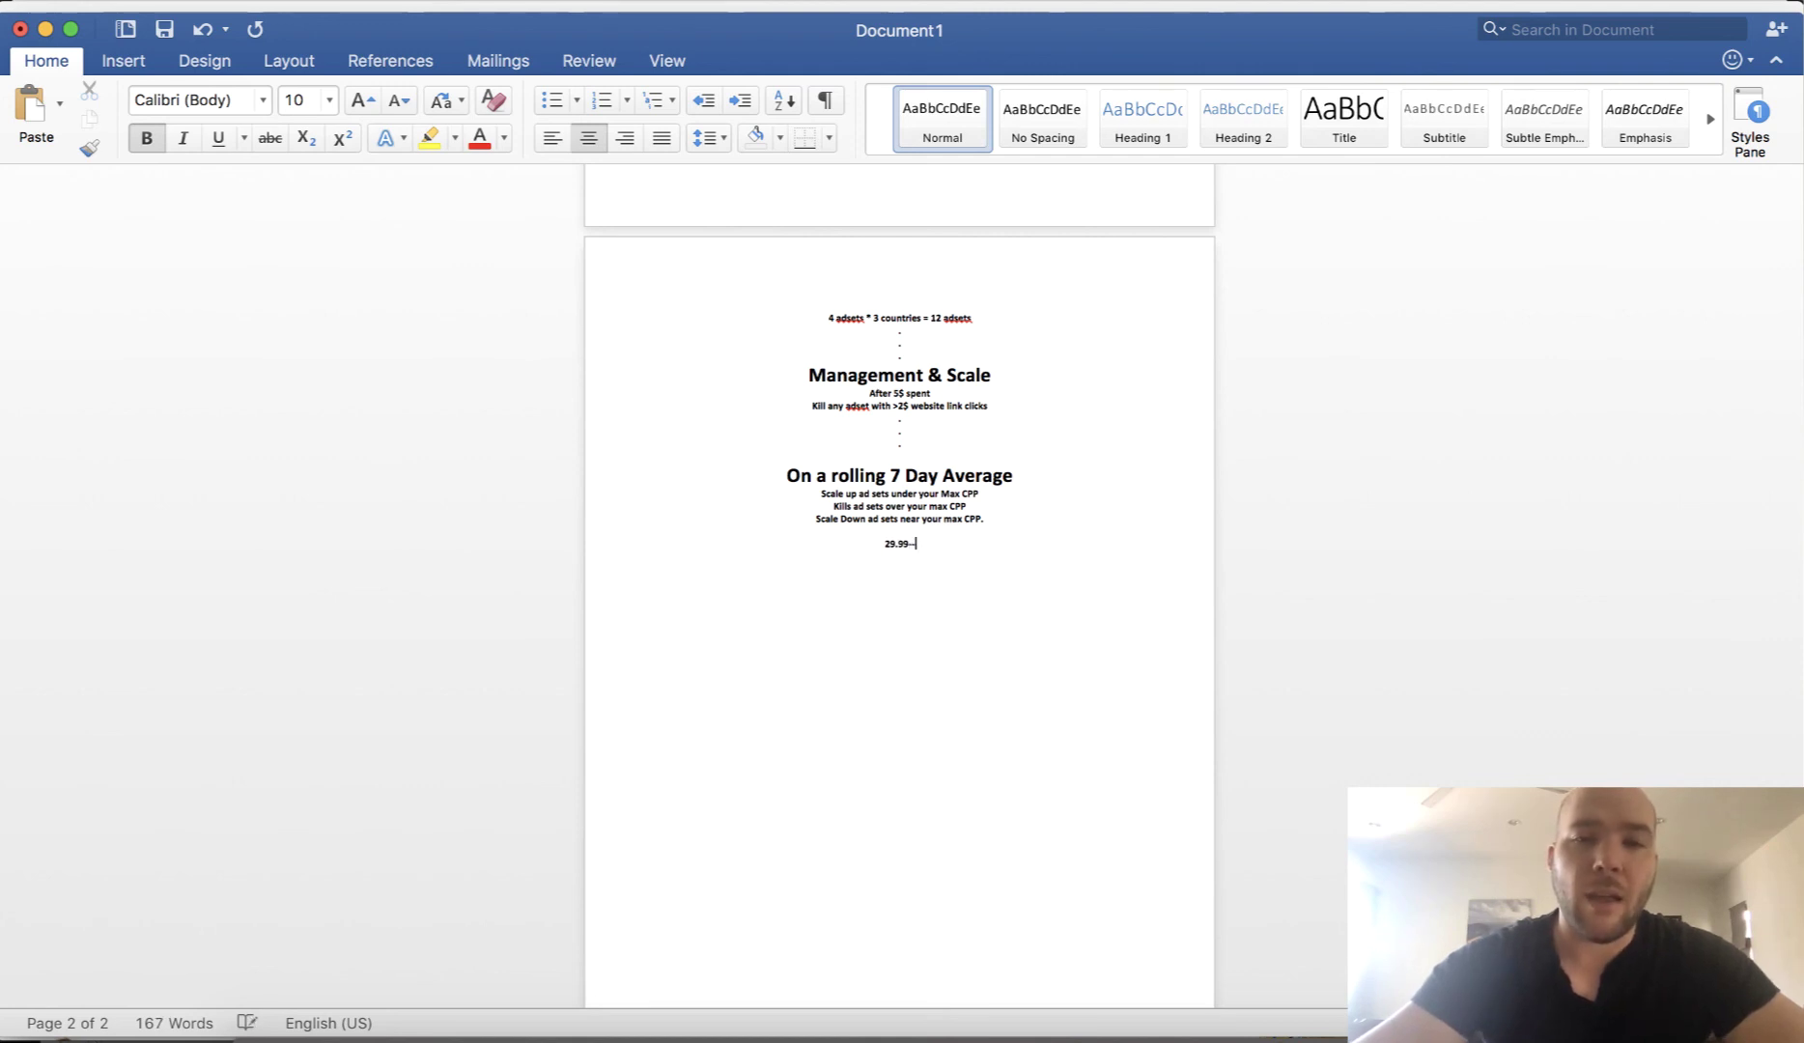
type("-10")
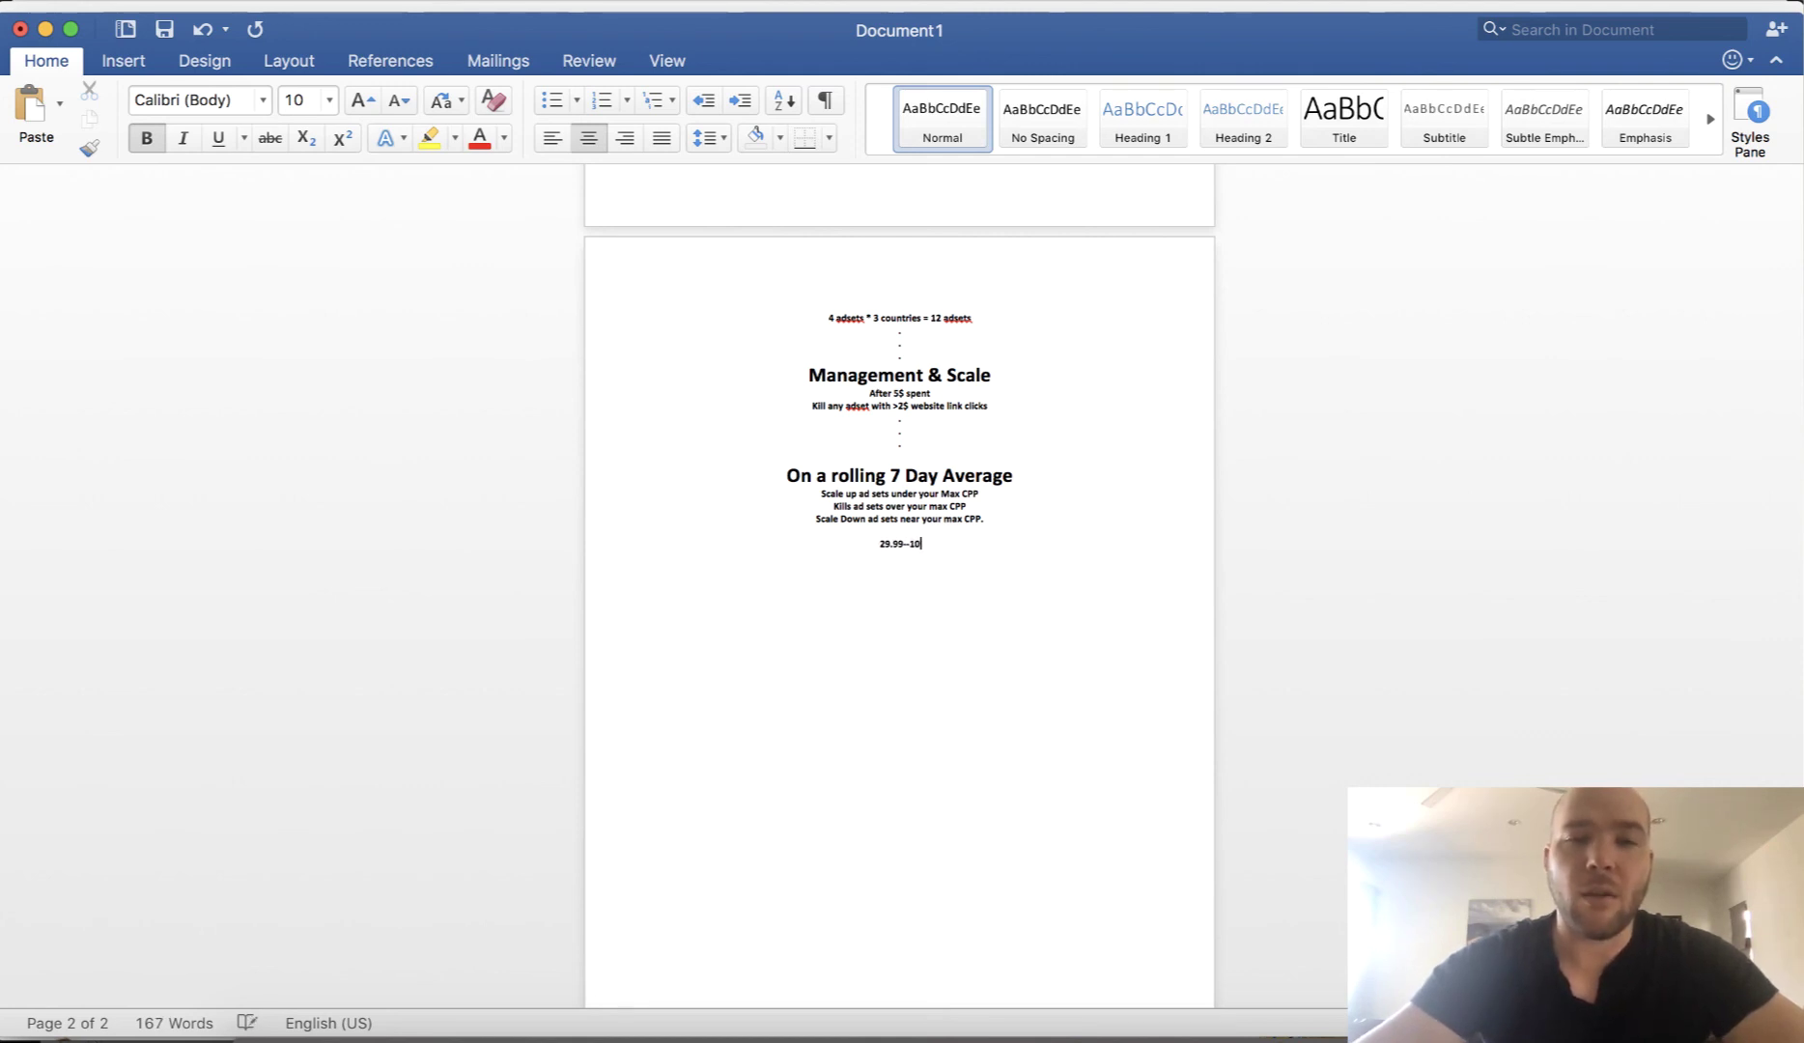
type("$")
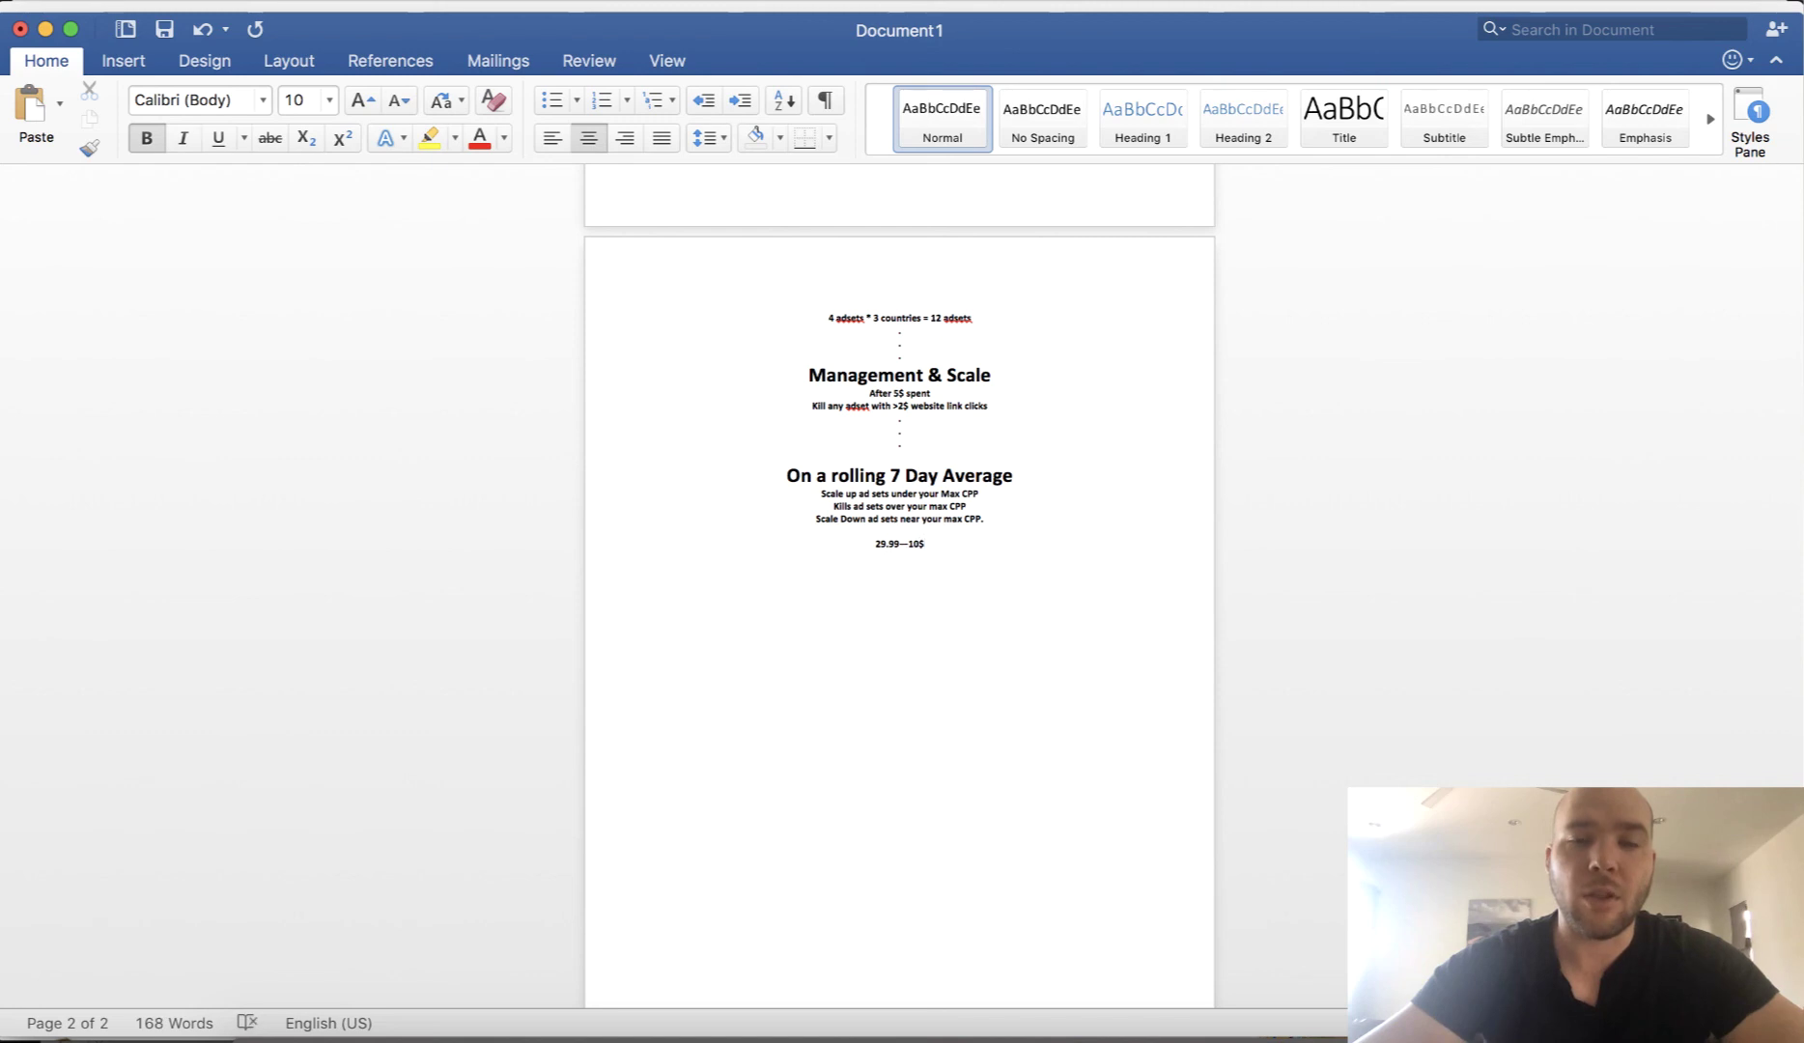
type("--20$")
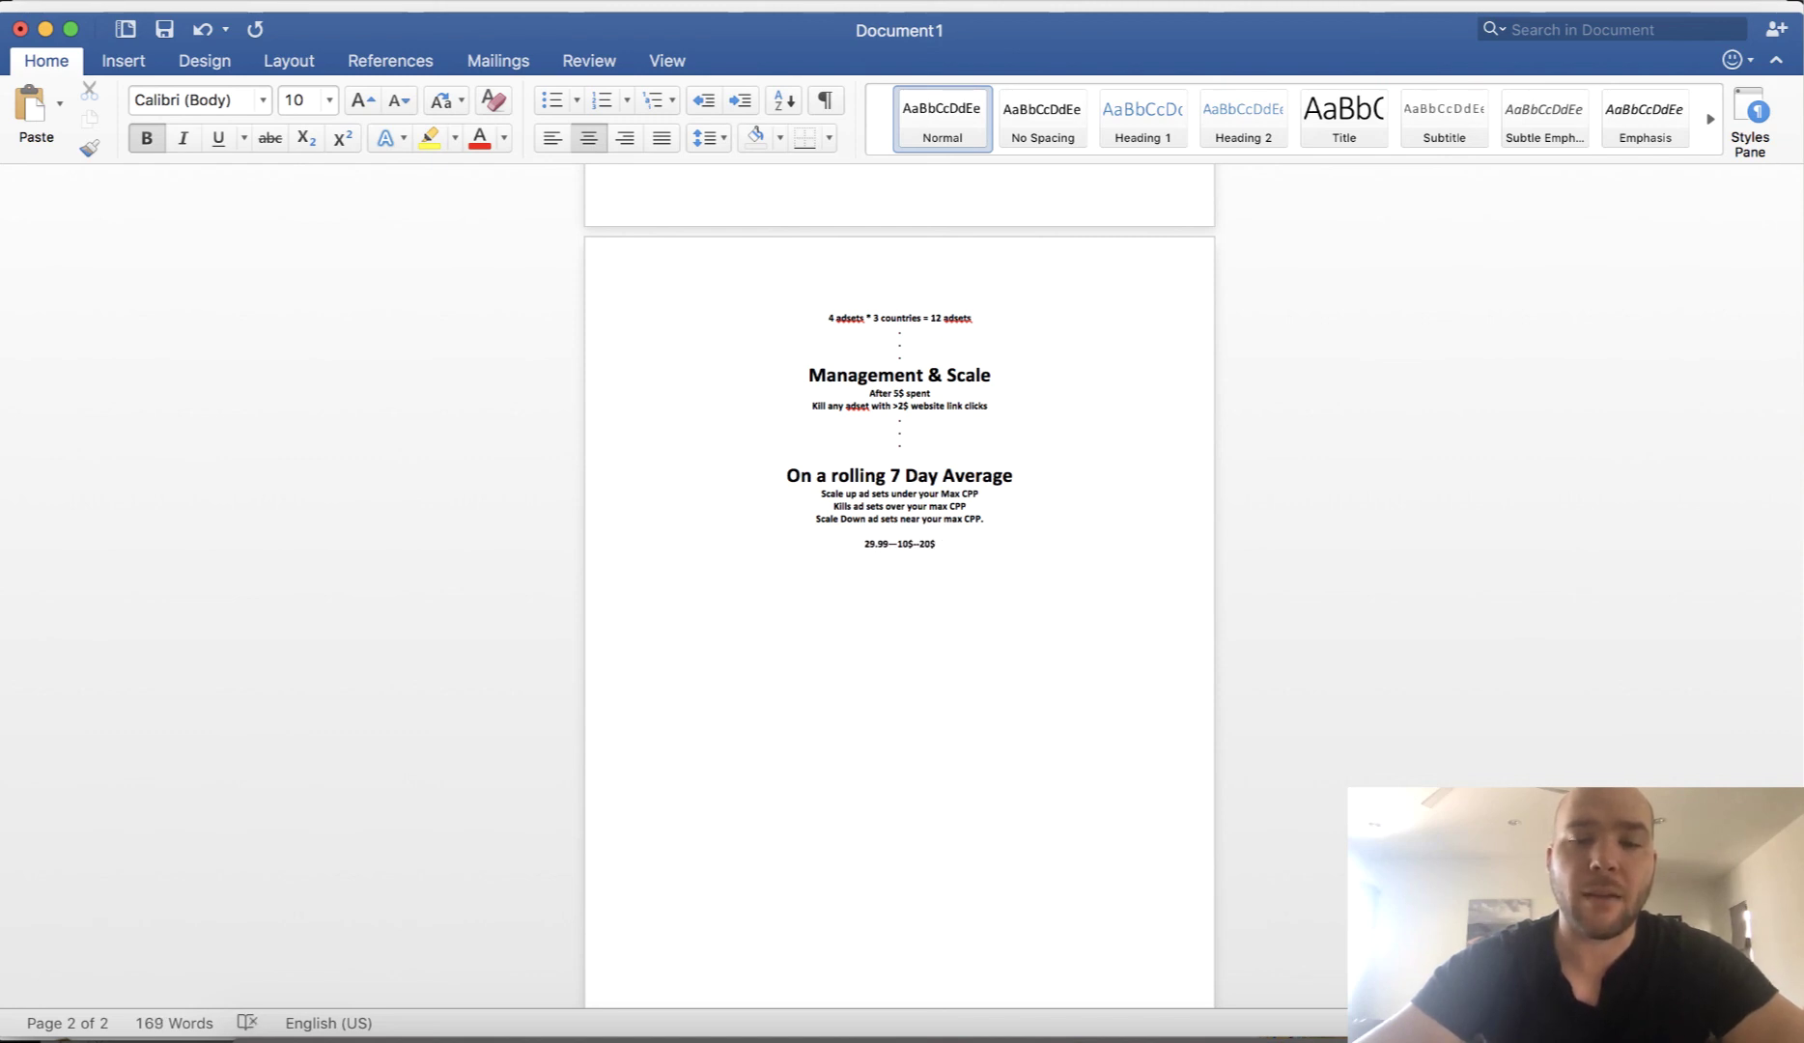
type(" MA")
key("BackSpace")
key("BackSpace")
type("ma")
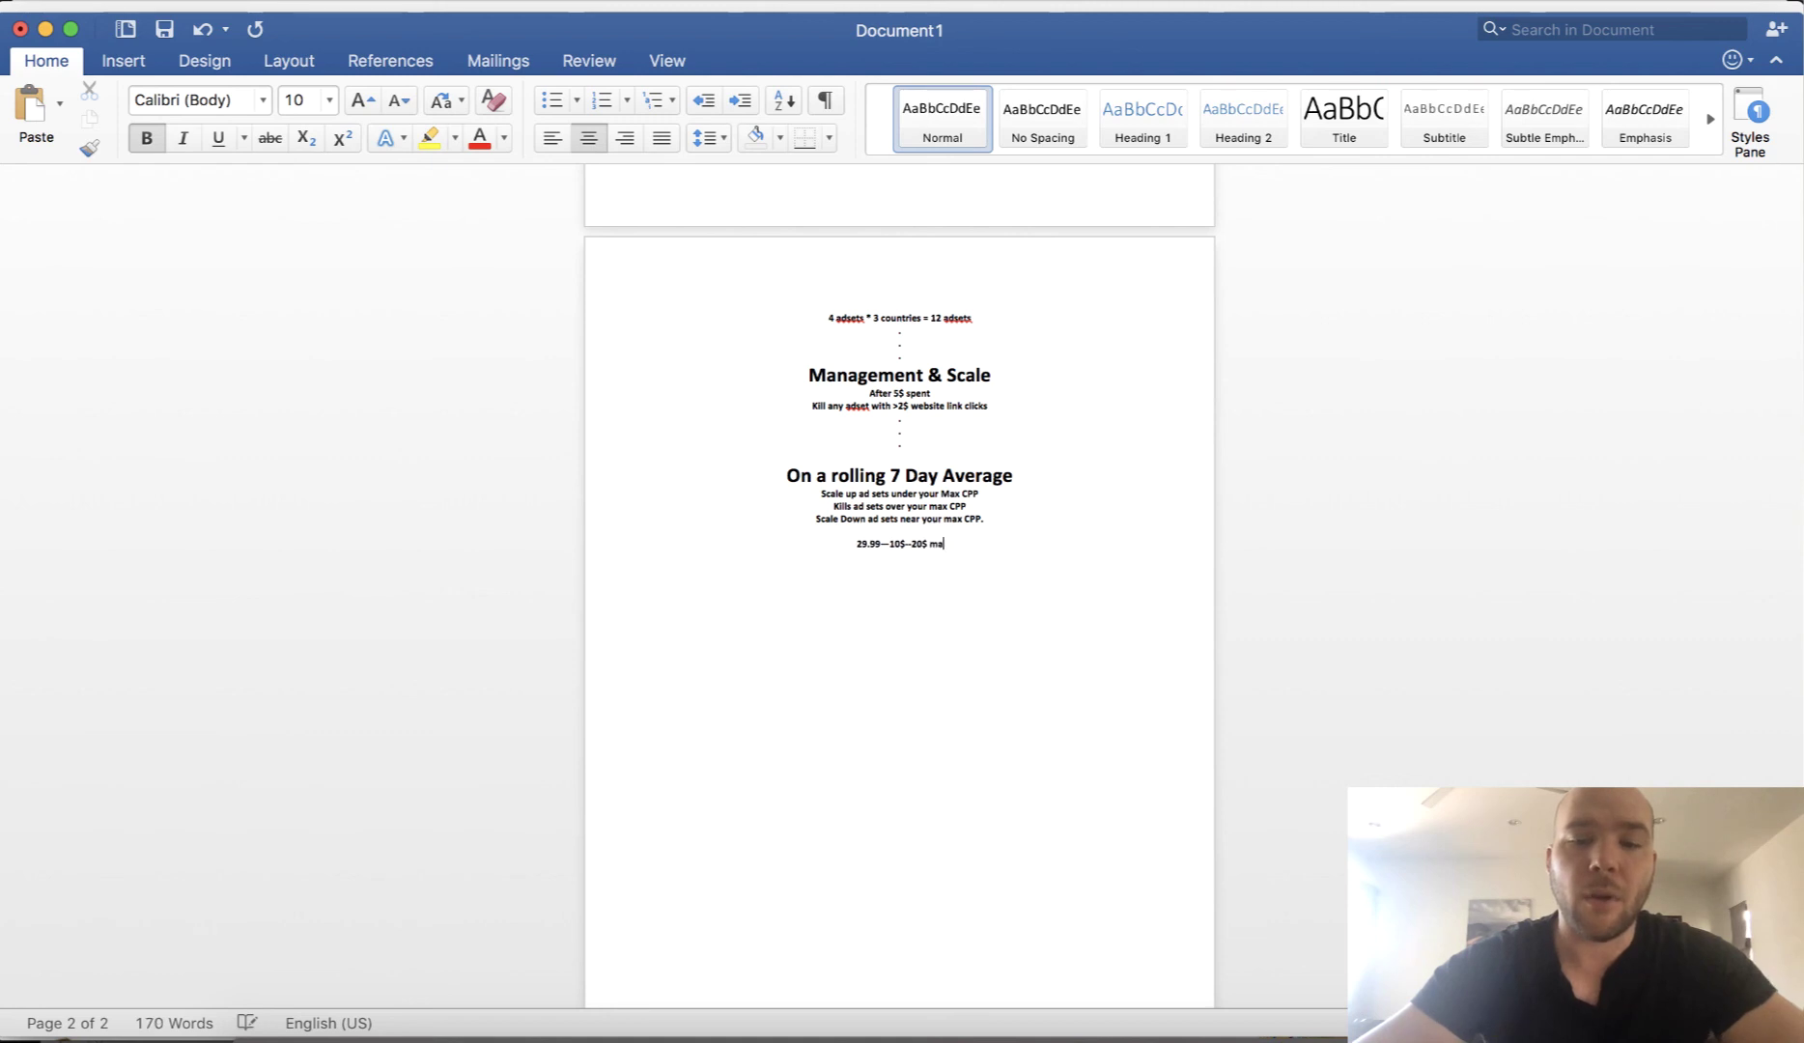
type("rgin = MAX CPP")
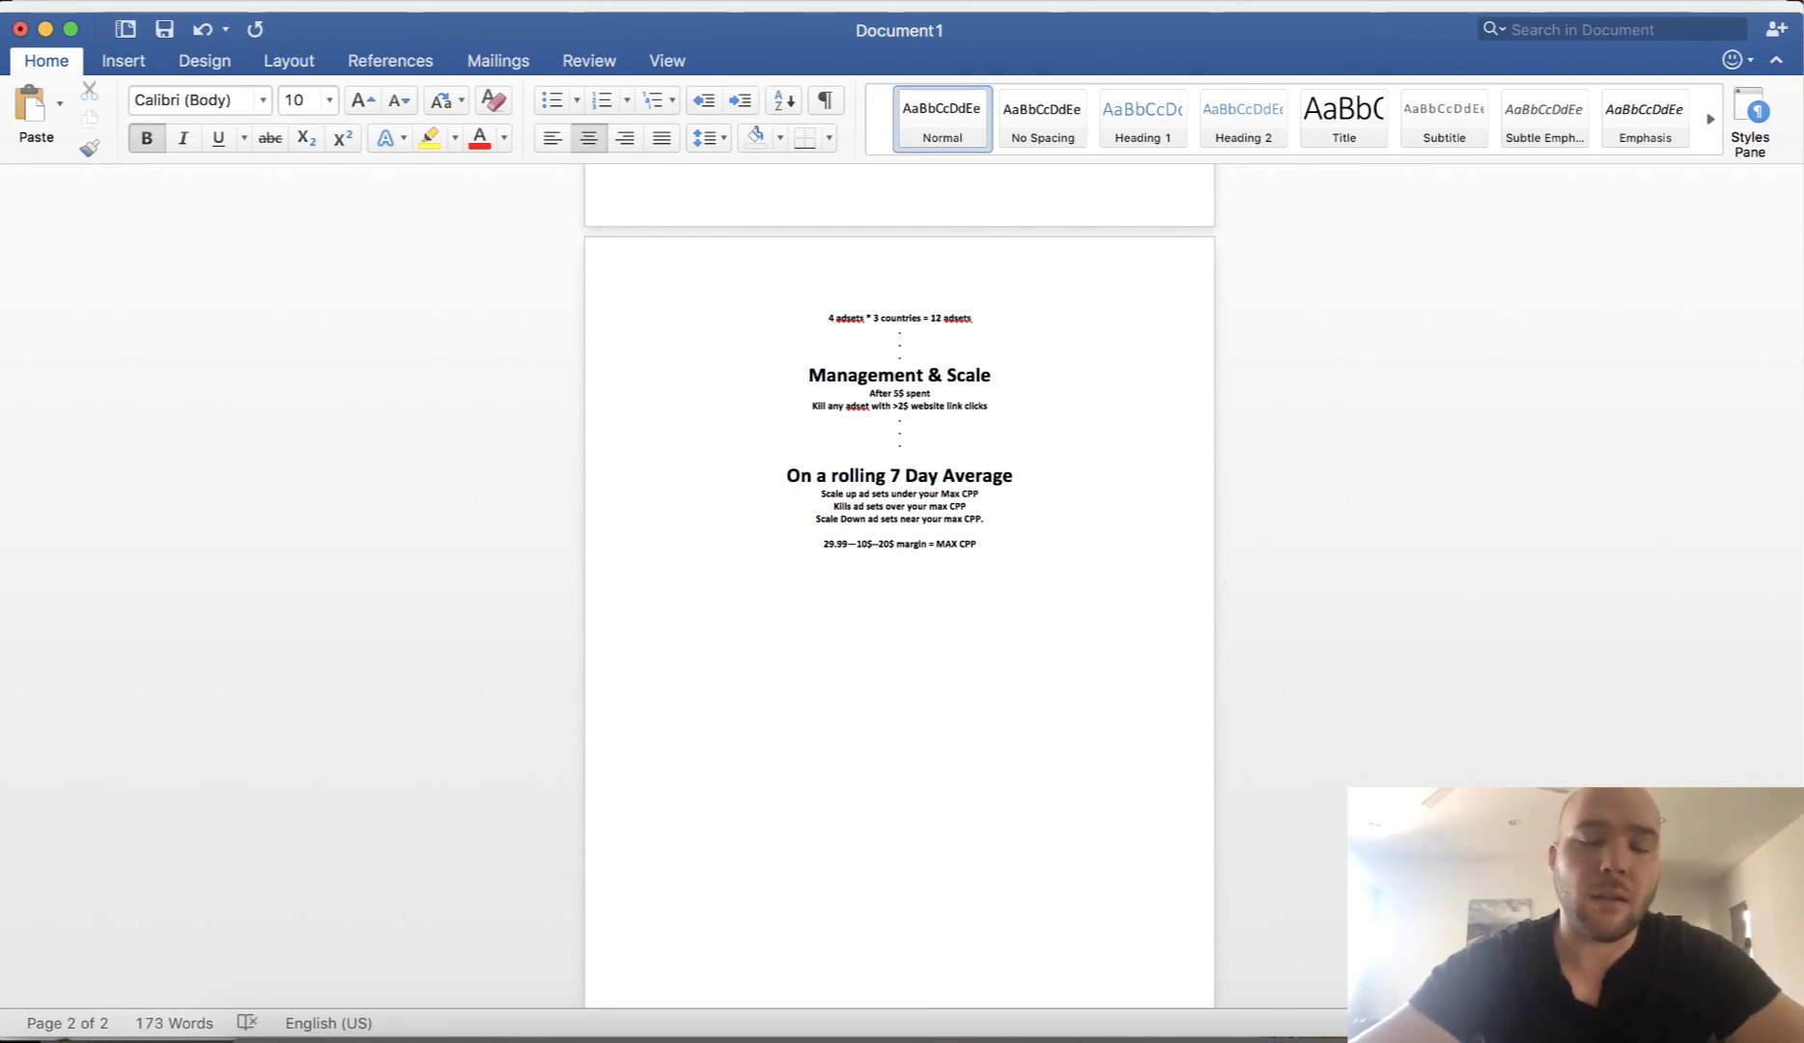
key("Return")
type("24")
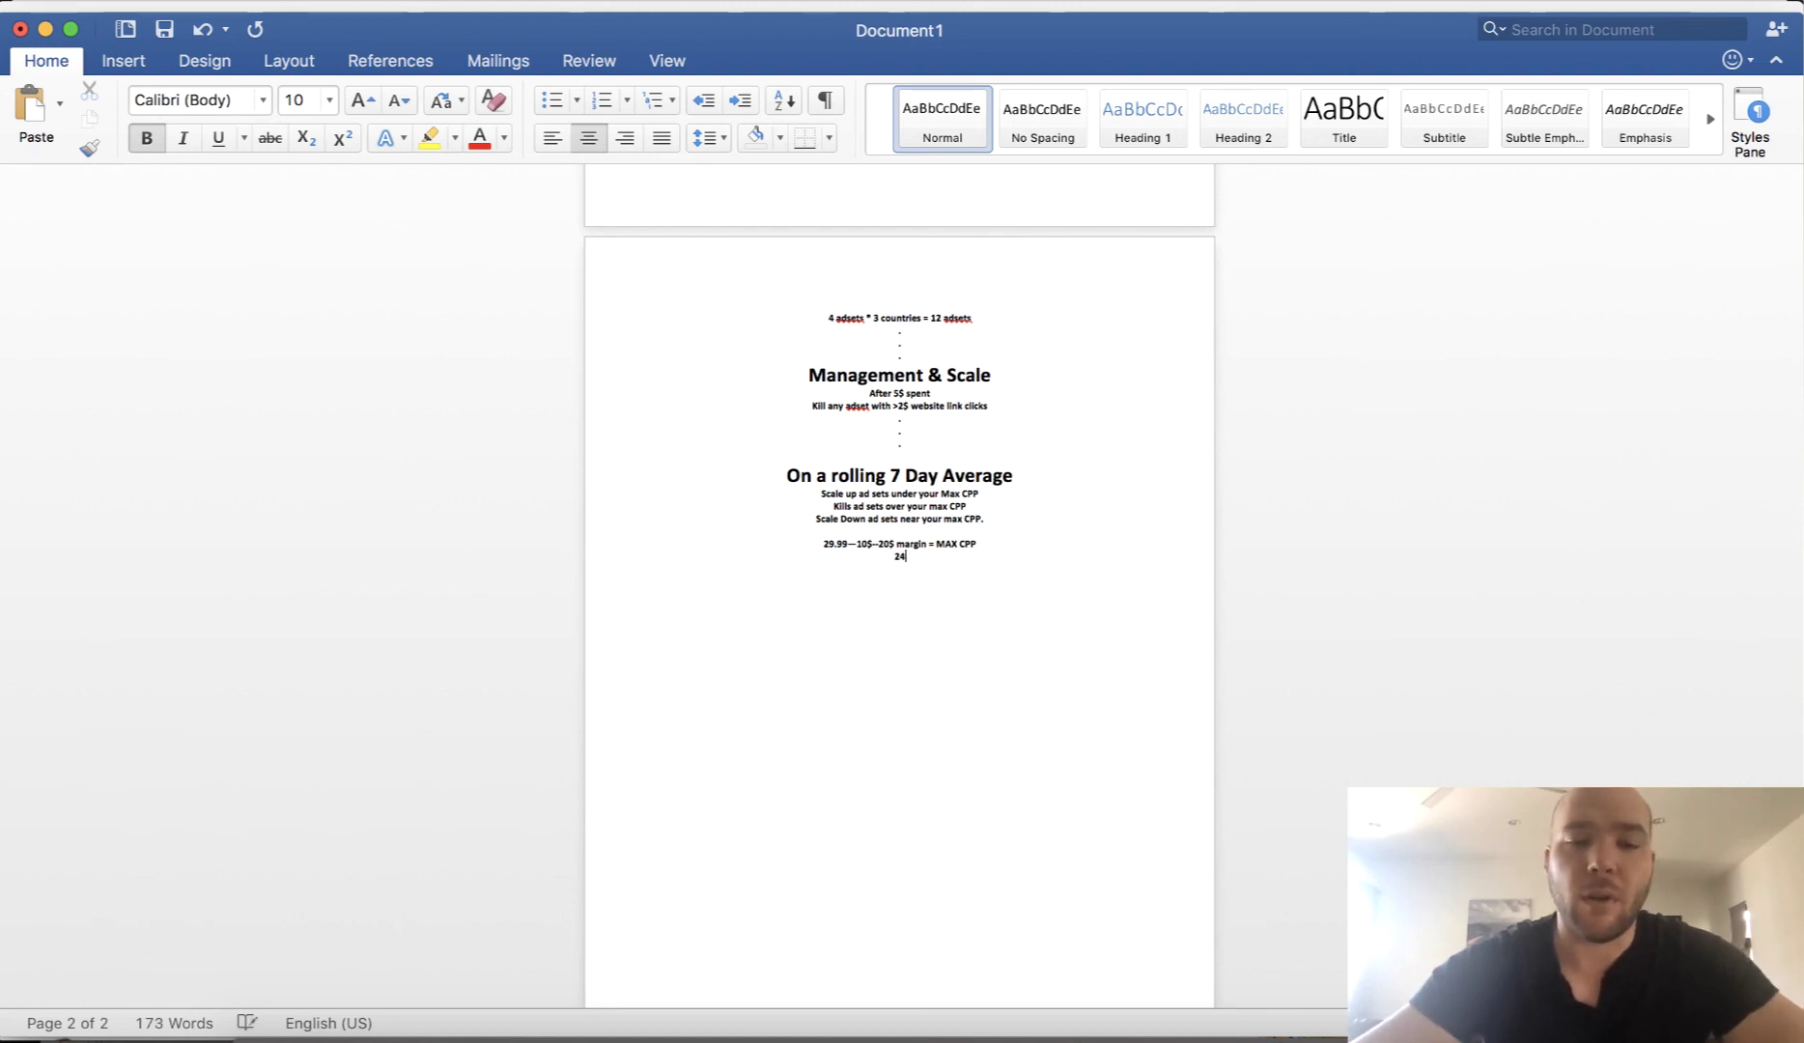
type("mar")
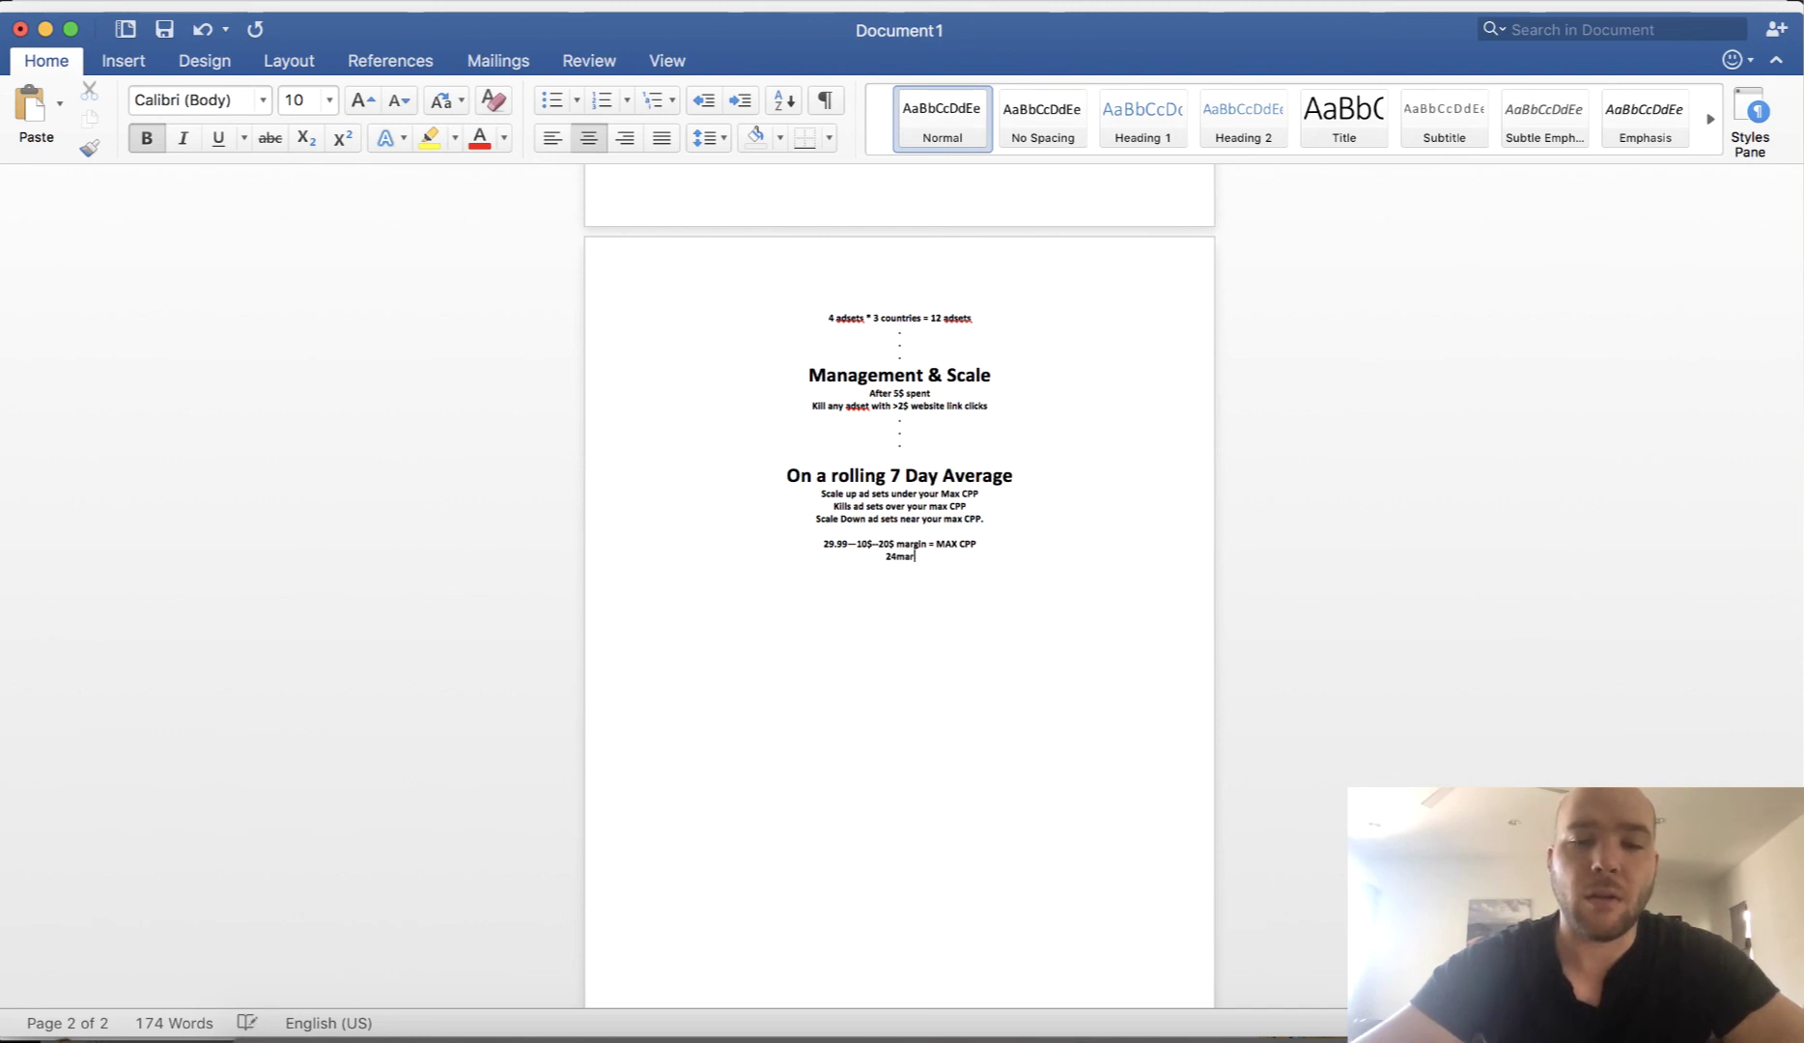
type("ingin with AOV.")
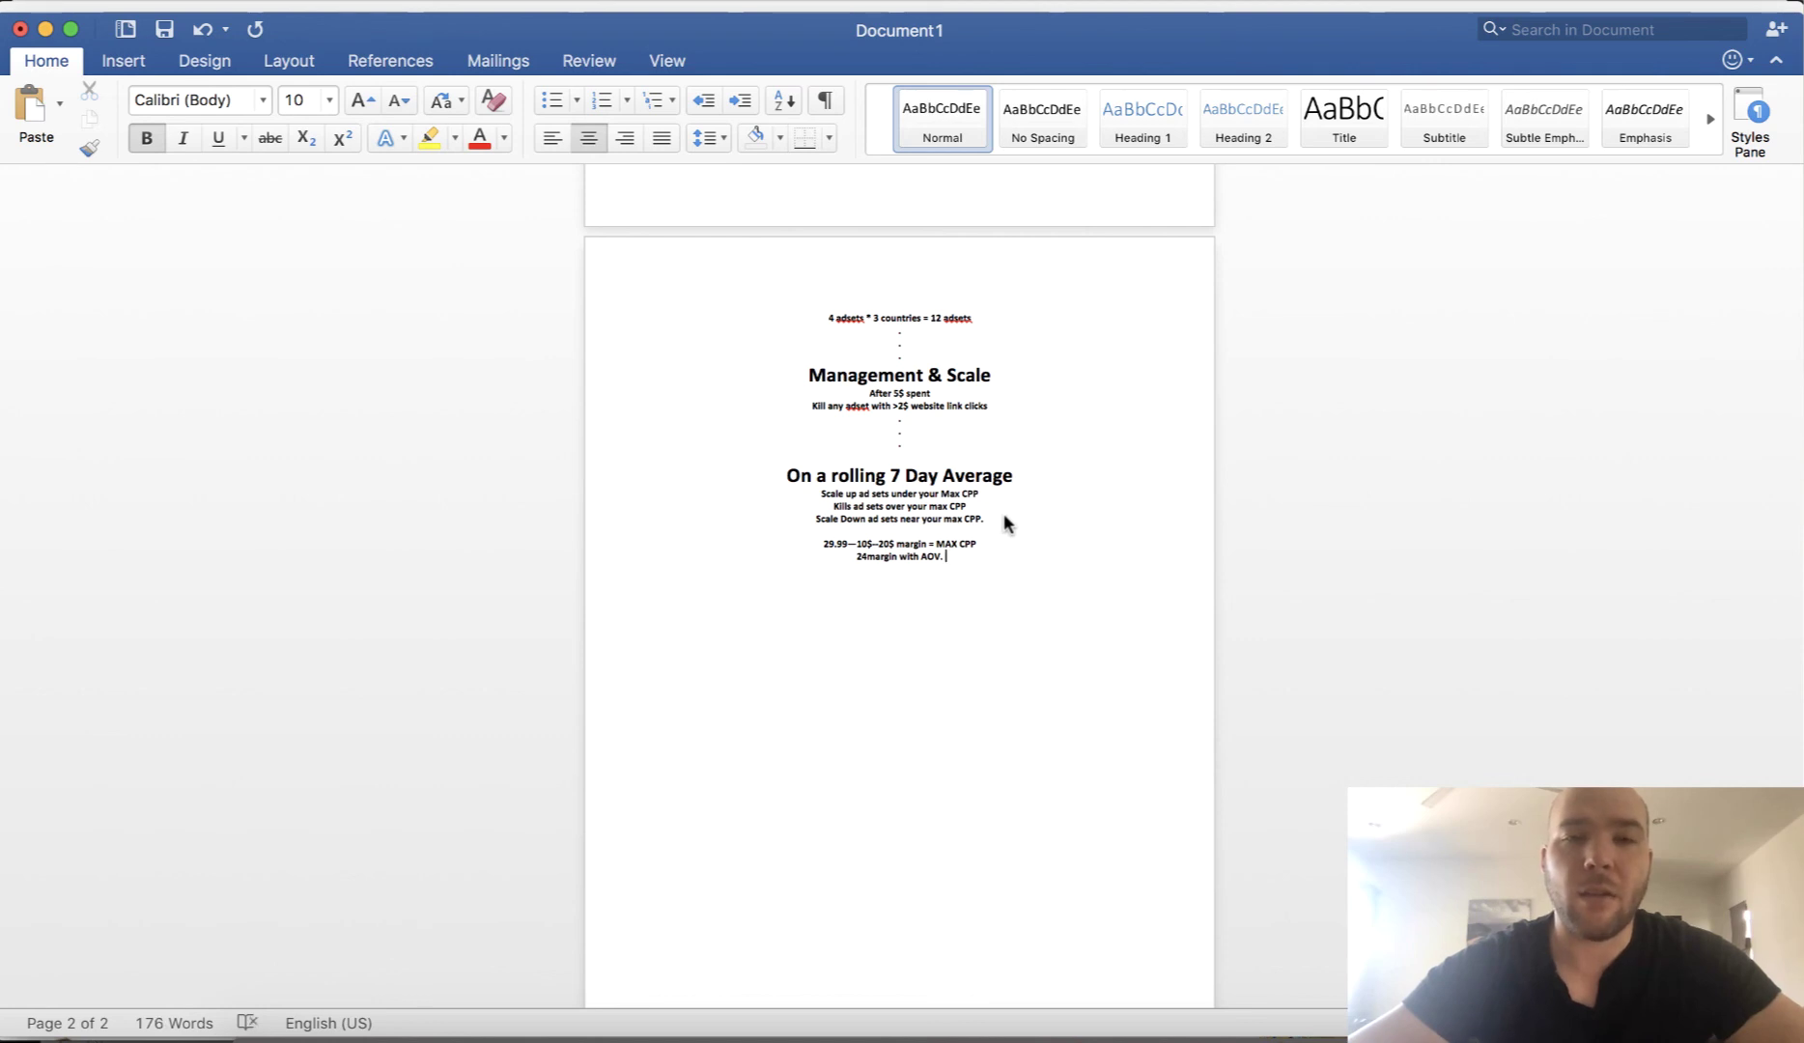
scroll(1004, 513, "up", 3)
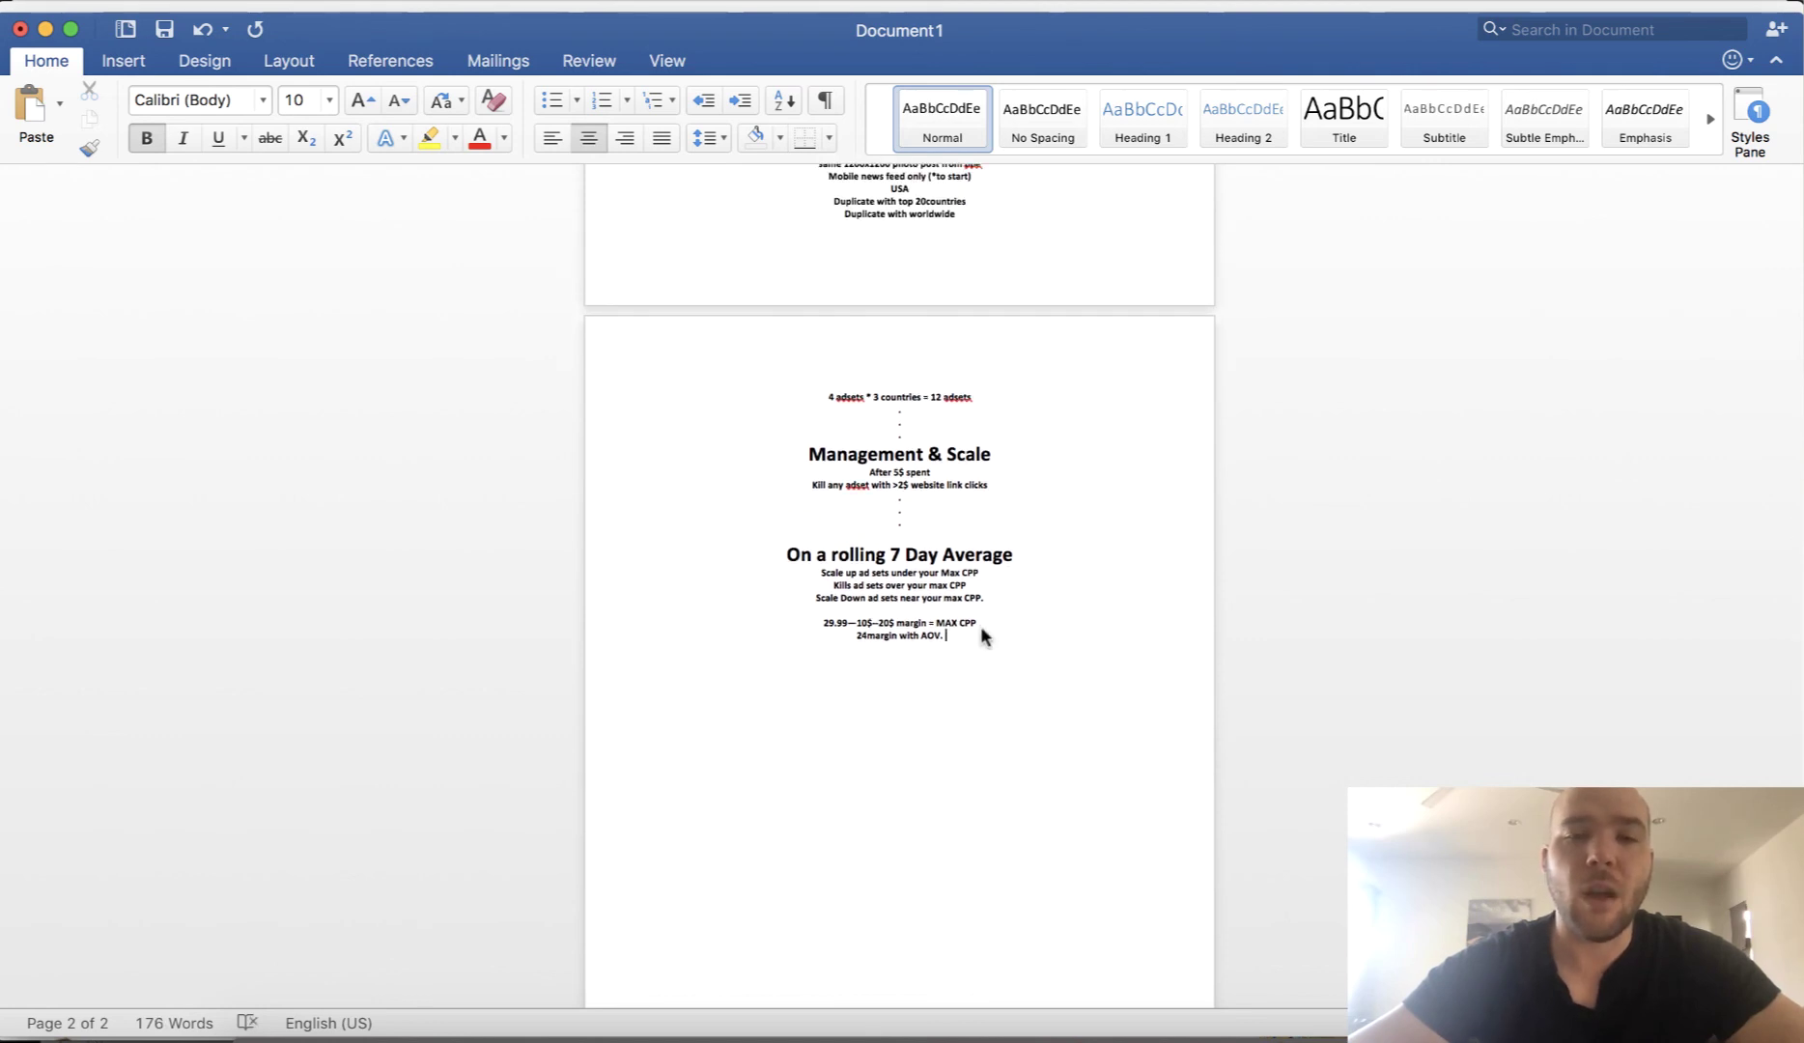
scroll(938, 555, "up", 10)
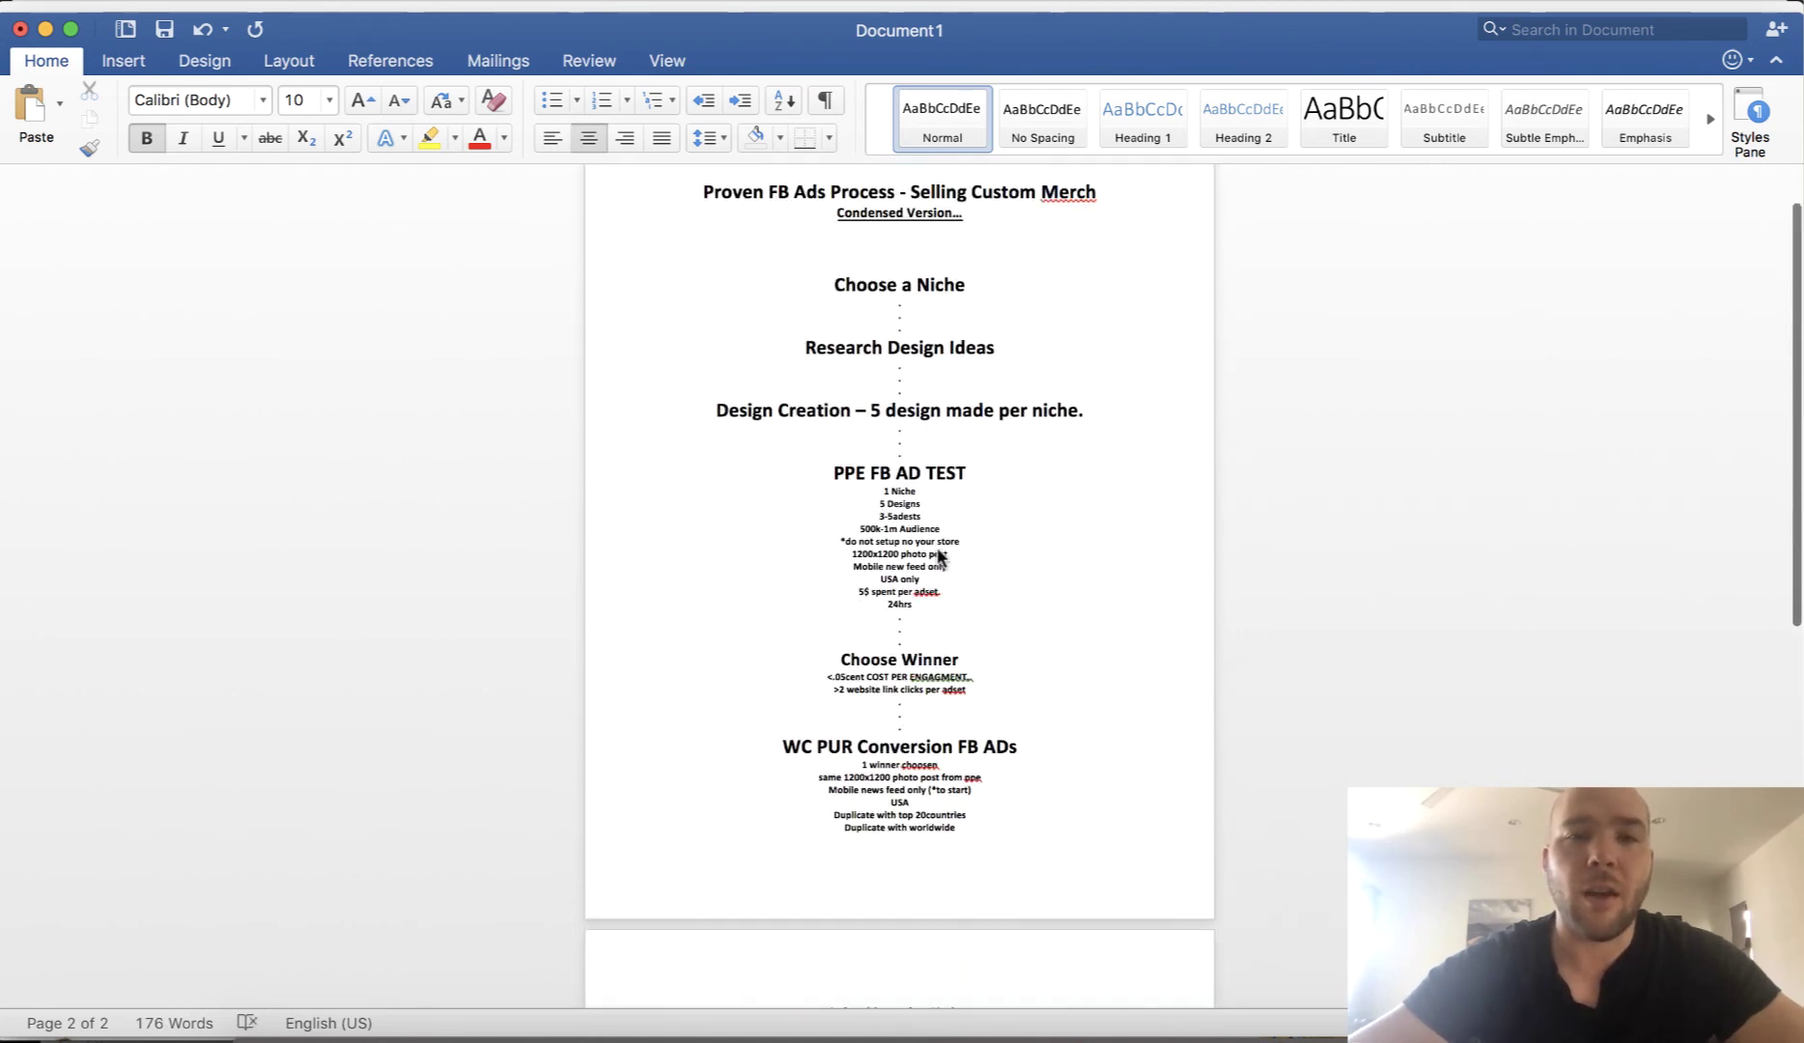
scroll(938, 556, "down", 9)
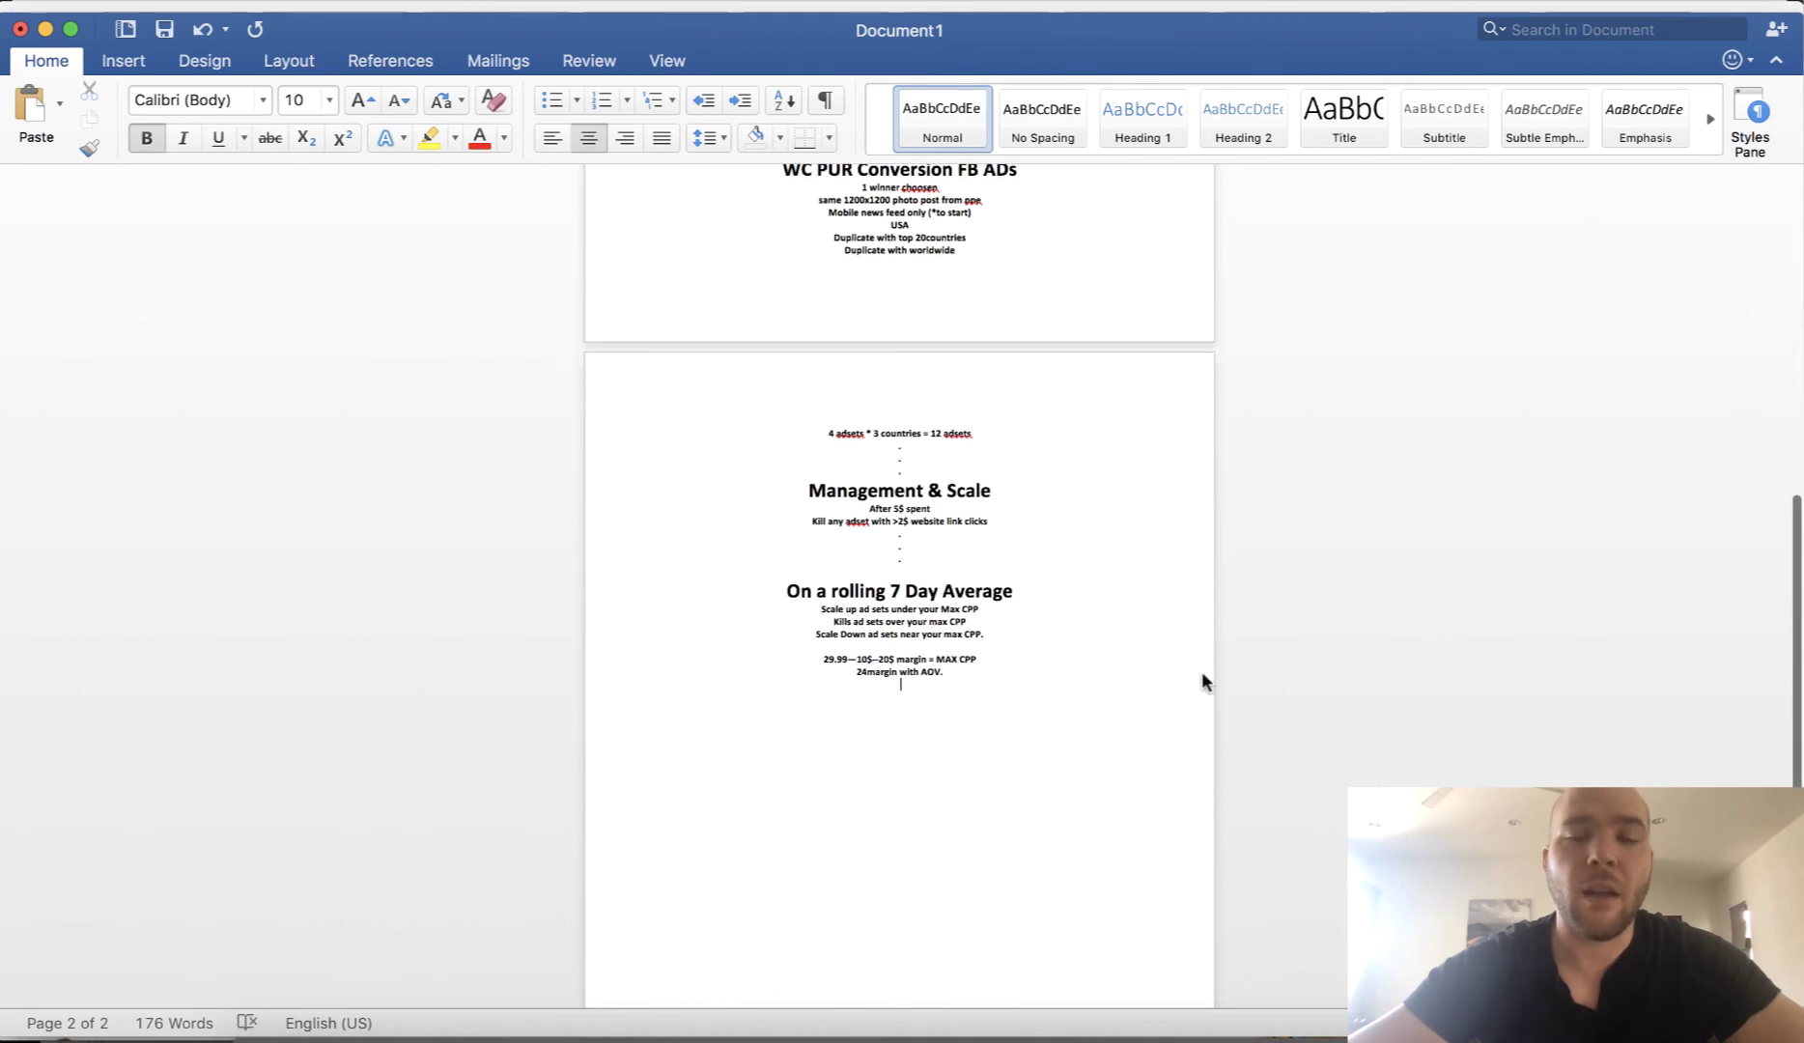